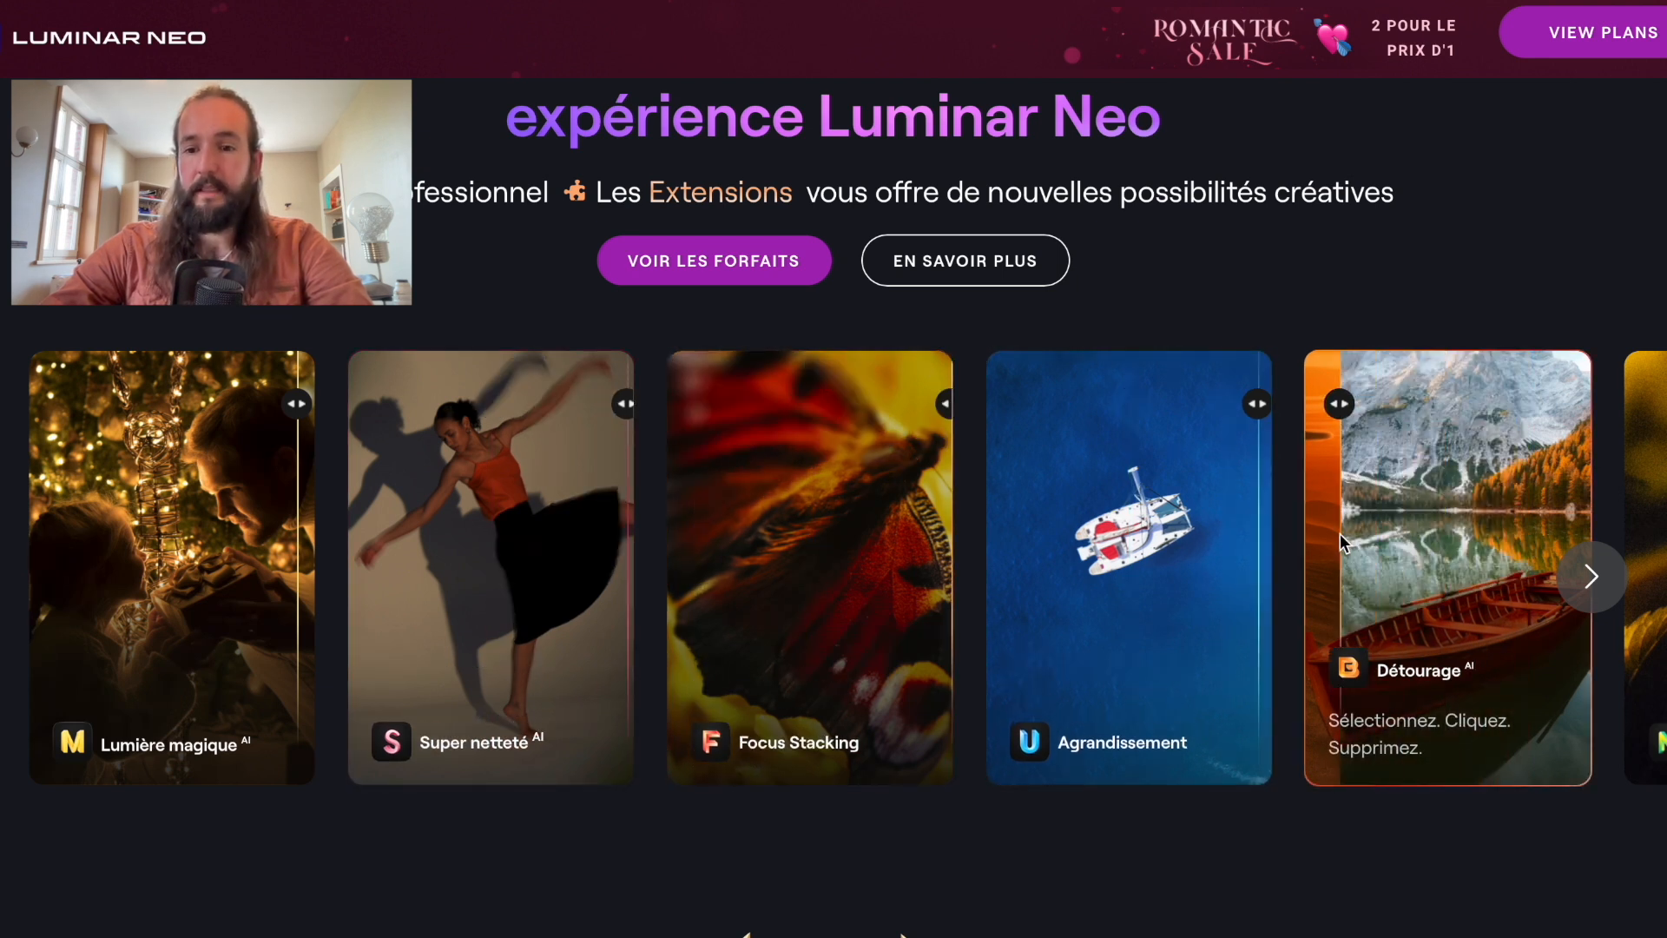
Browse the Luminar Neo extensions and the before/after examples of its AI tools, including Portrait avec Bokeh.
left_click(1592, 576)
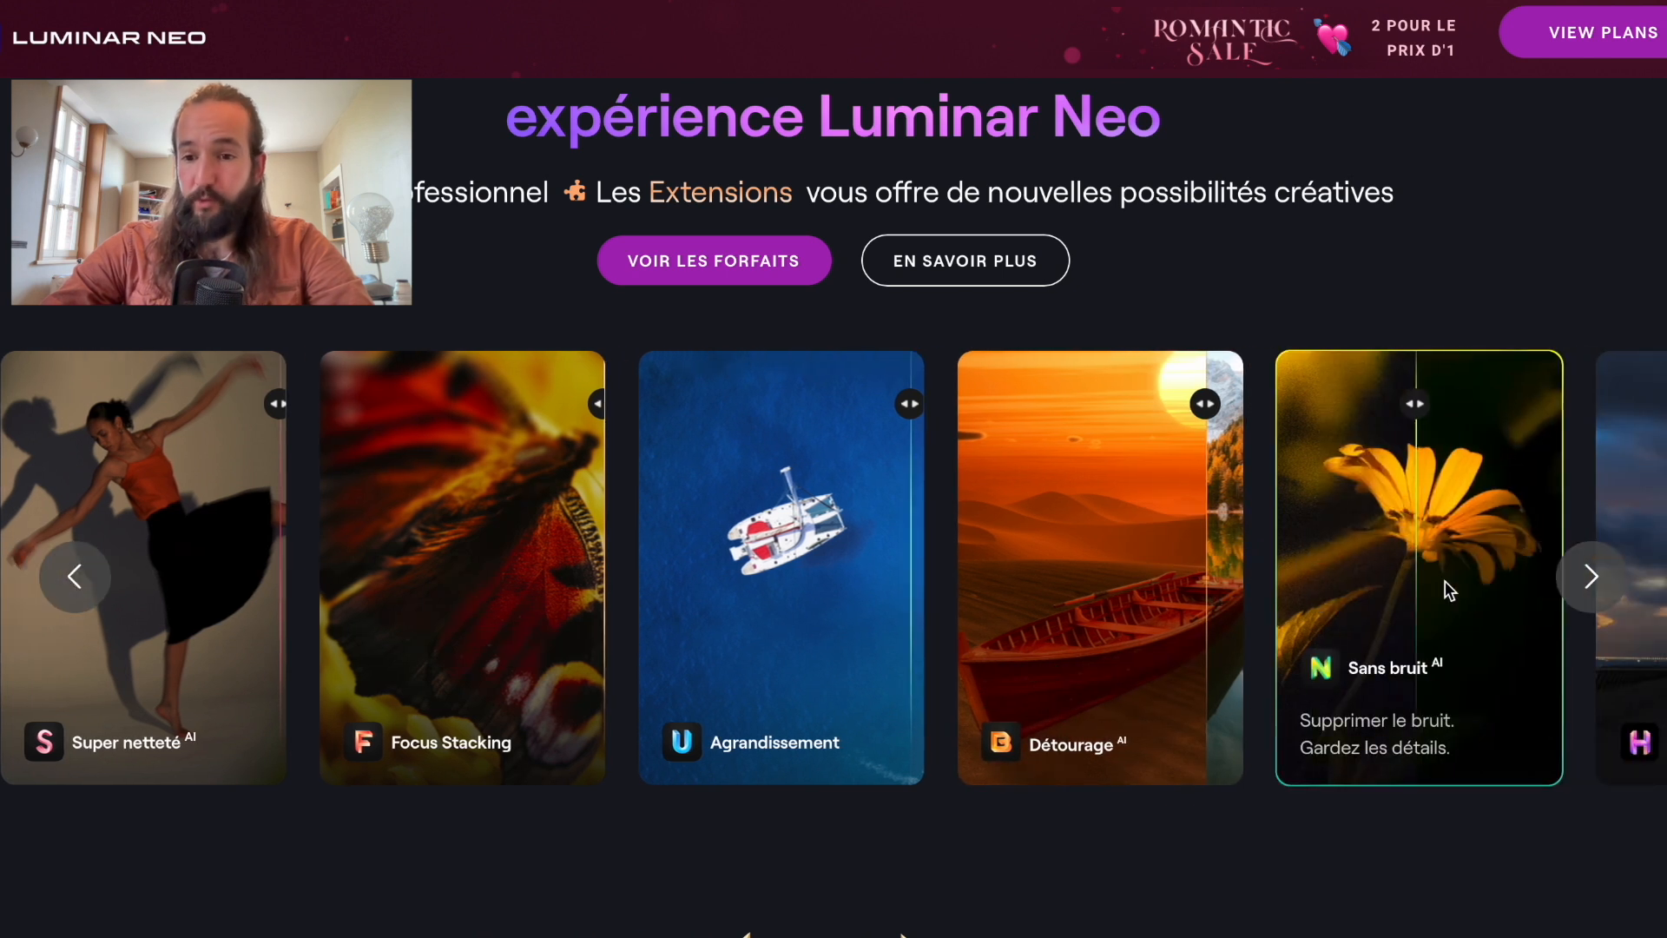
left_click(1592, 573)
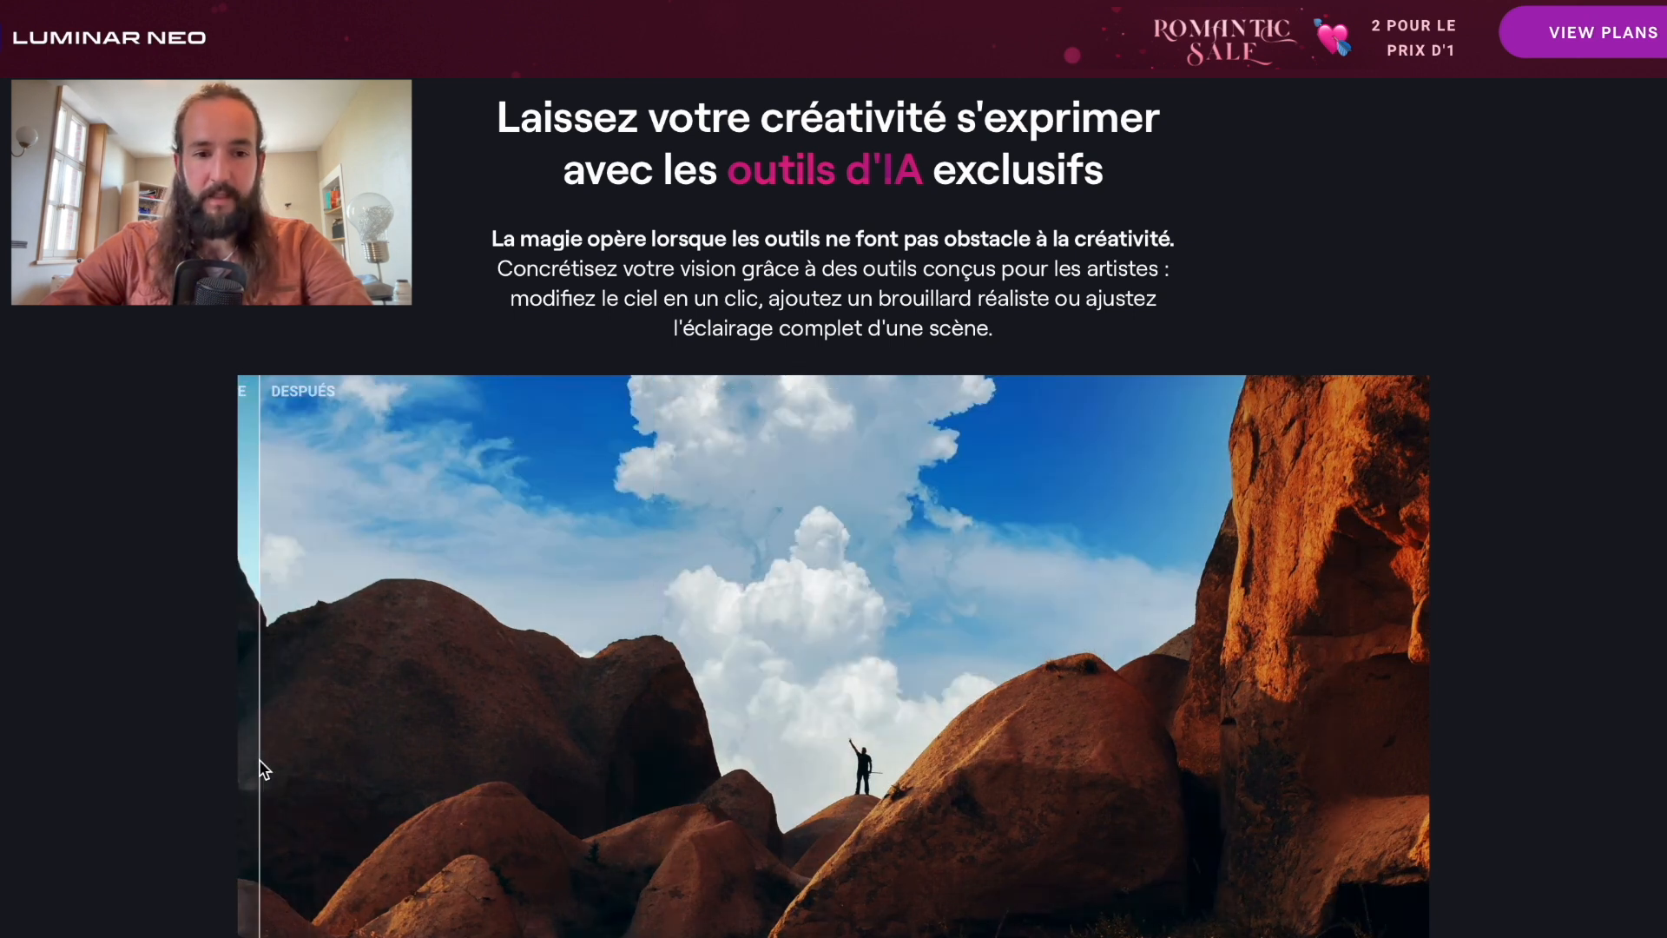
scroll(832, 797, "down", 5)
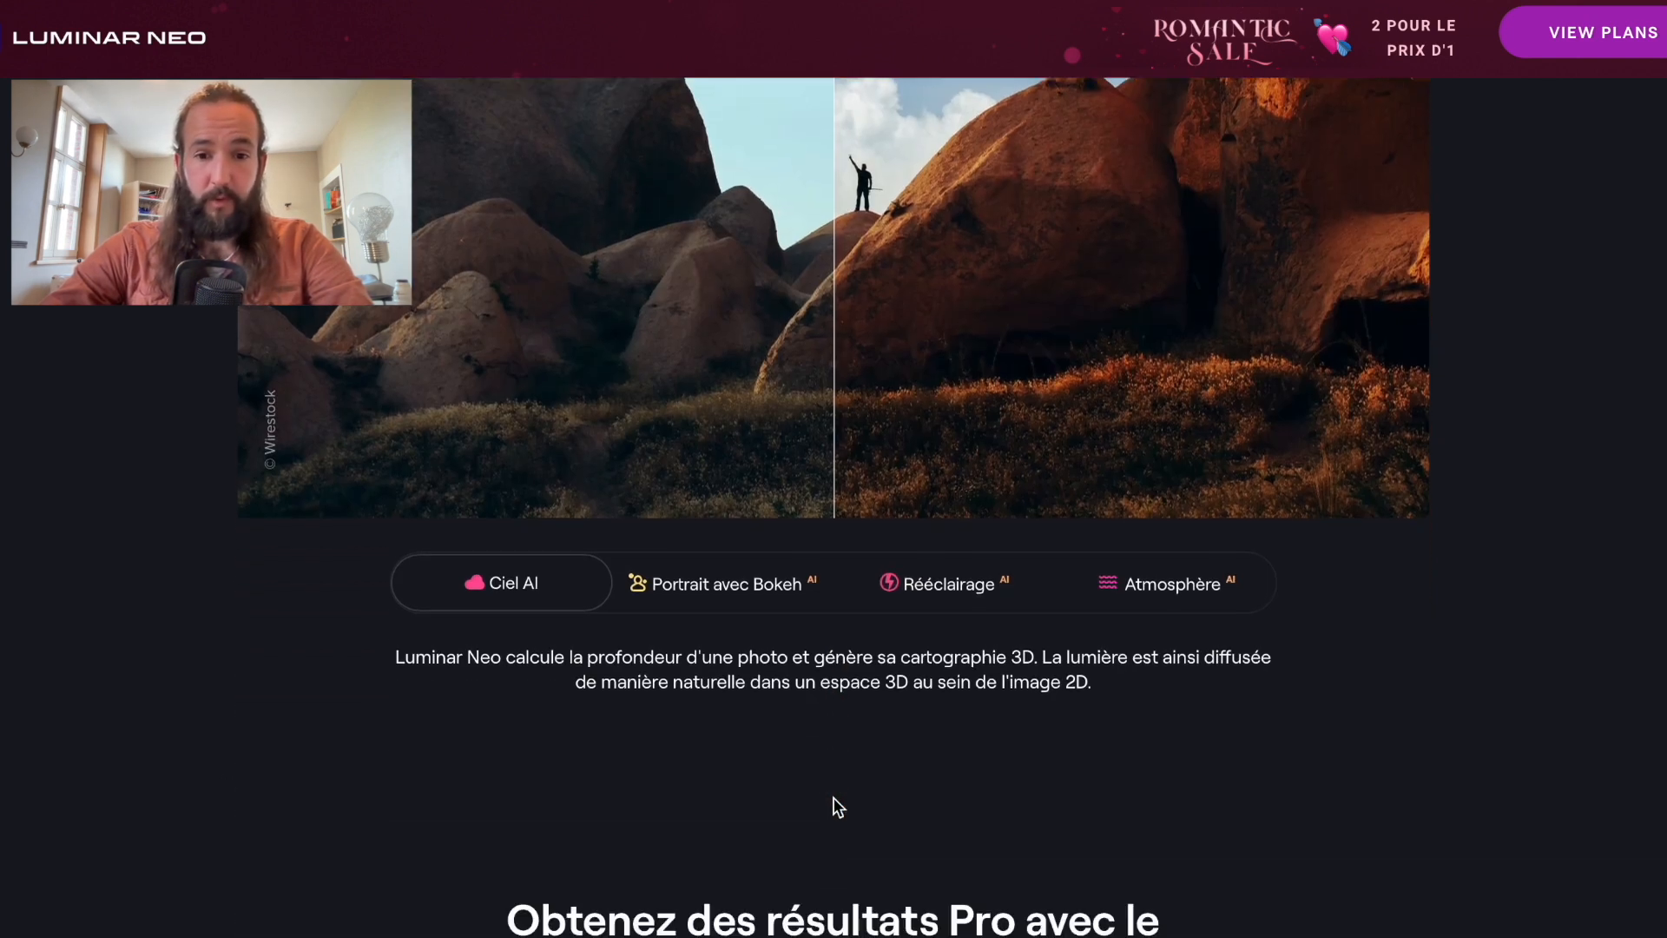
scroll(839, 807, "up", 6)
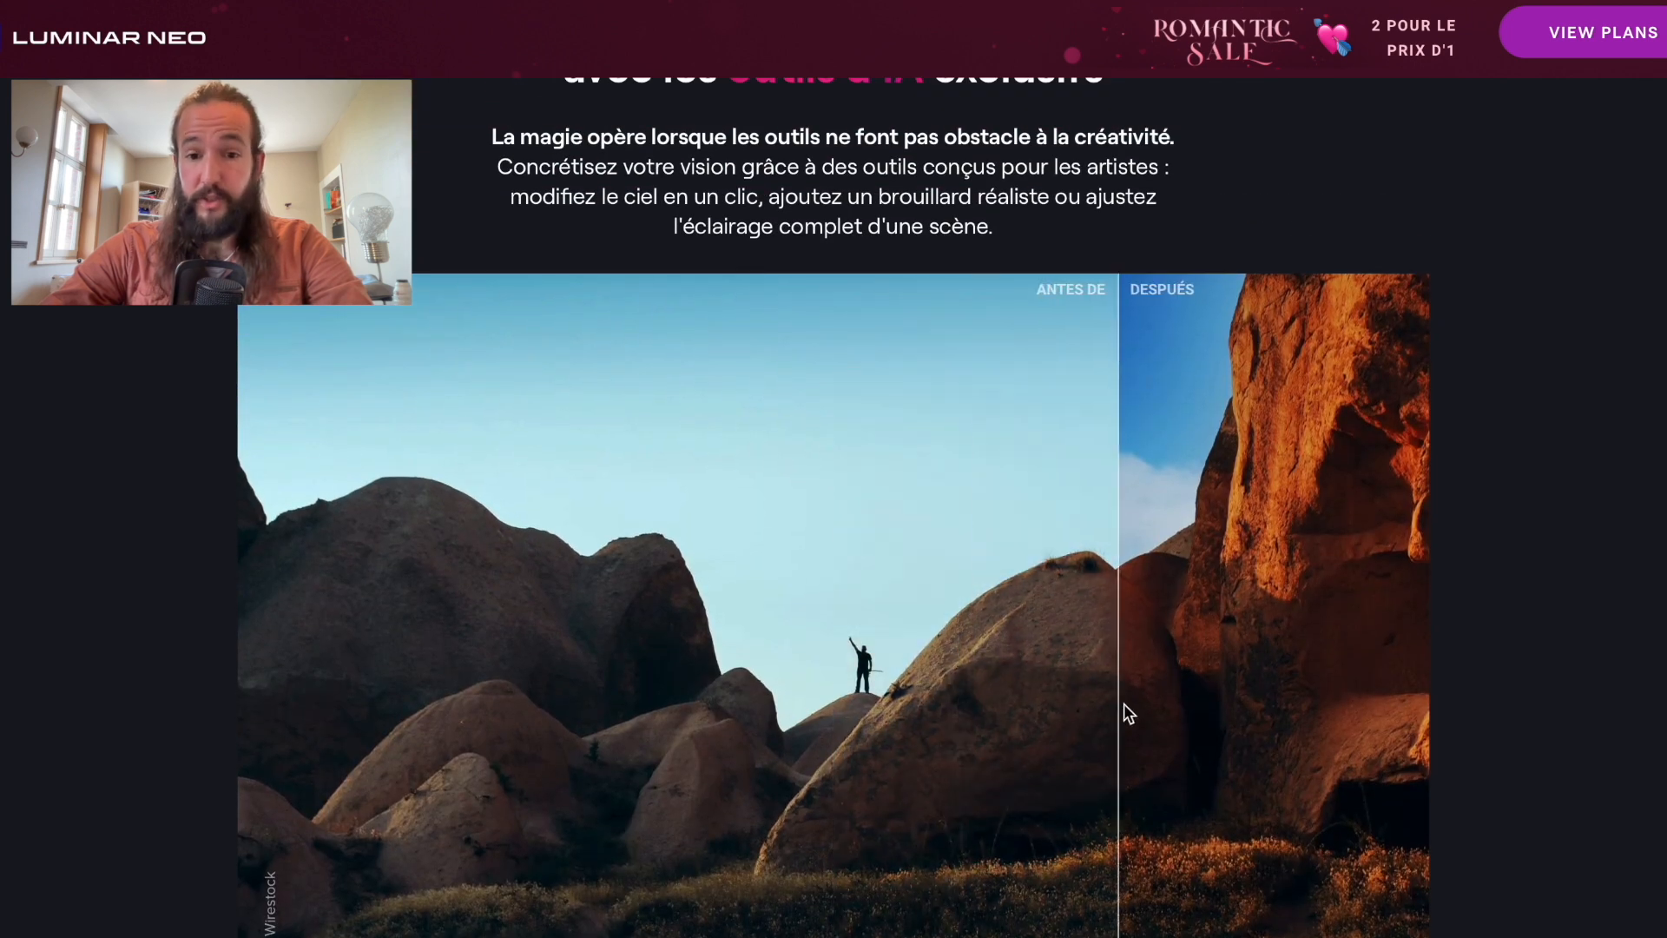
scroll(833, 625, "down", 5)
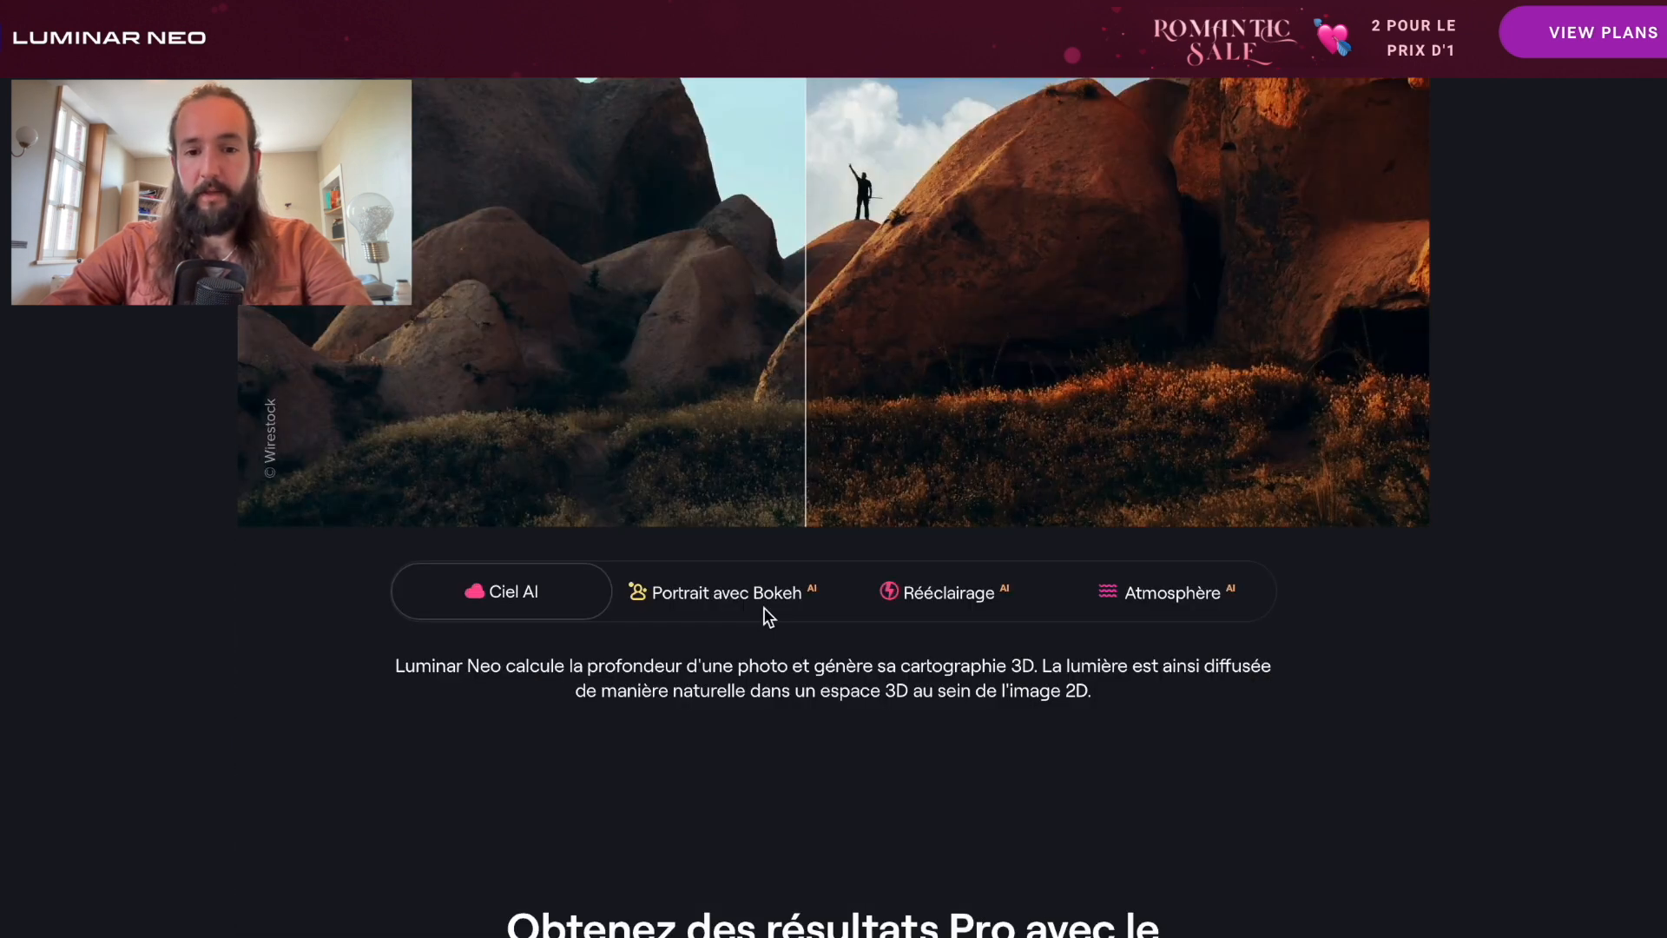
left_click(768, 608)
scroll(1016, 741, "up", 4)
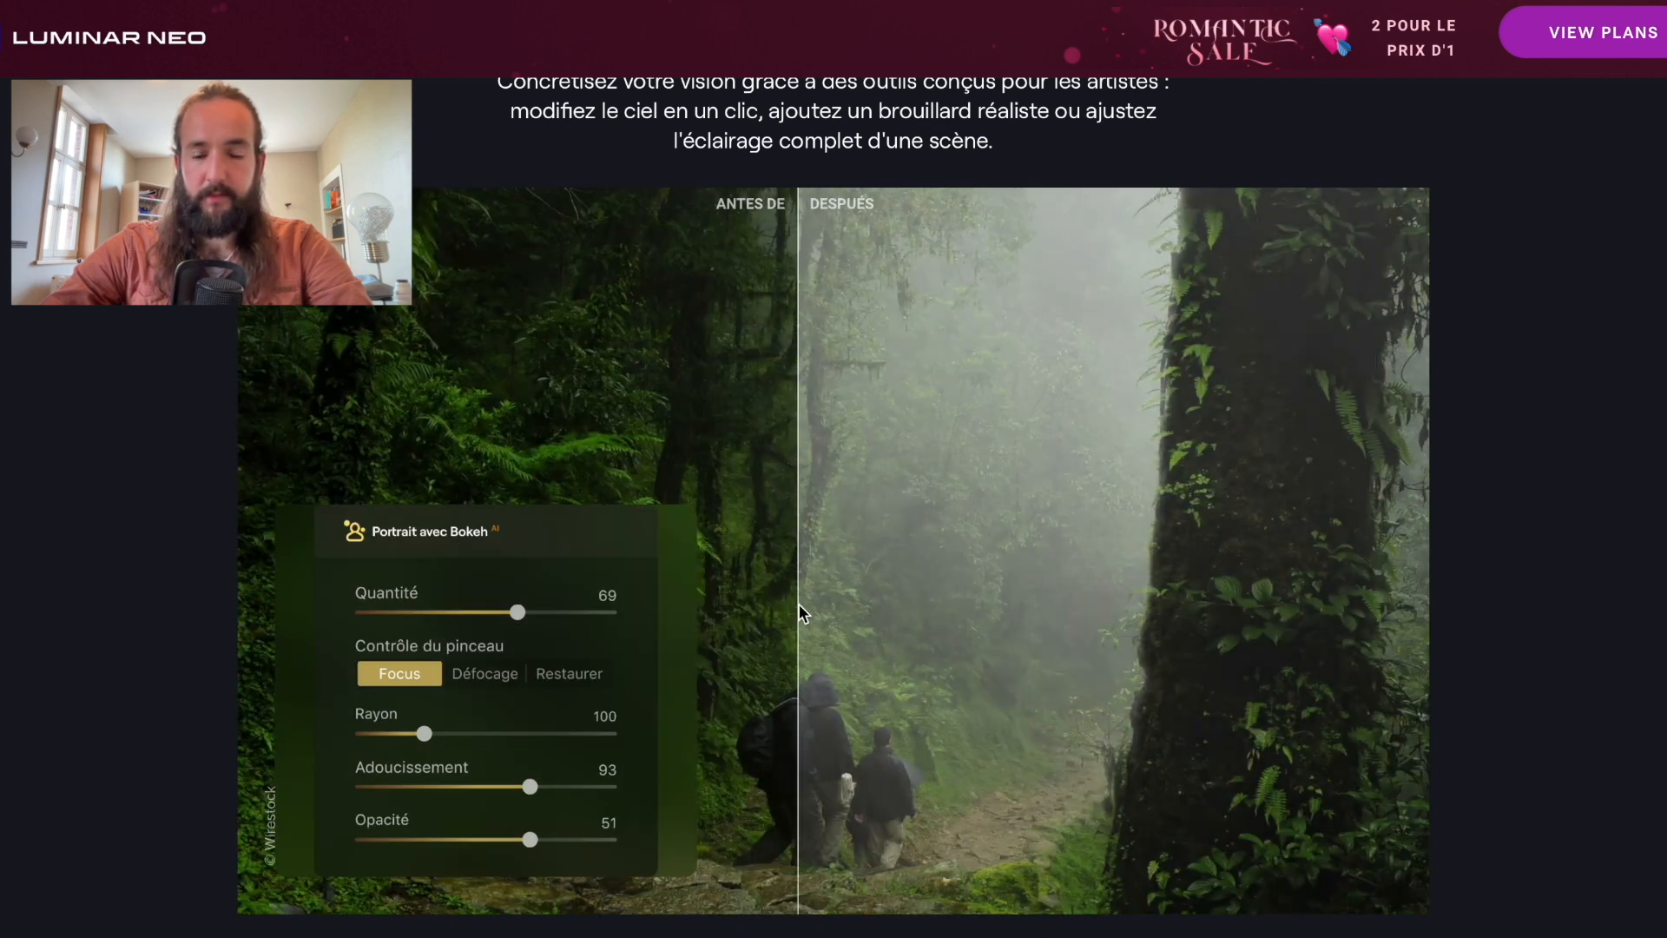
scroll(808, 625, "down", 5)
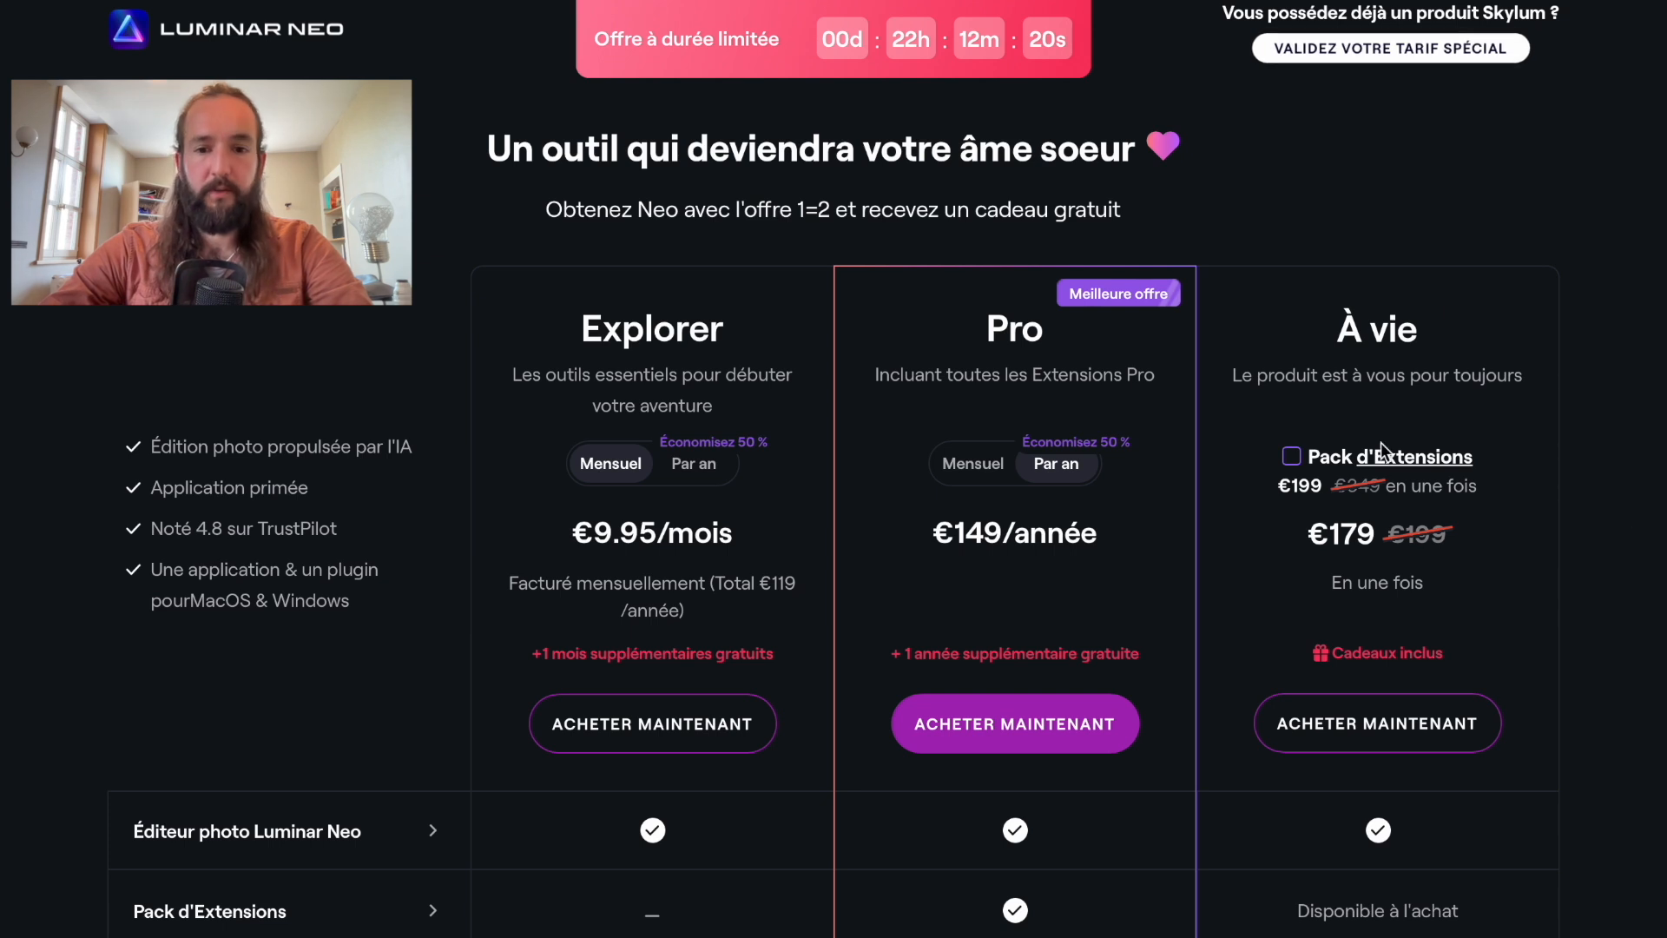
Examine which features the Explorer, Pro and À vie plans include.
scroll(1355, 521, "down", 3)
scroll(1116, 564, "down", 1)
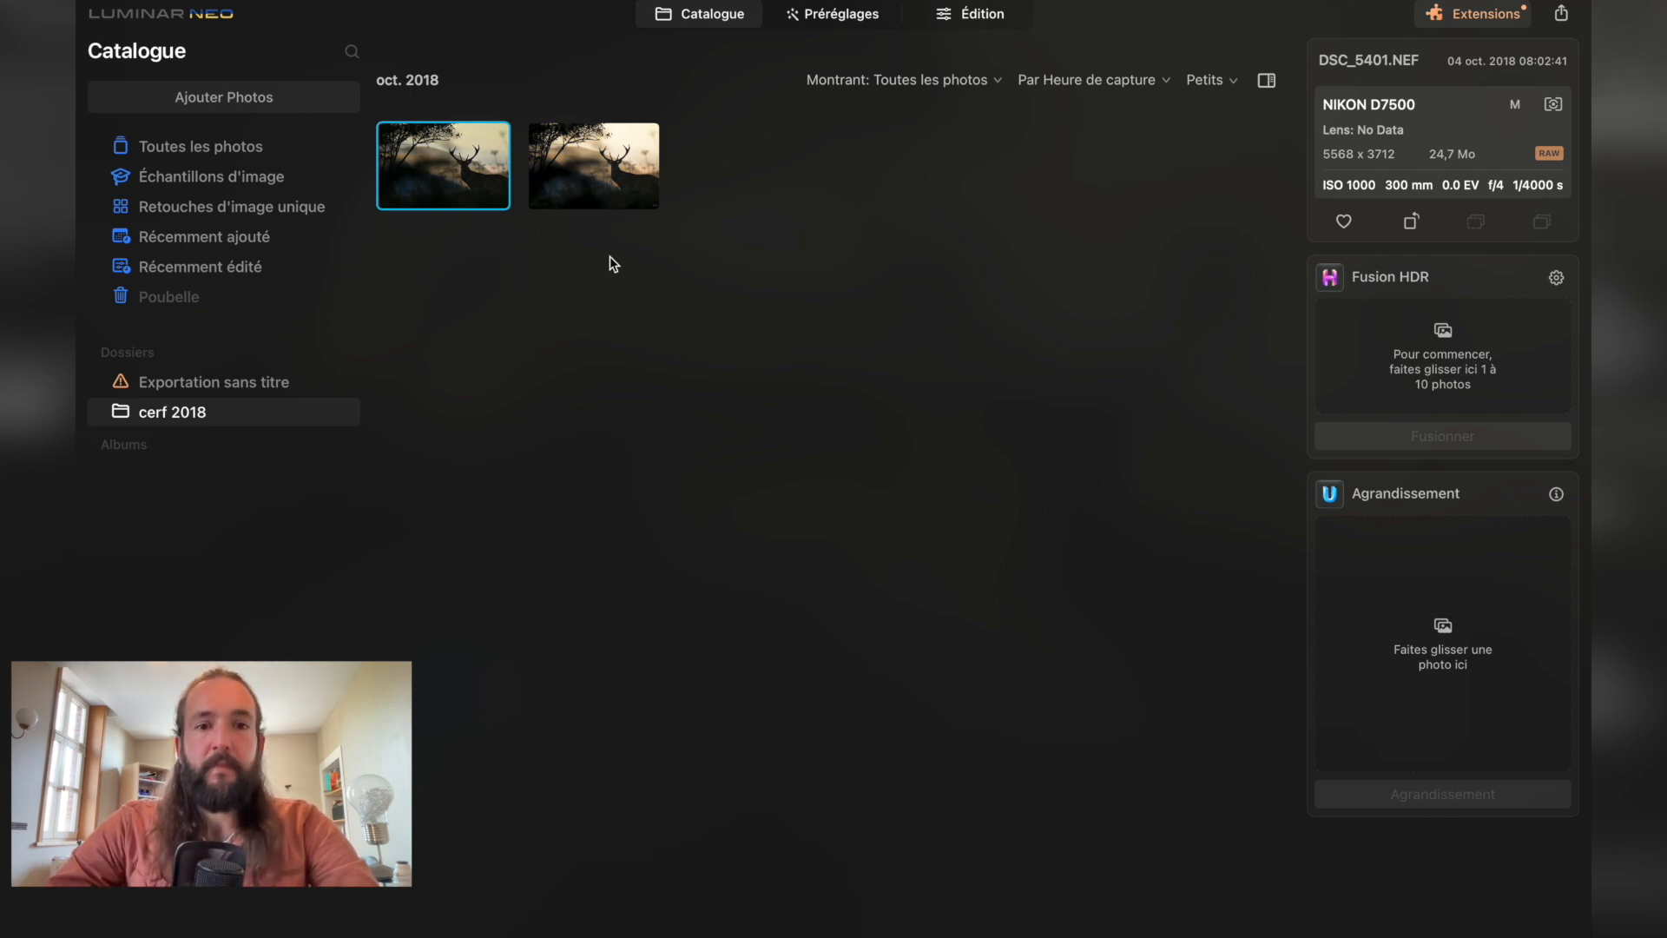
Switch to Luminar Neo, compare DSC_5401-2.jpg with the raw DSC_5401.NEF, and look over the editing tools for the raw photo.
double_click(599, 174)
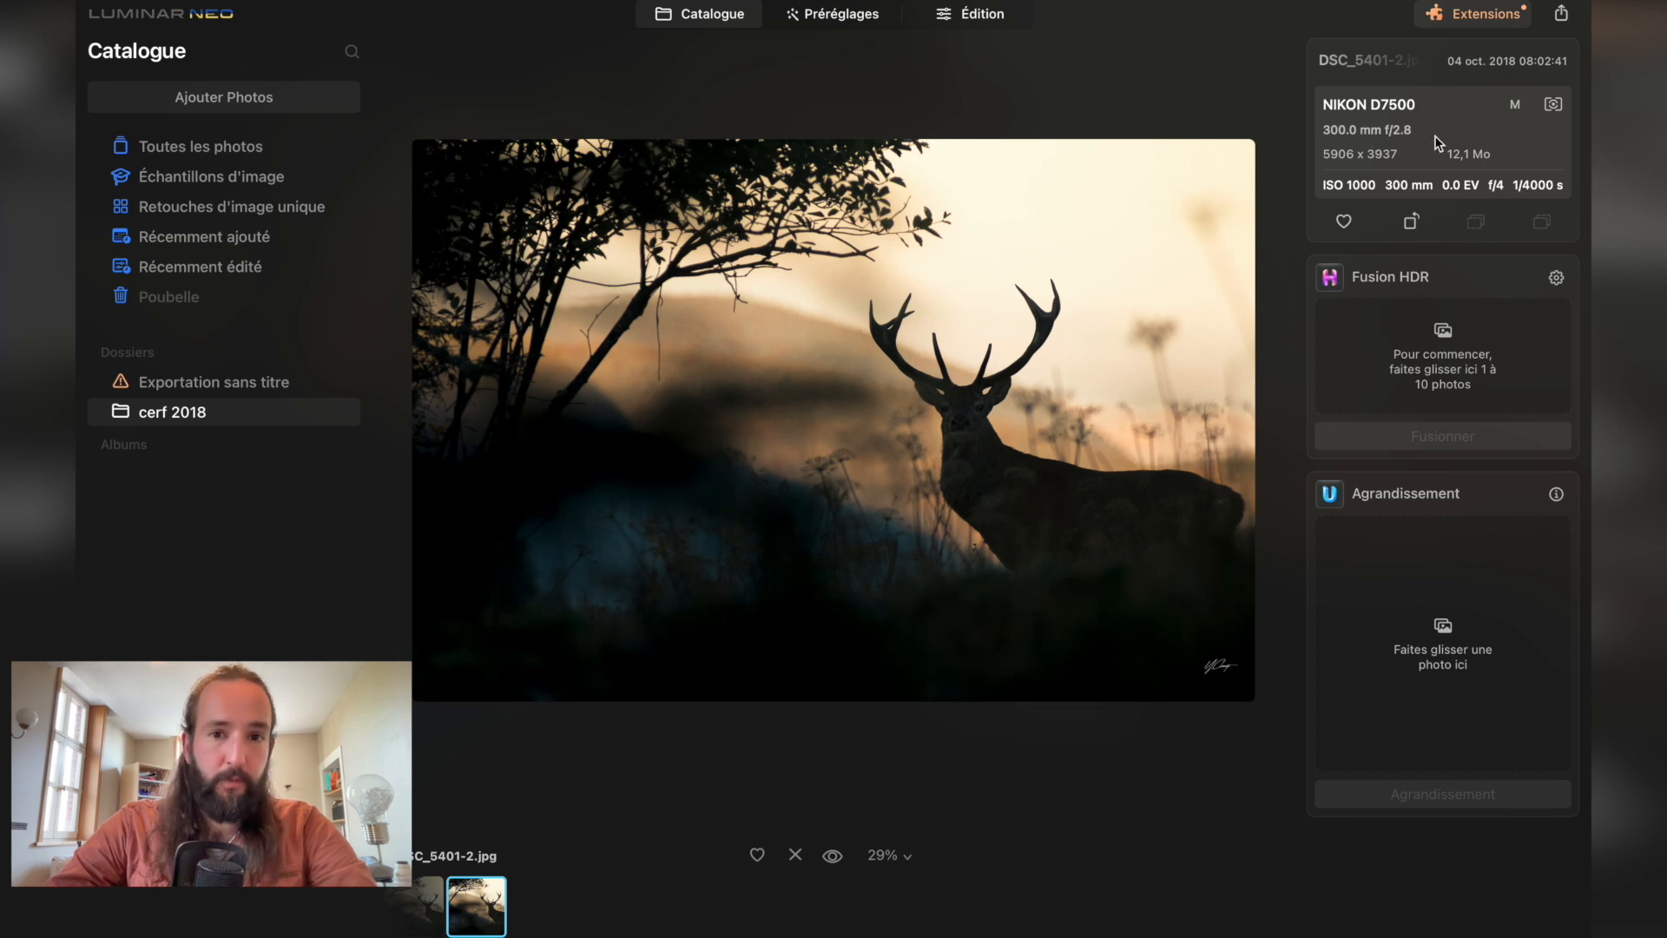
key("Left")
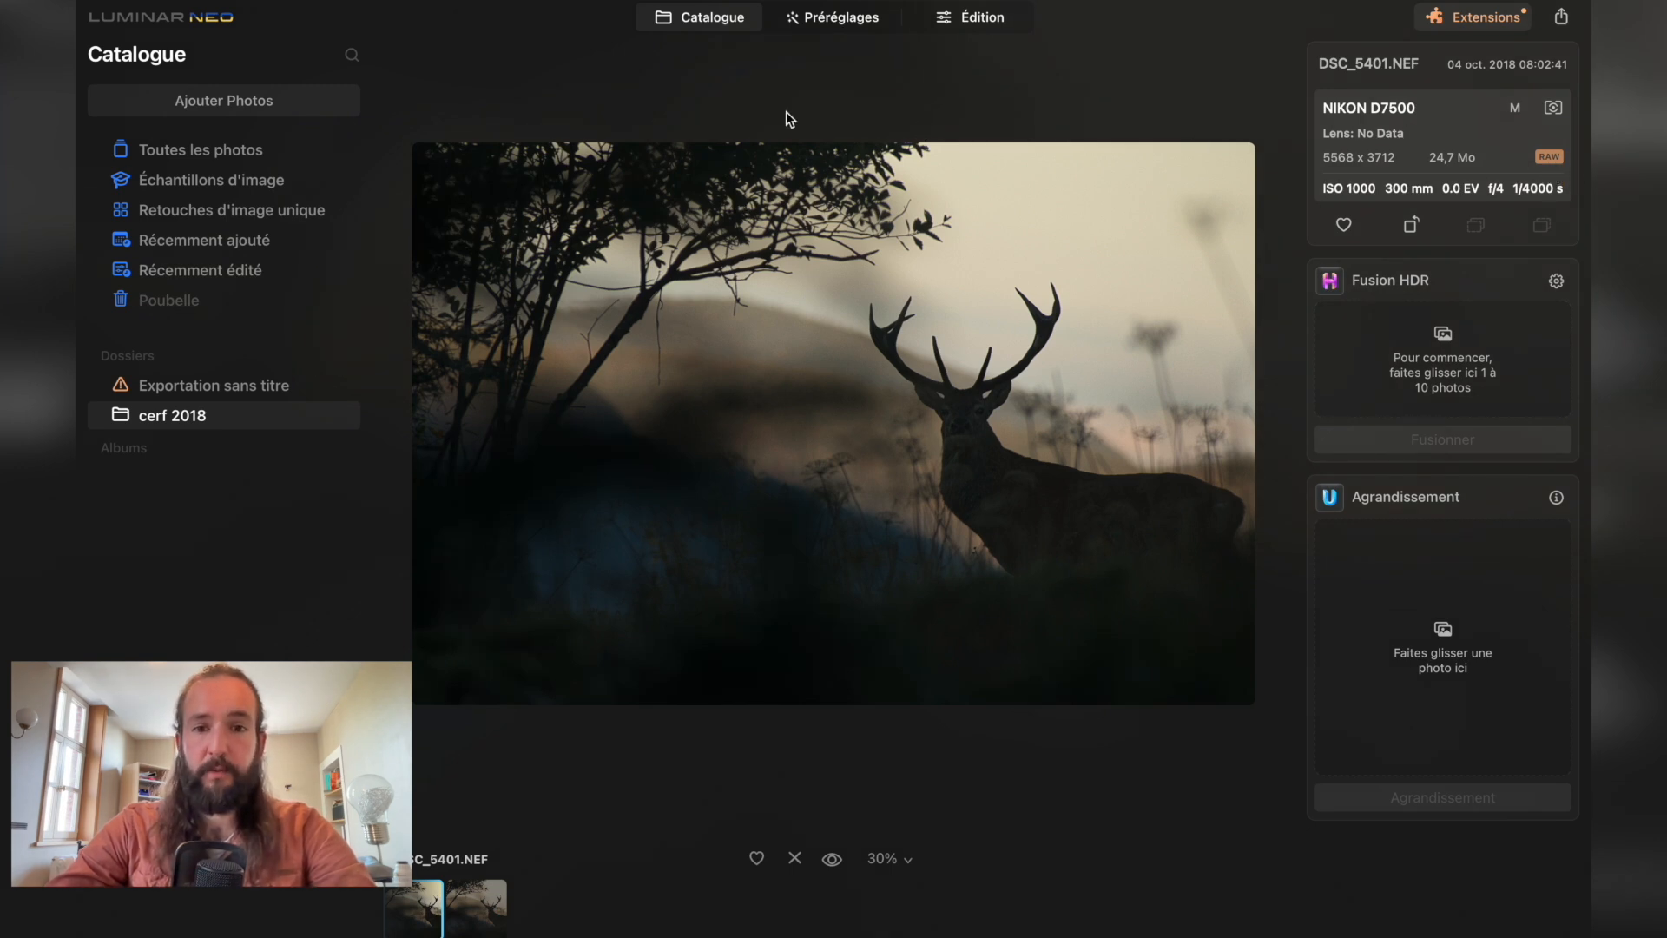
left_click(999, 18)
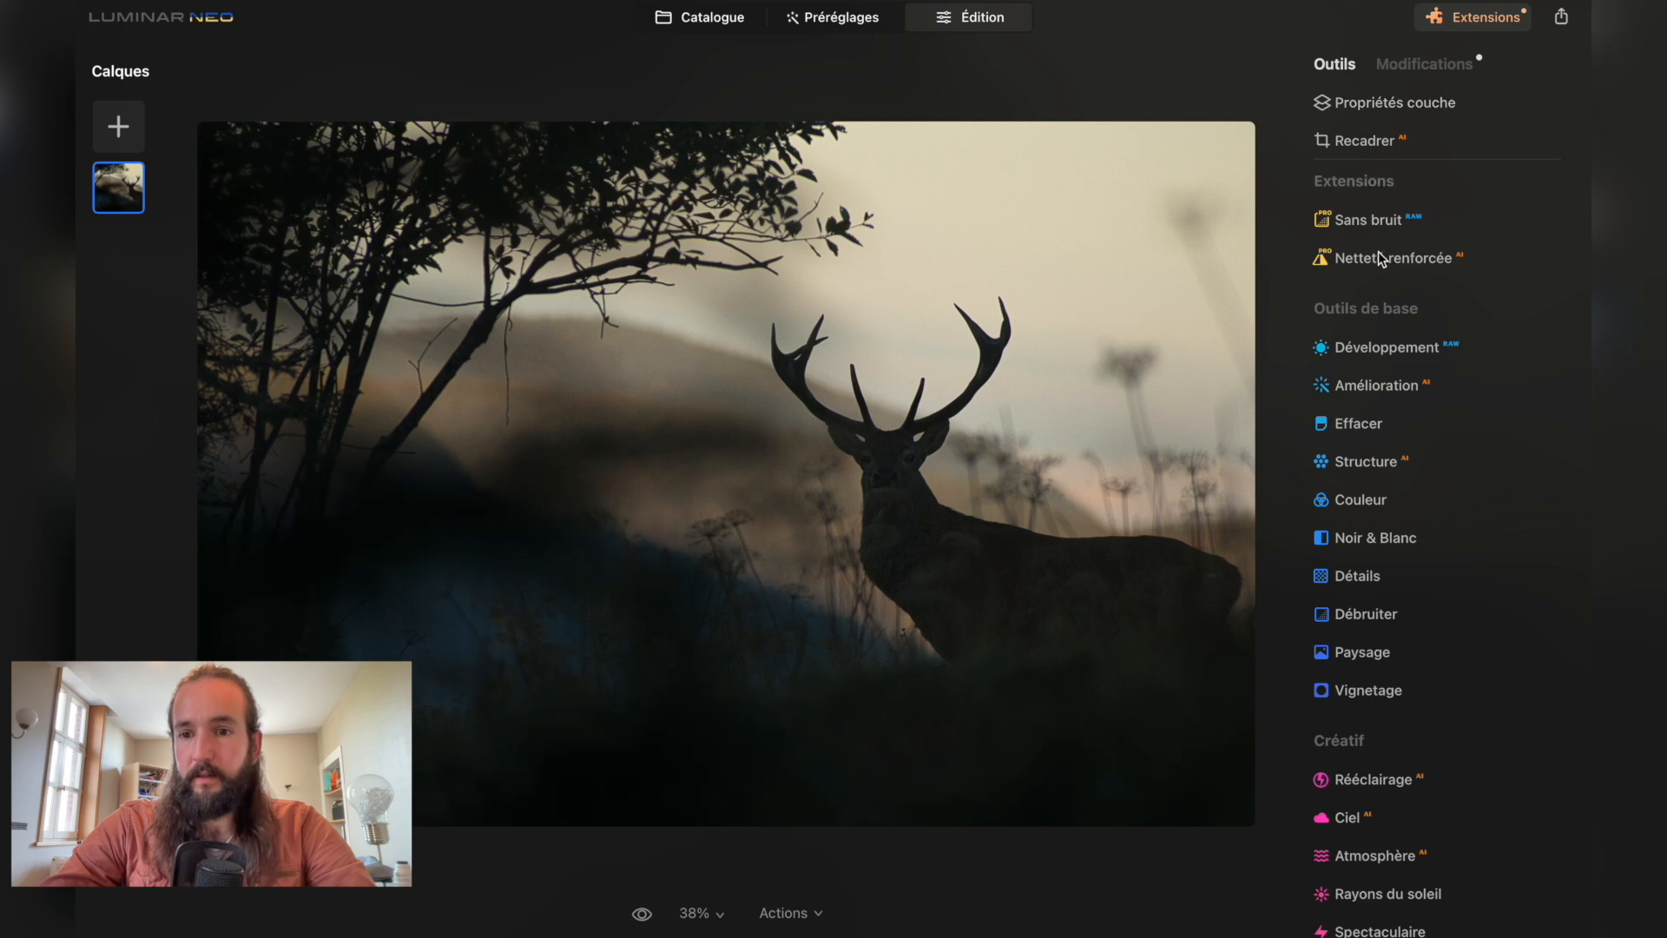
scroll(1390, 855, "down", 5)
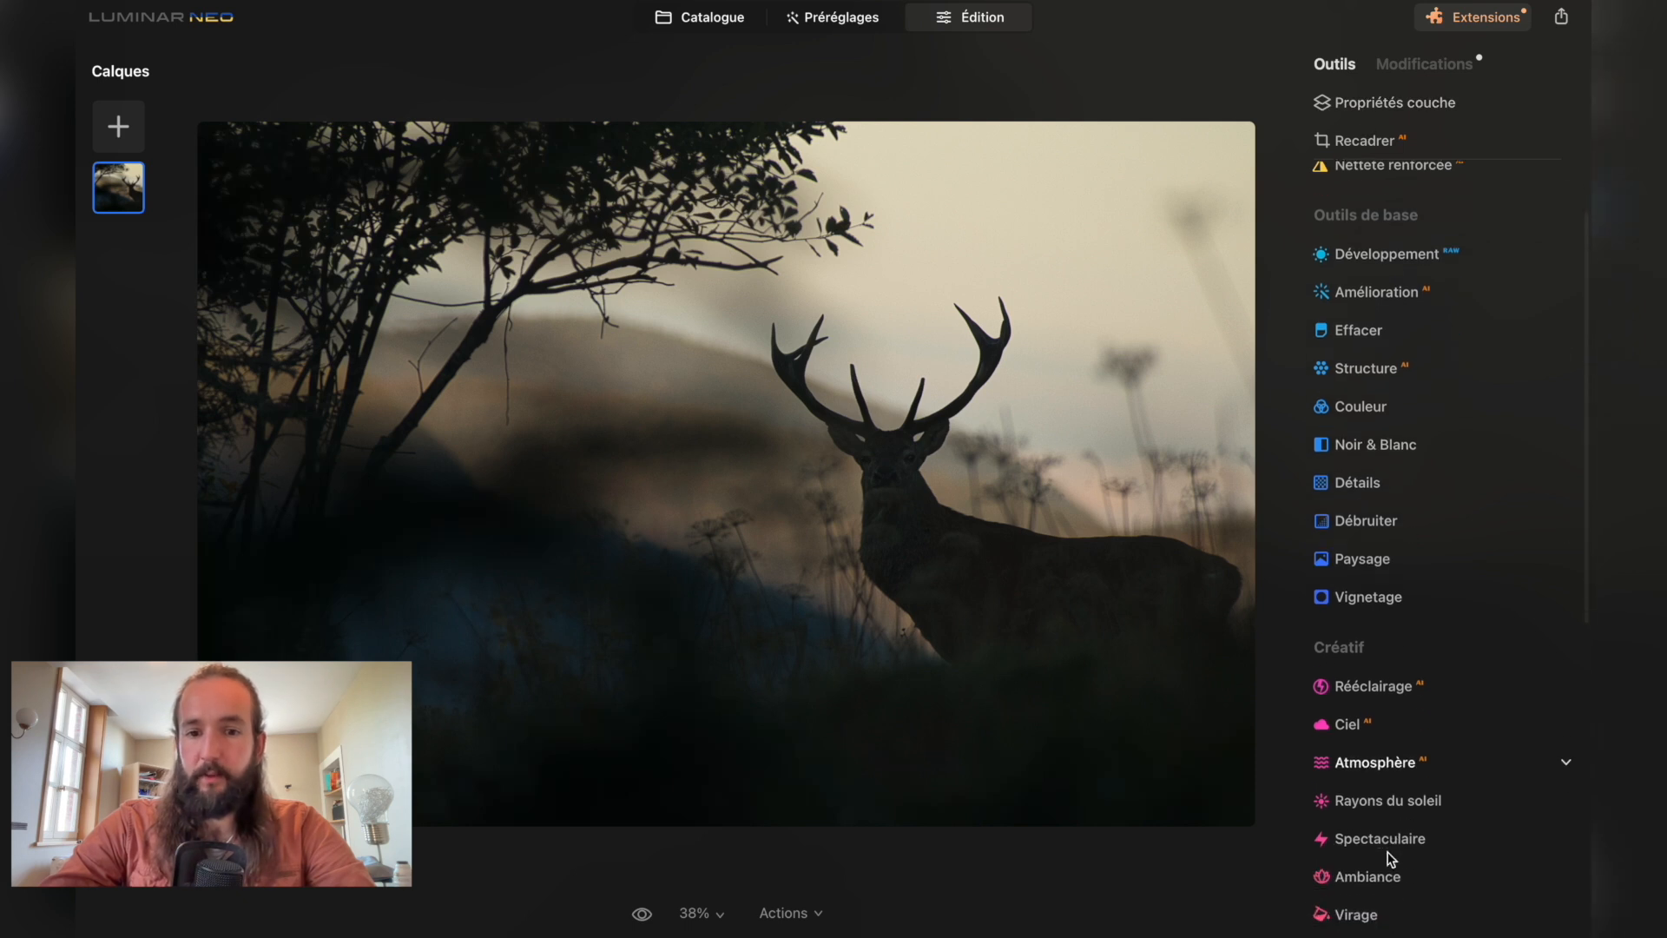
scroll(1381, 860, "up", 5)
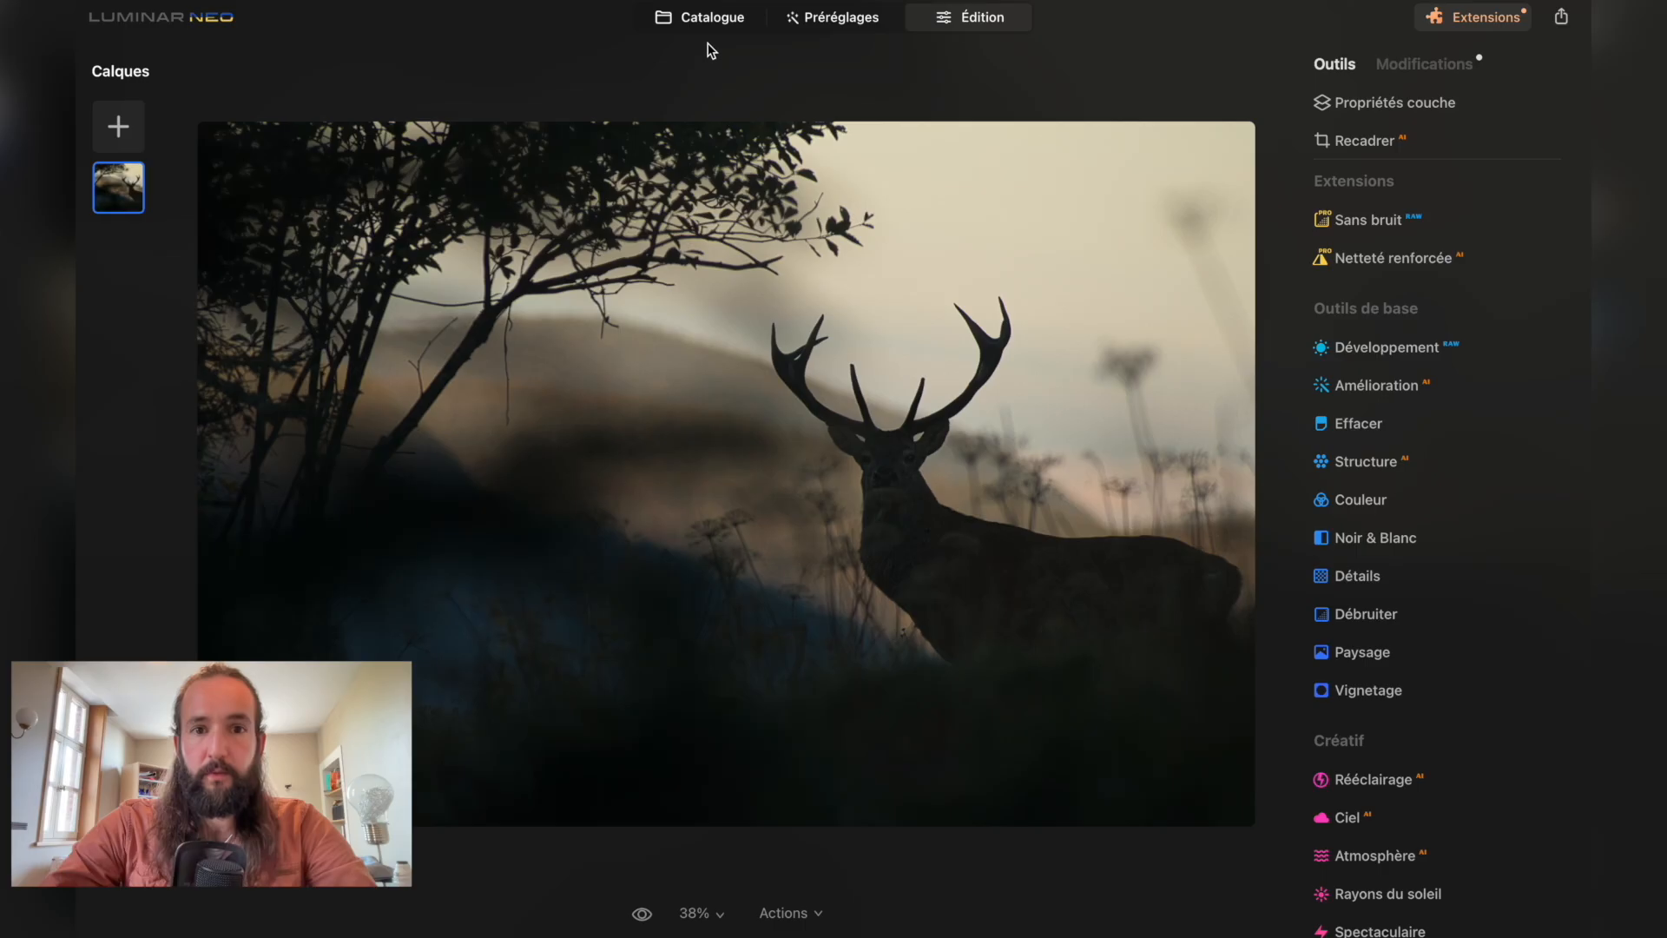
Return to the catalogue and view the finished deer JPG again beside its raw original.
left_click(702, 22)
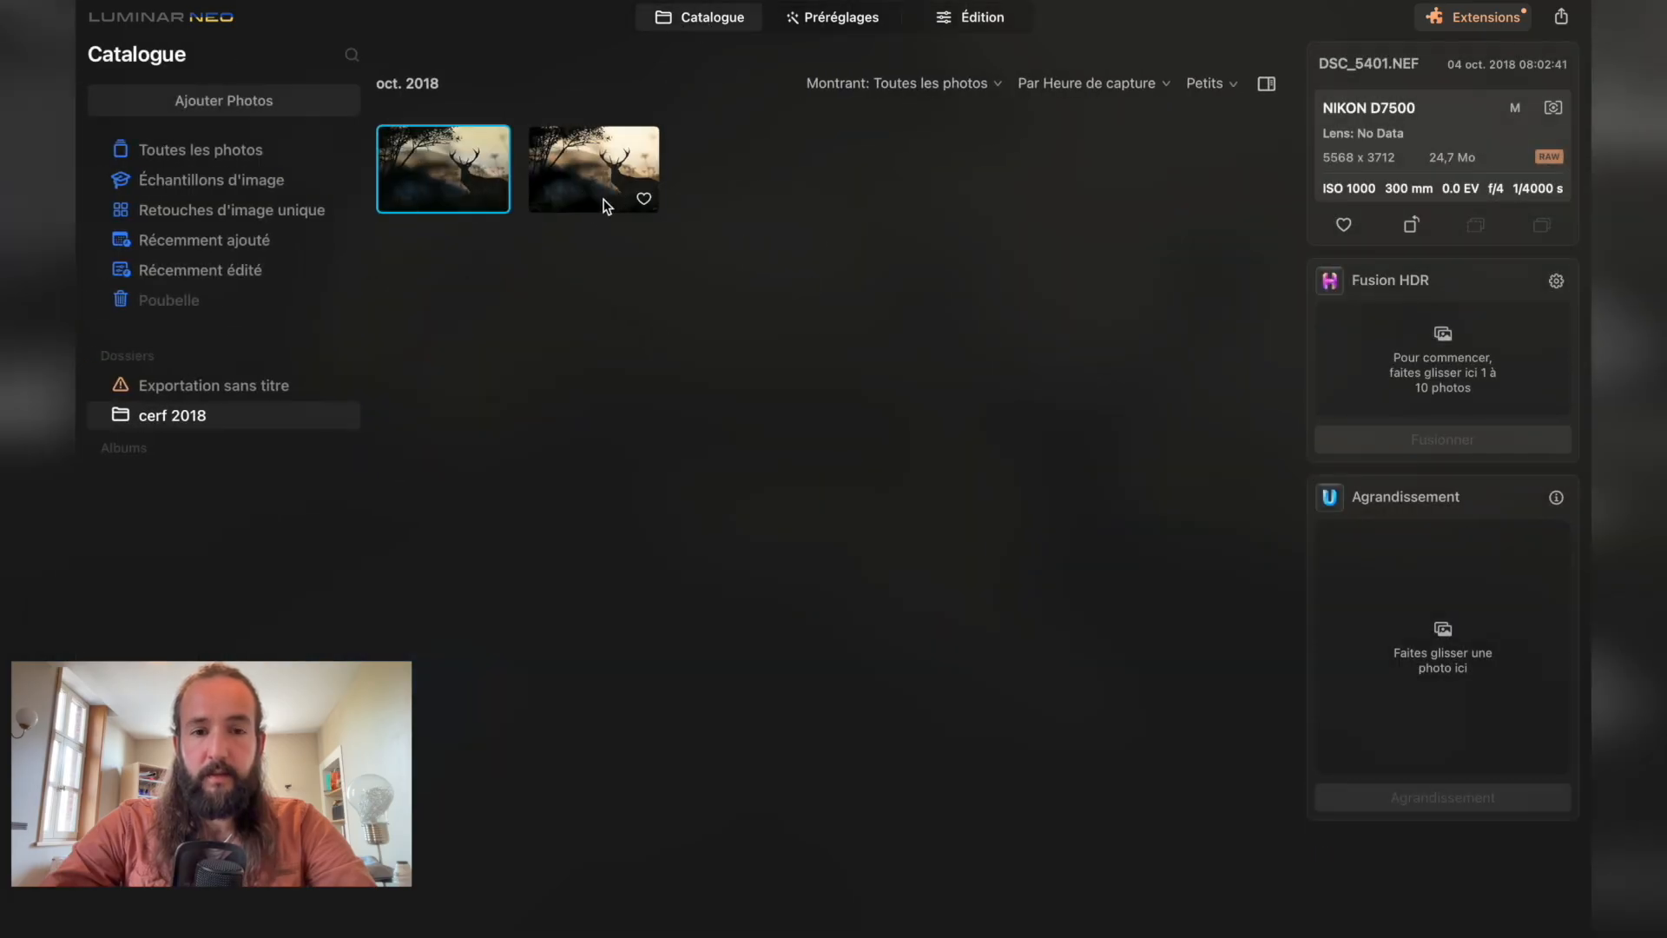
double_click(607, 206)
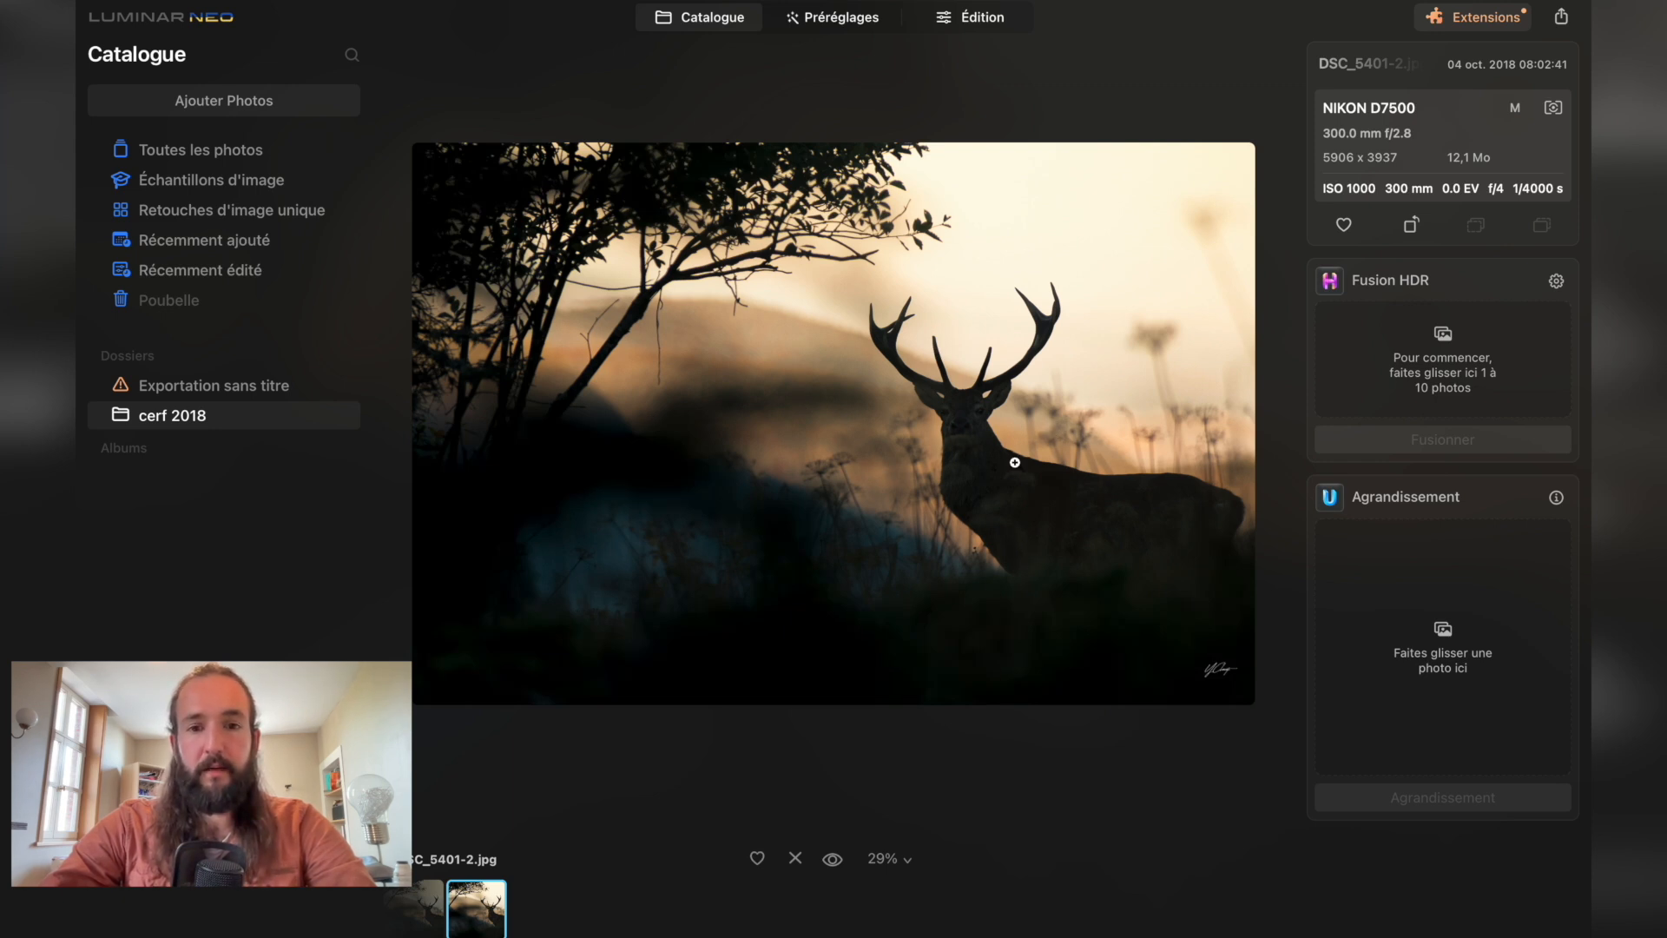
key("Left")
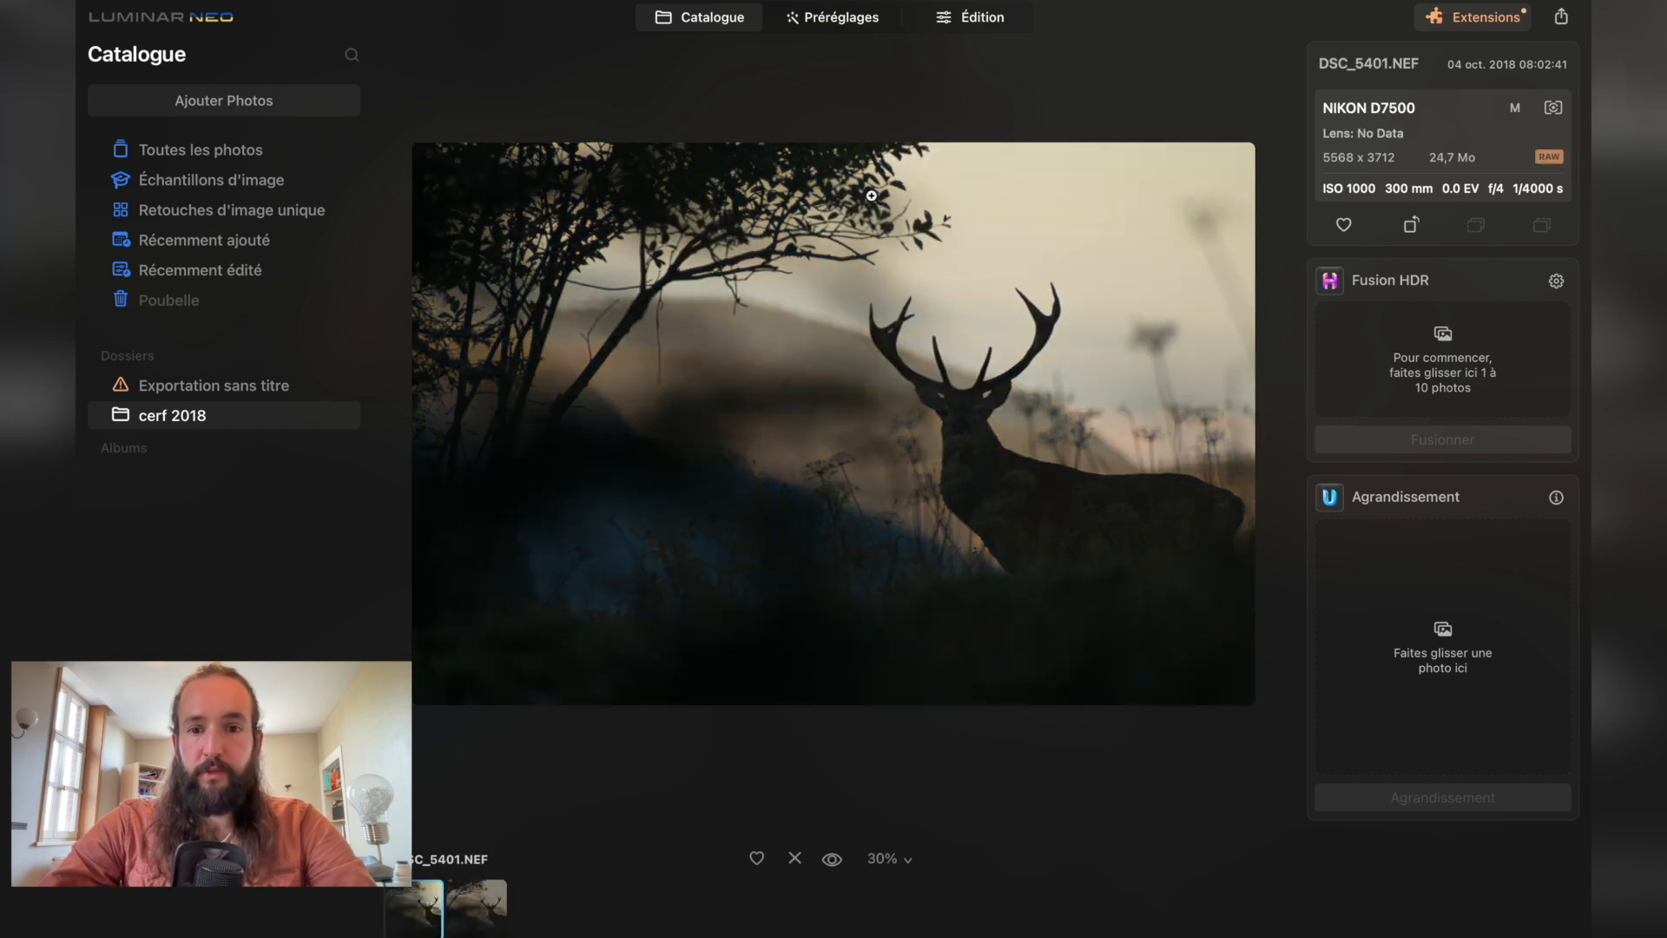
Open the raw deer photo DSC_5401.NEF for editing and look through the basic, creative, portrait and professional tools.
left_click(995, 26)
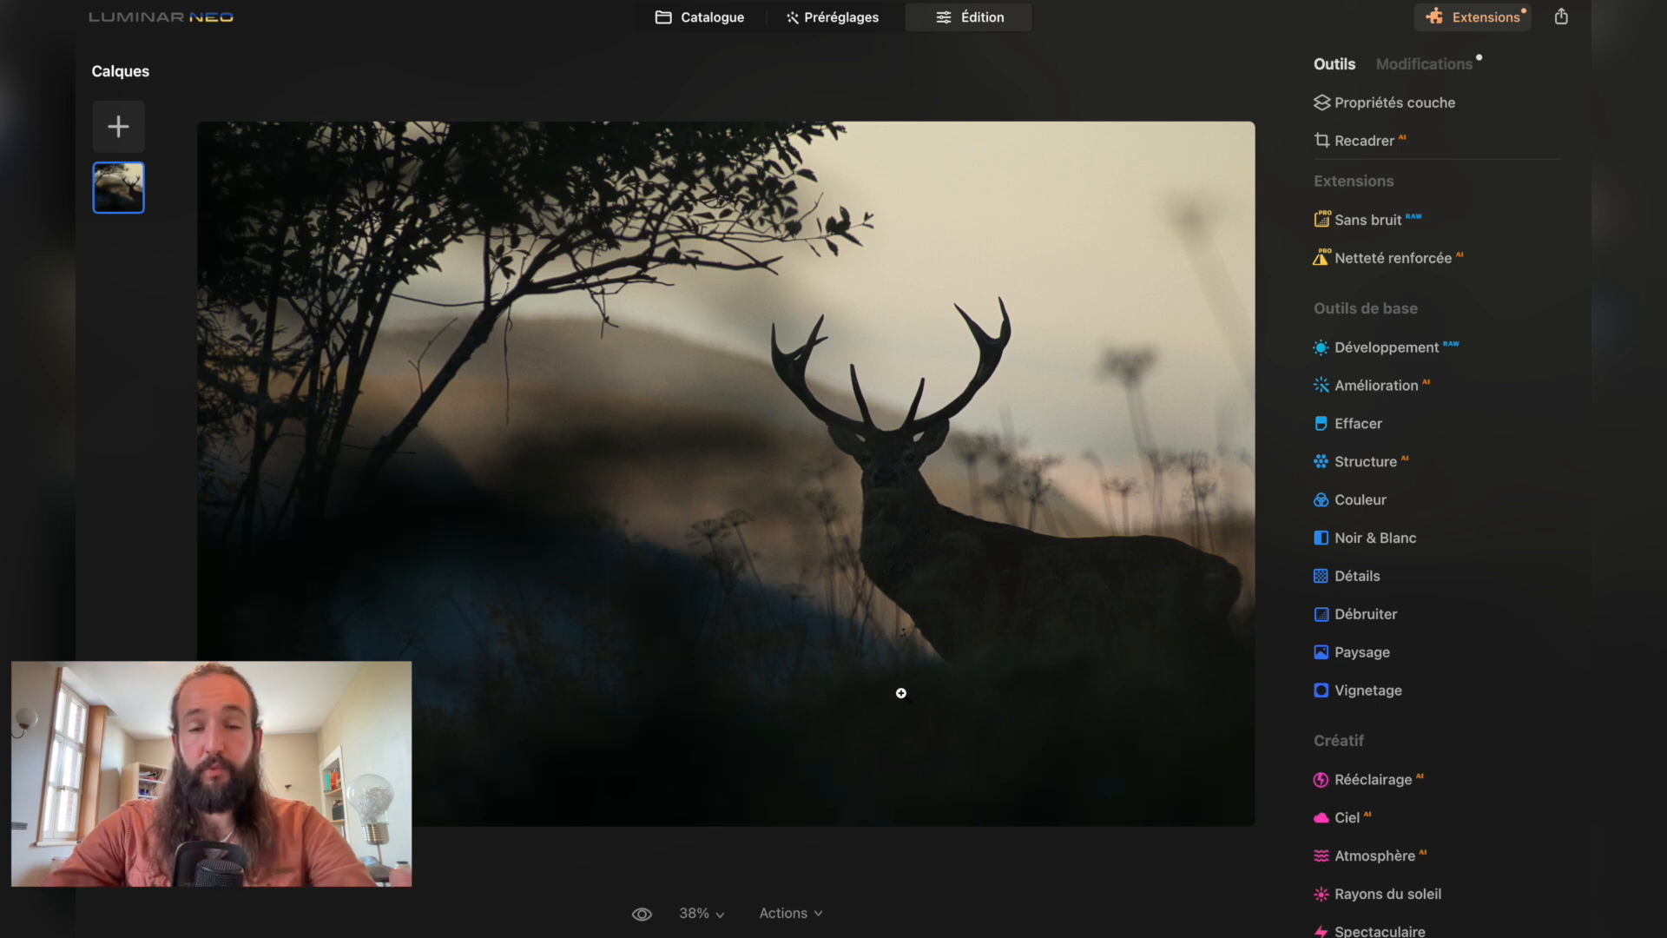
scroll(1302, 289, "down", 2)
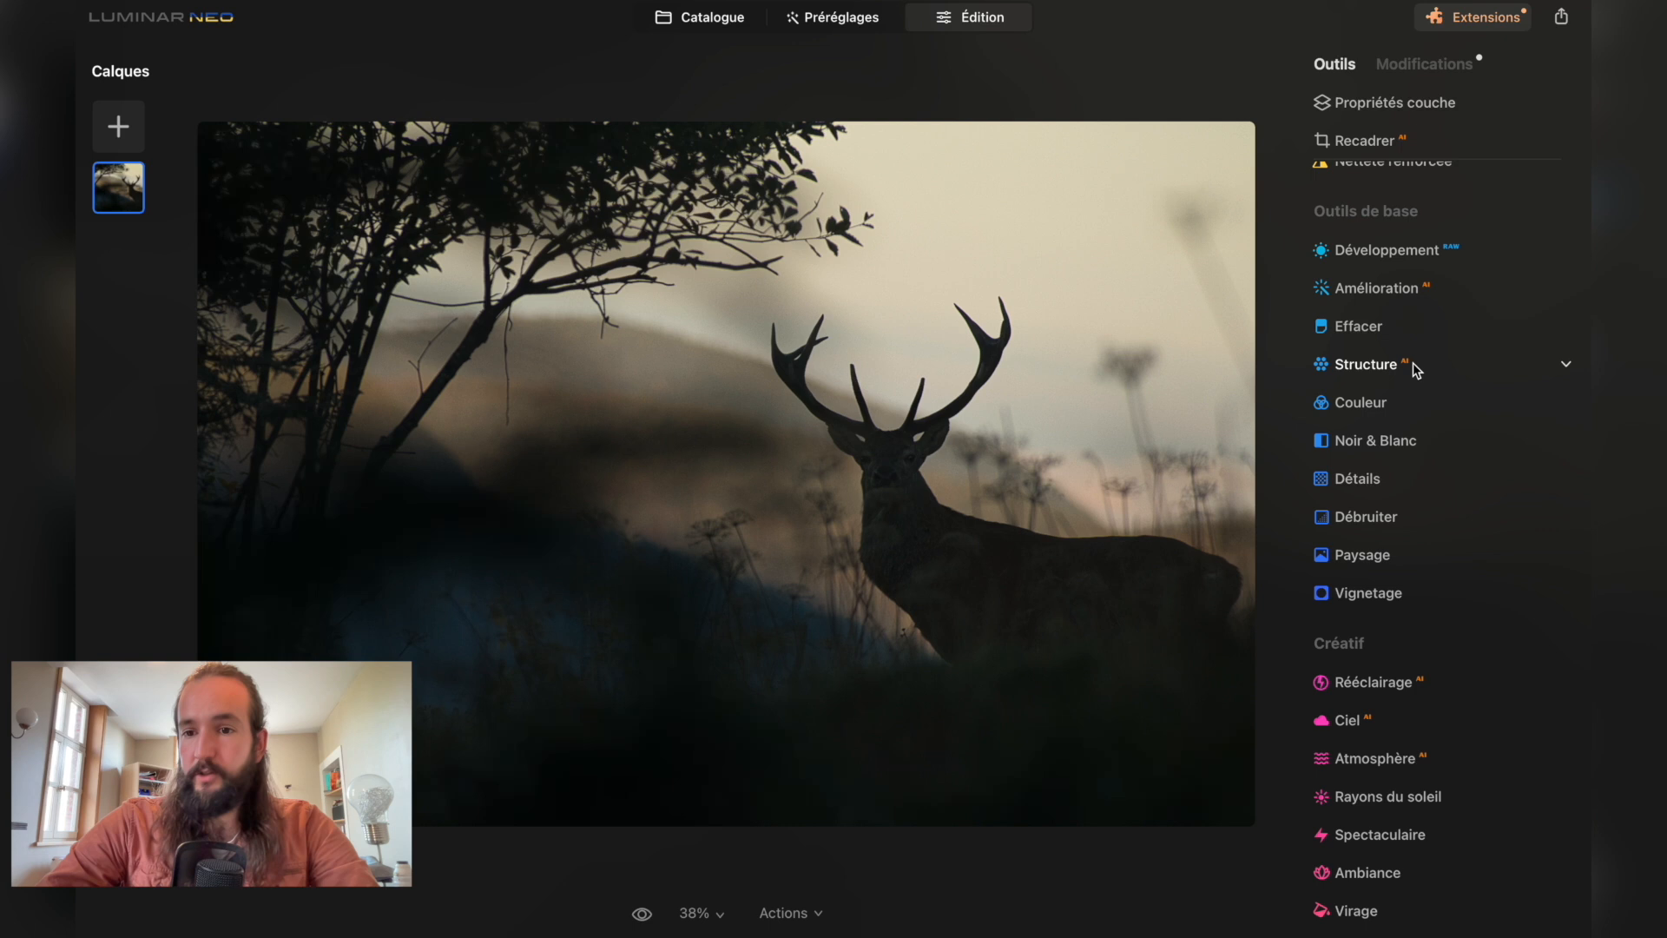
scroll(1417, 369, "down", 5)
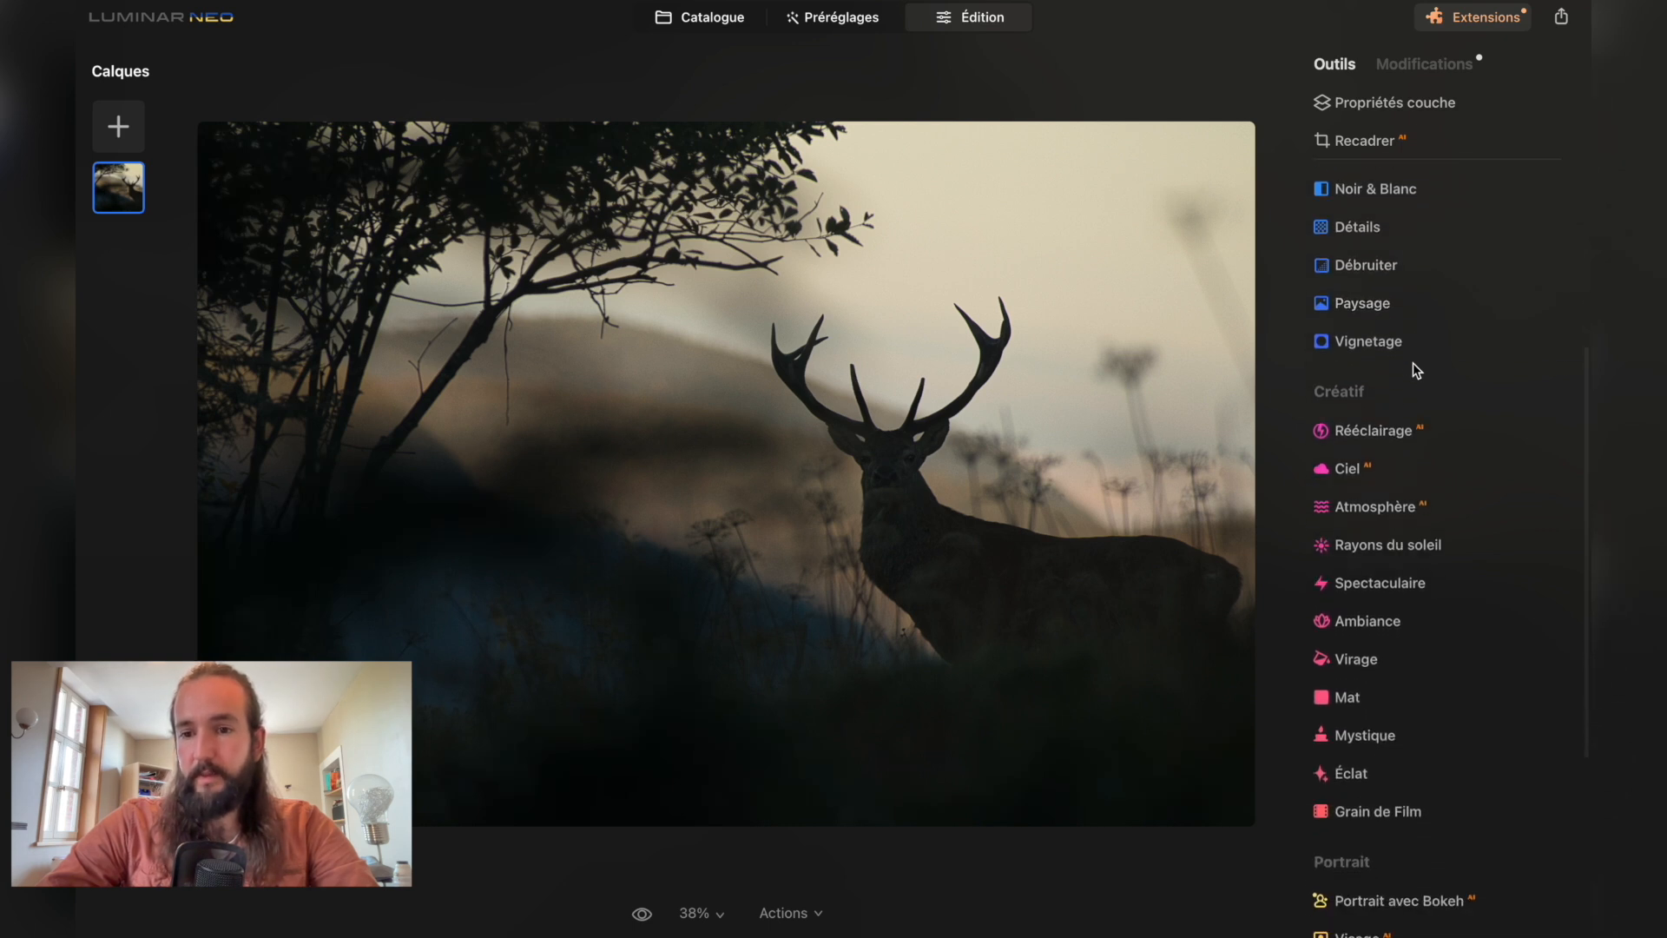
scroll(1418, 369, "down", 7)
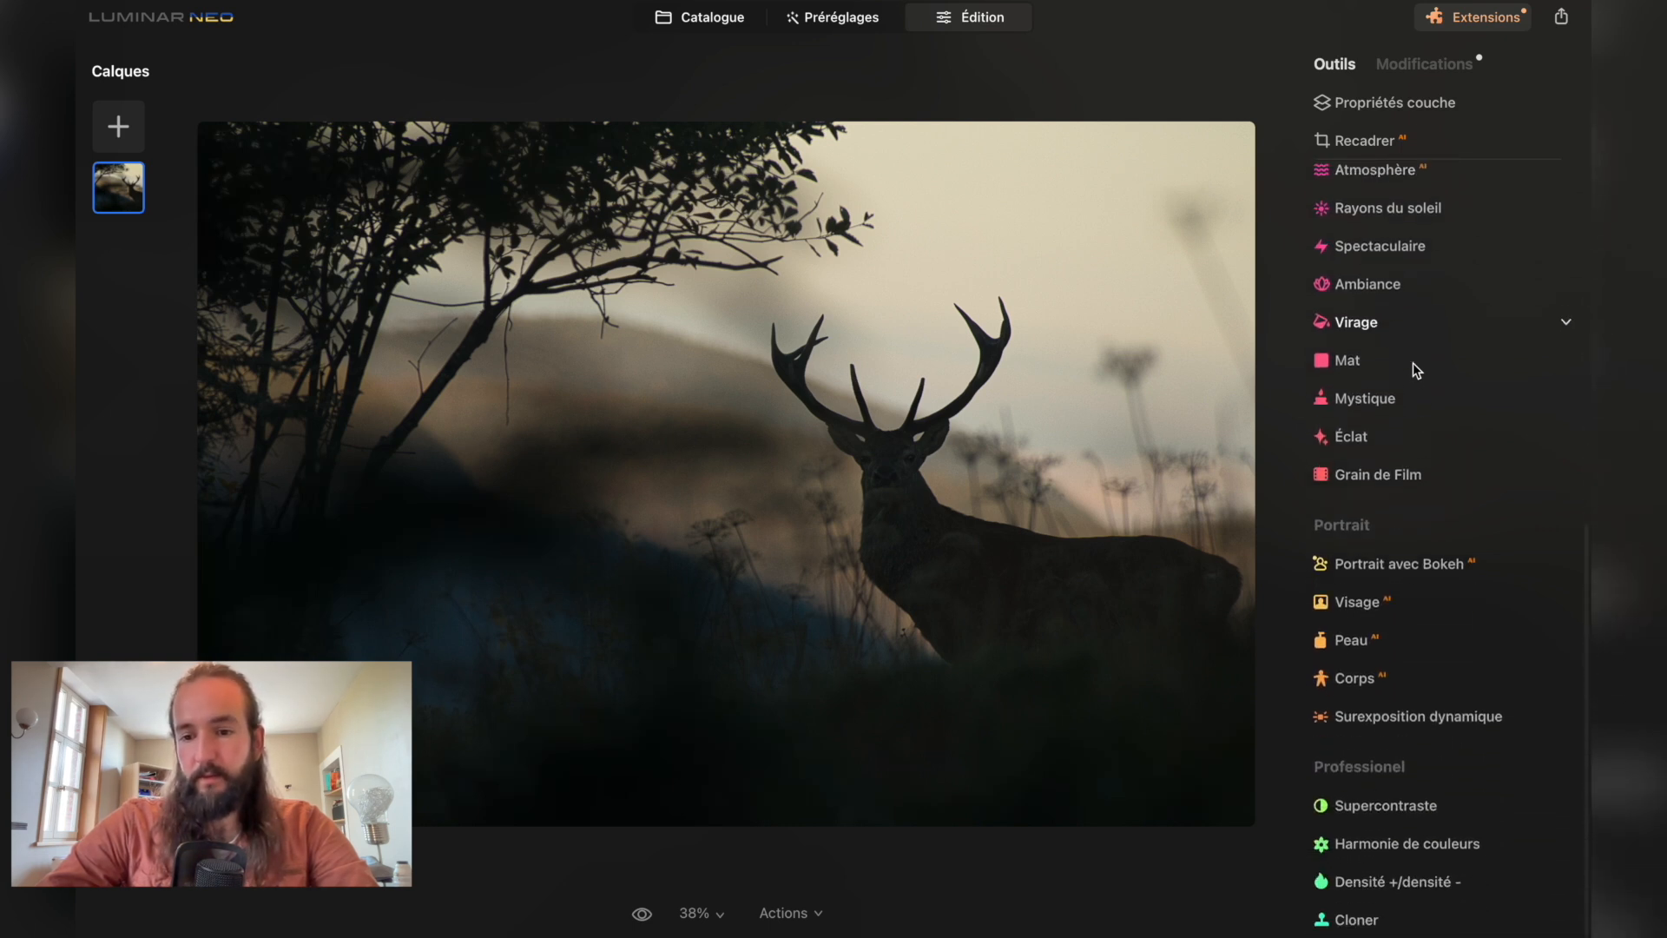
scroll(1418, 369, "up", 14)
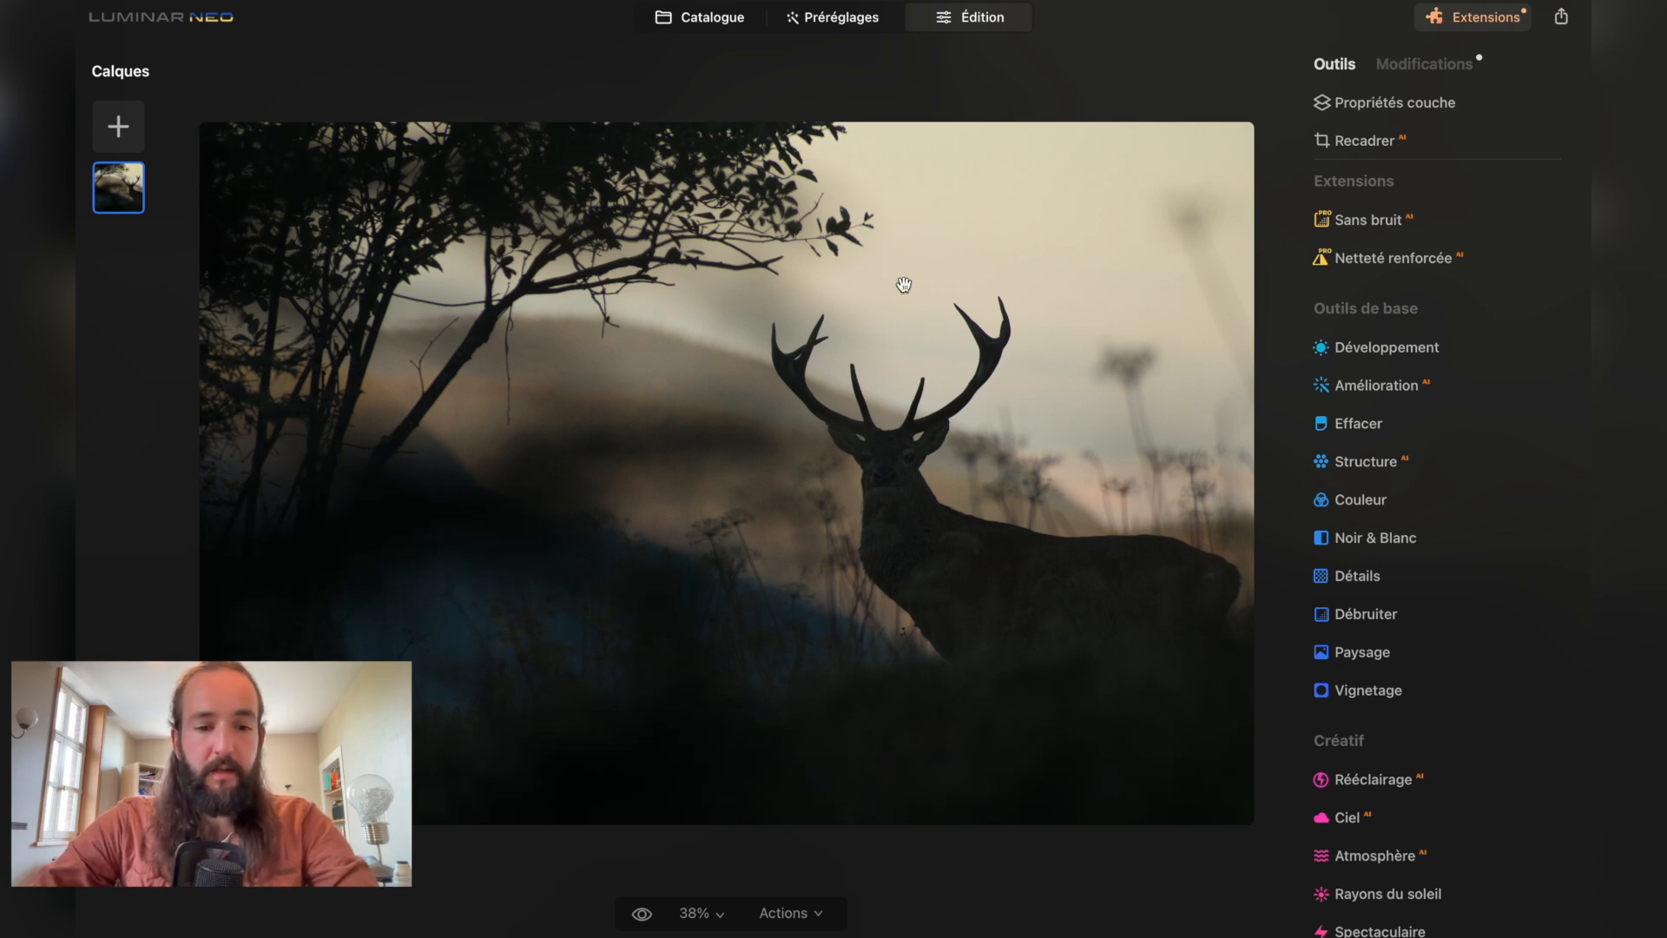
key("F2")
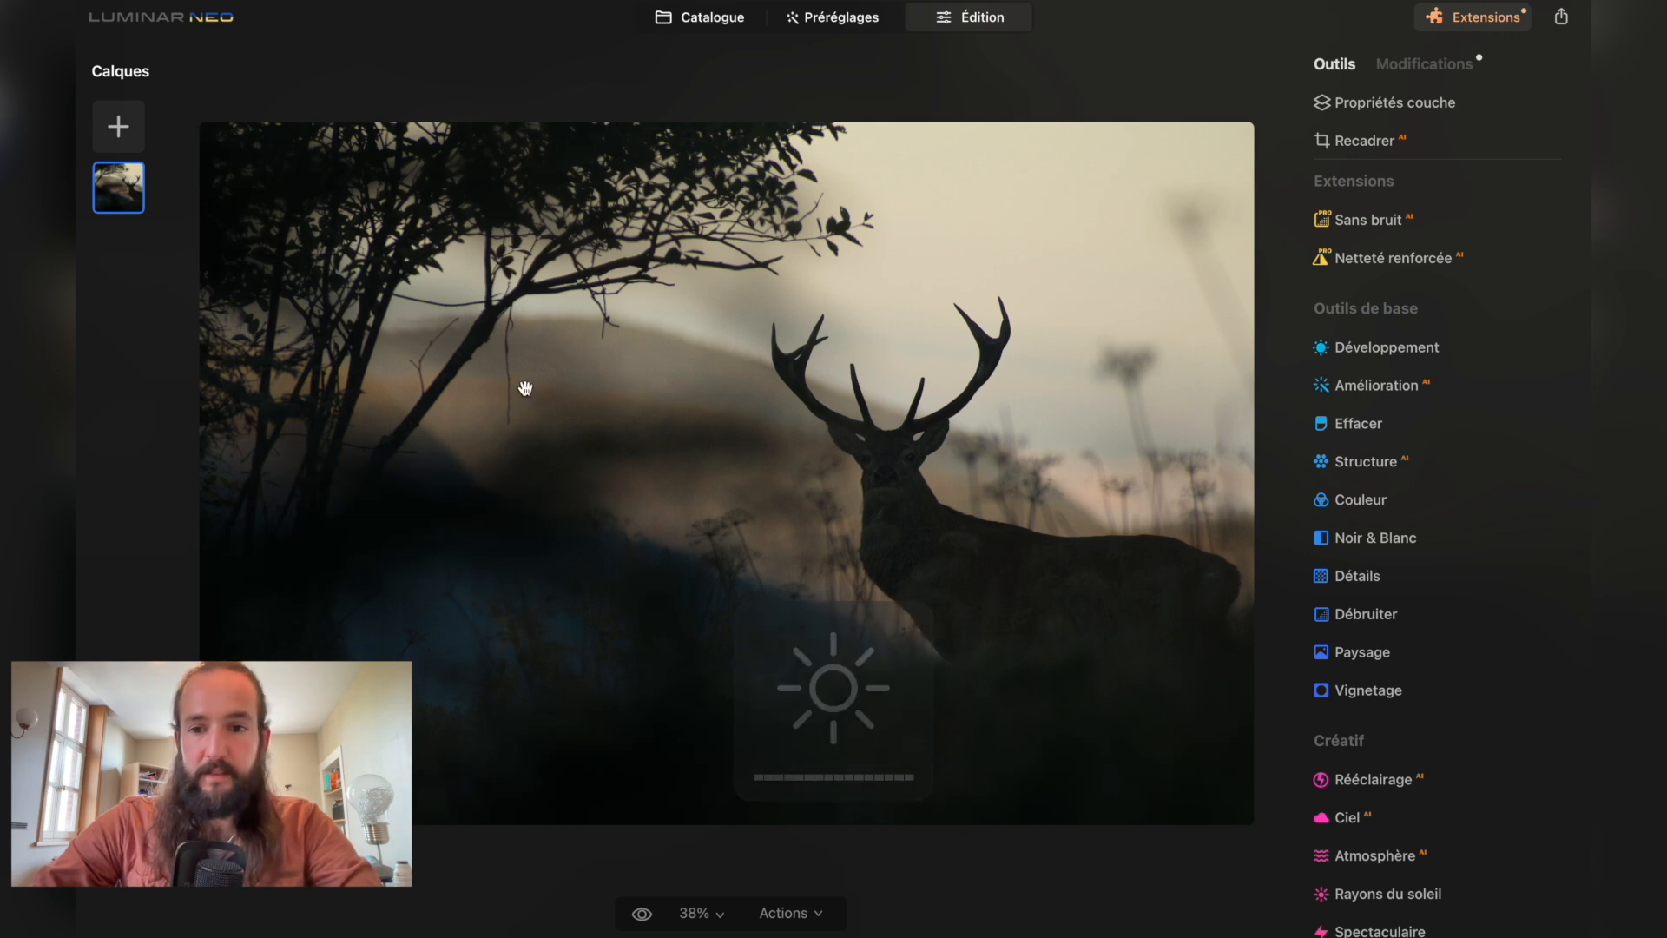
Erase the long thin twig hanging below the tree branch, using the Effacer tool with a brush size of 15.
left_click(1367, 426)
scroll(501, 454, "up", 3)
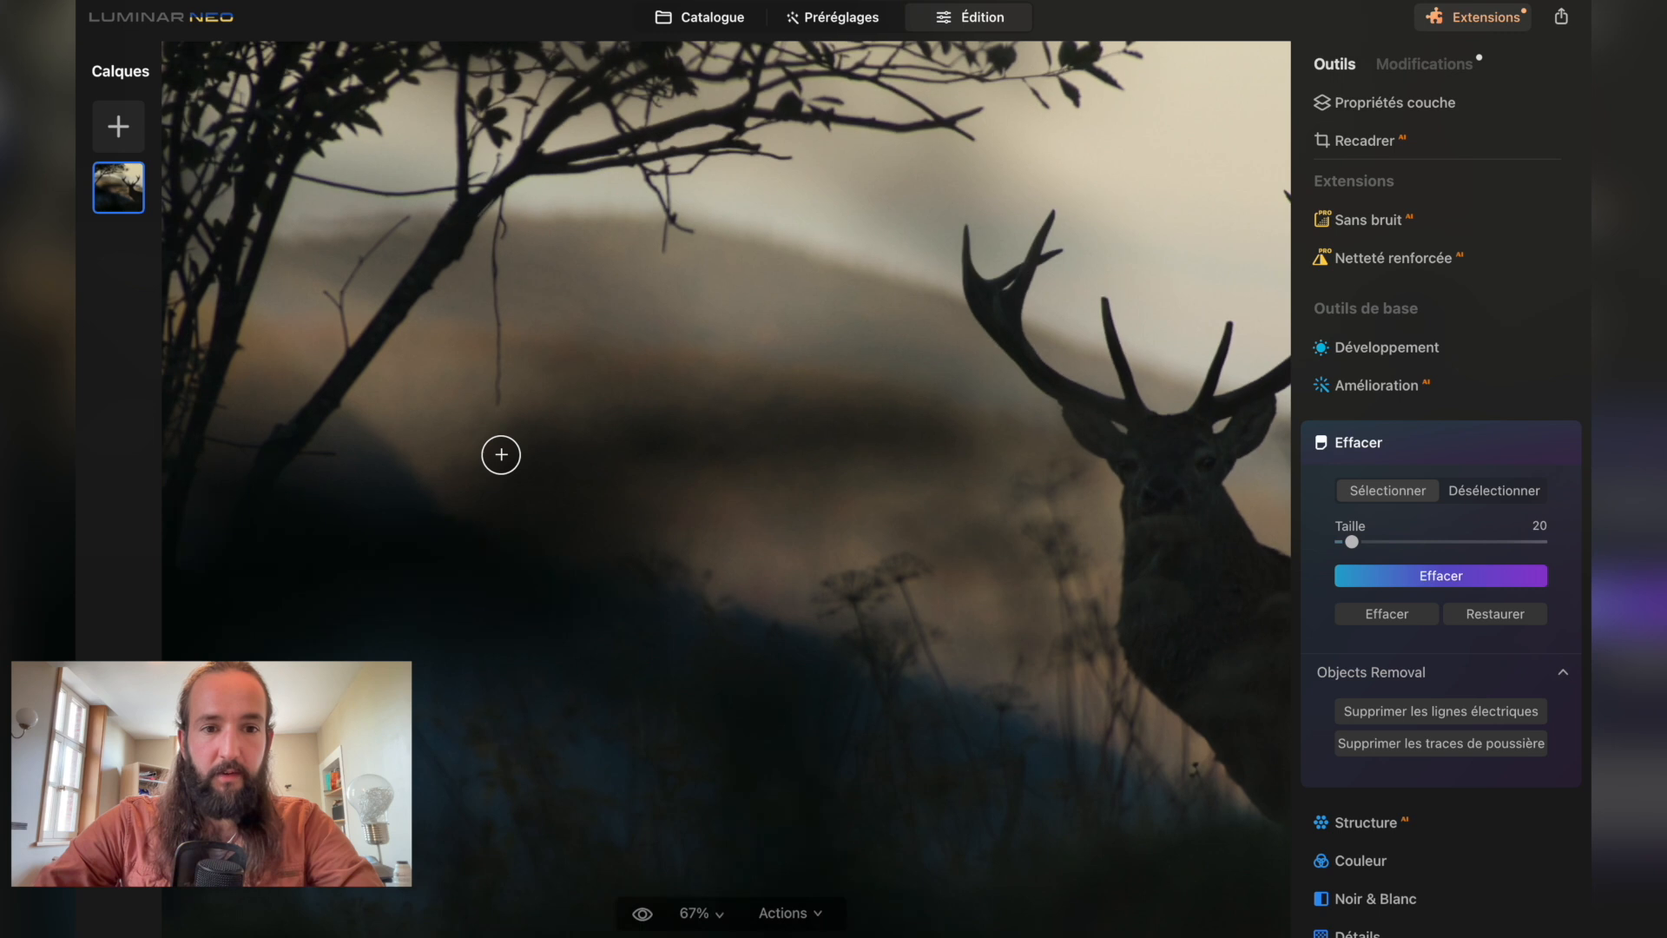
scroll(501, 455, "up", 3)
left_click_drag(1352, 546, 1350, 550)
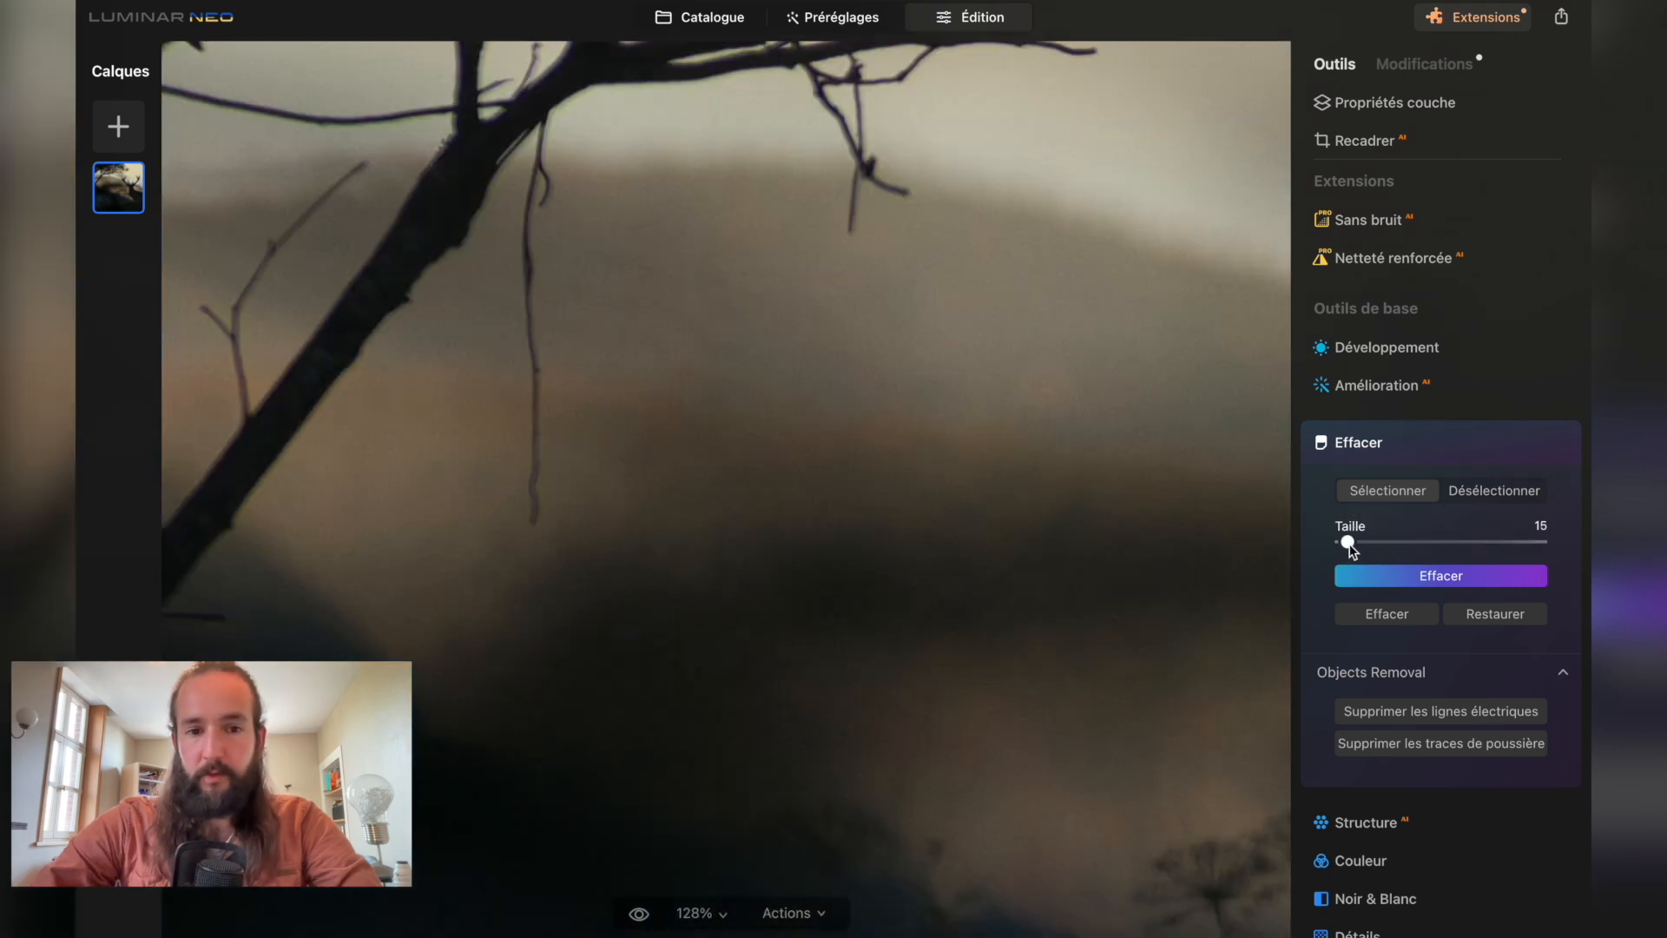
scroll(537, 507, "up", 1)
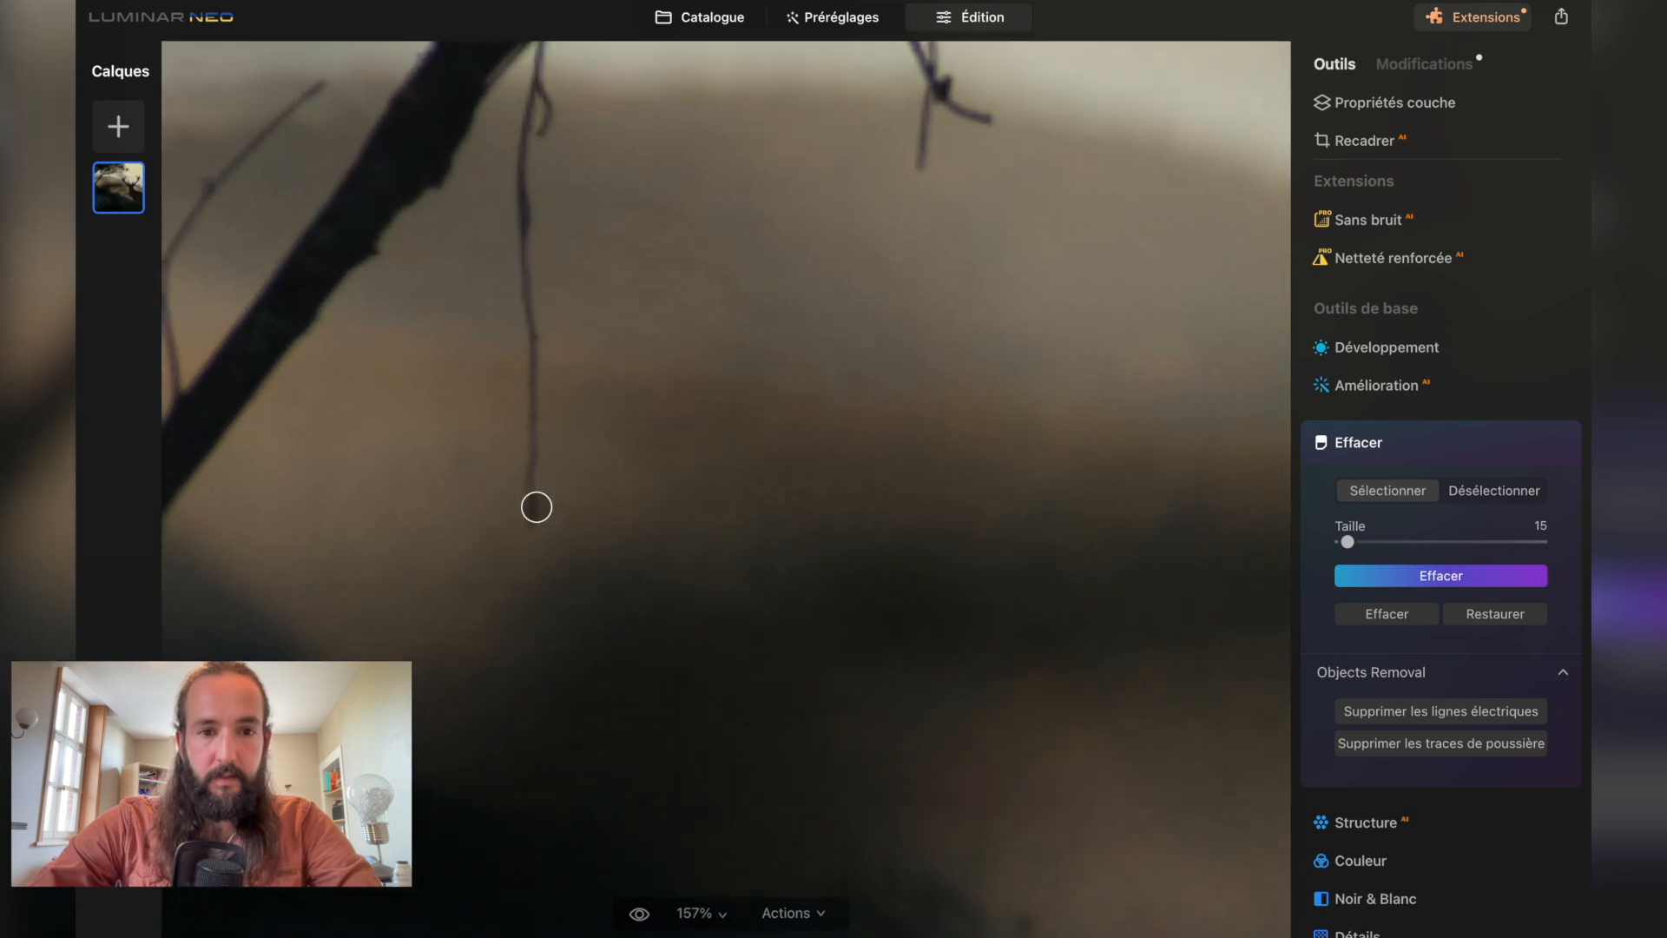
left_click_drag(529, 524, 521, 96)
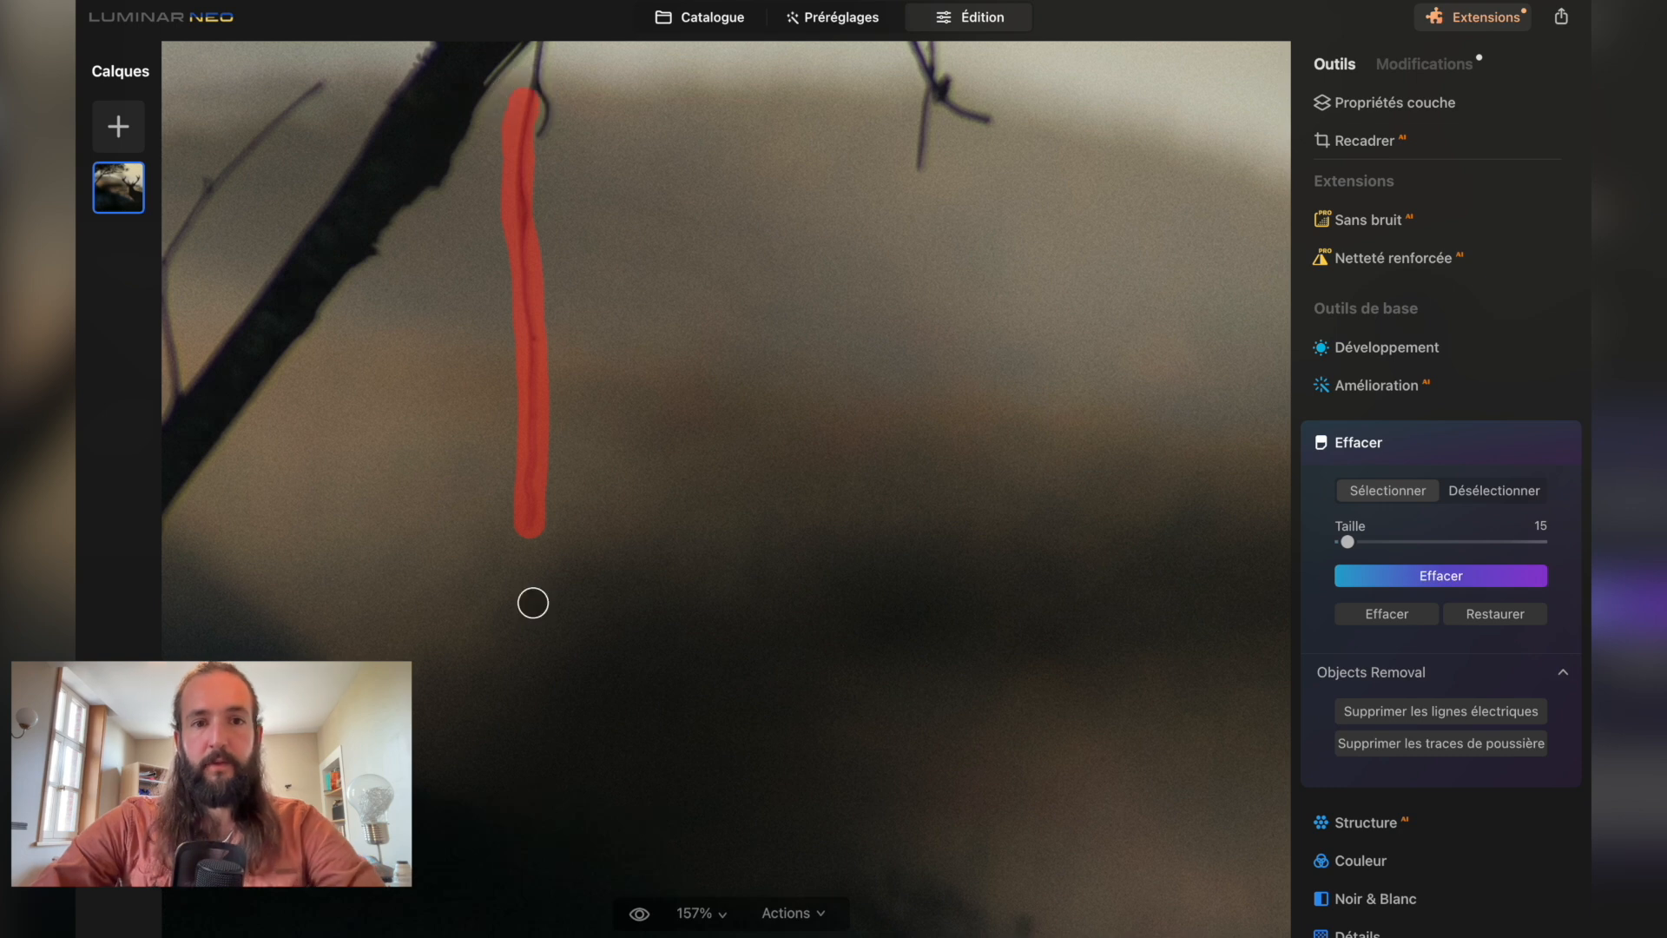
scroll(886, 480, "up", 3)
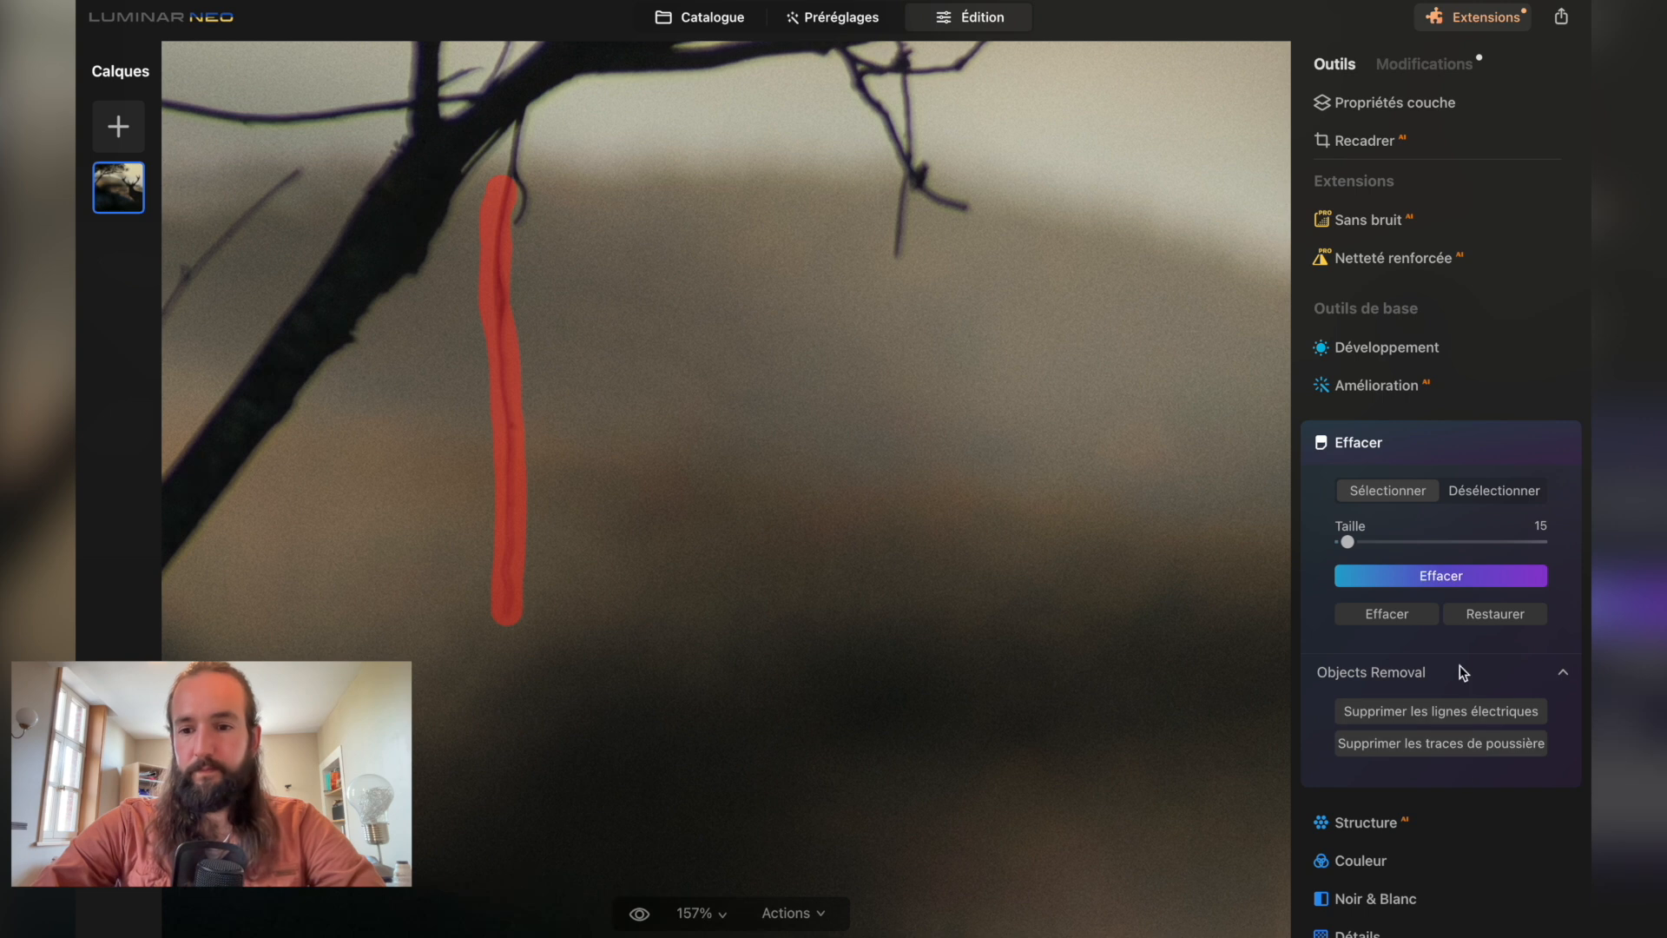
left_click(1450, 582)
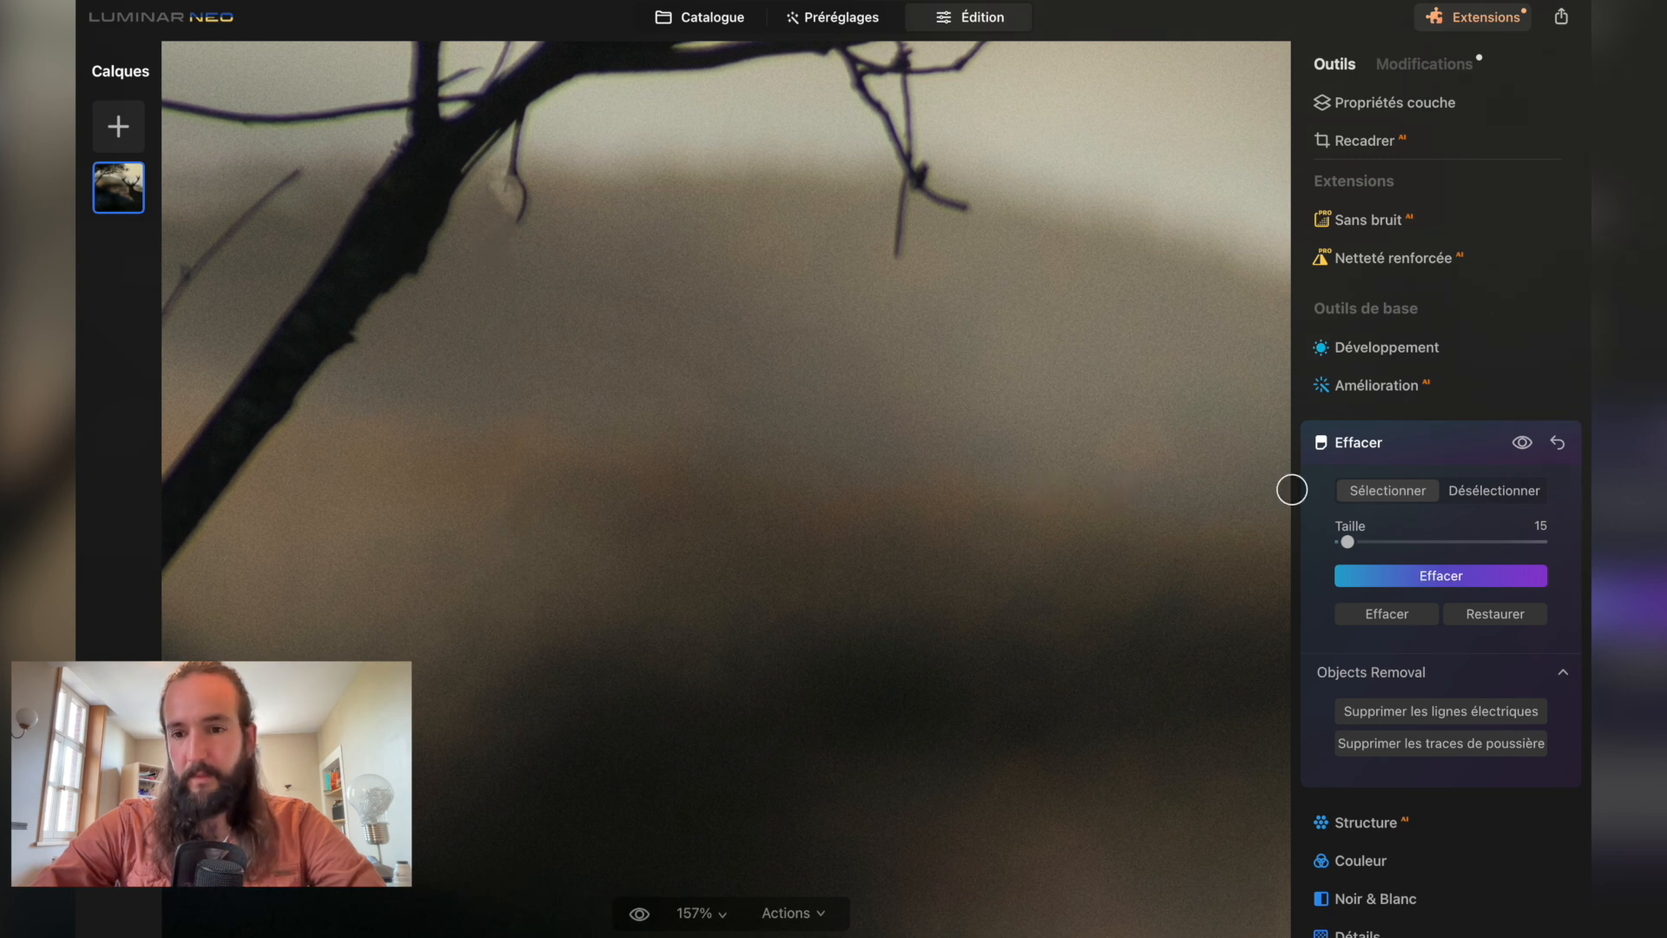
Erase the pale smudge left beside the small curled twig under the branch and check the whole photo.
left_click_drag(482, 184, 501, 194)
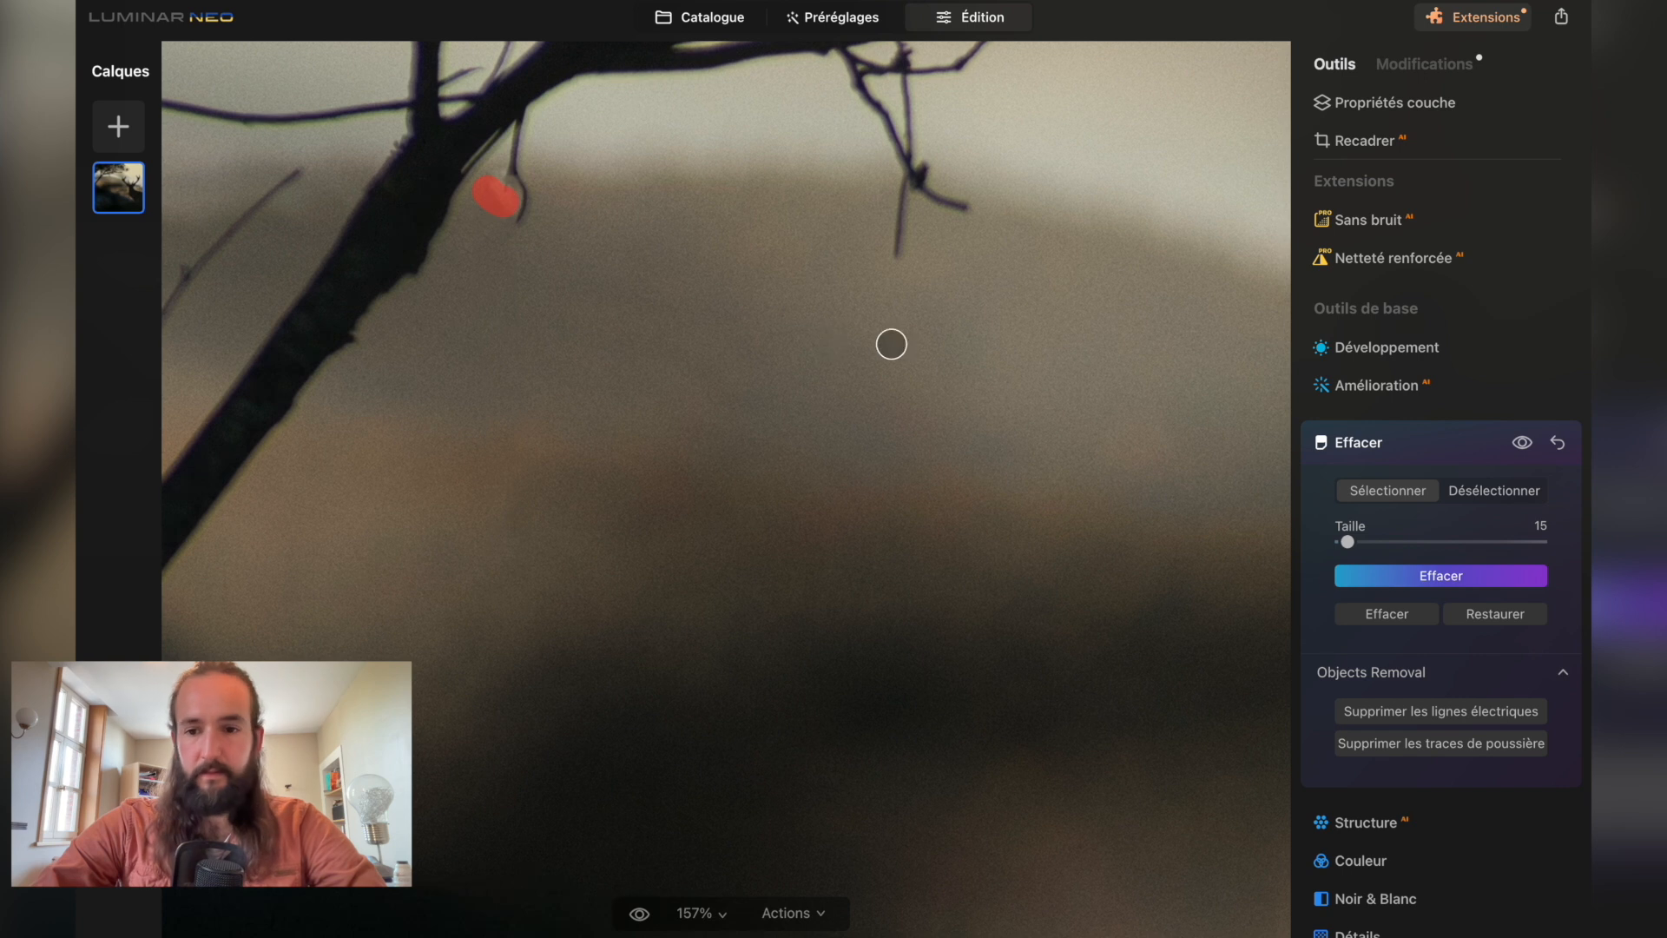
left_click(1450, 580)
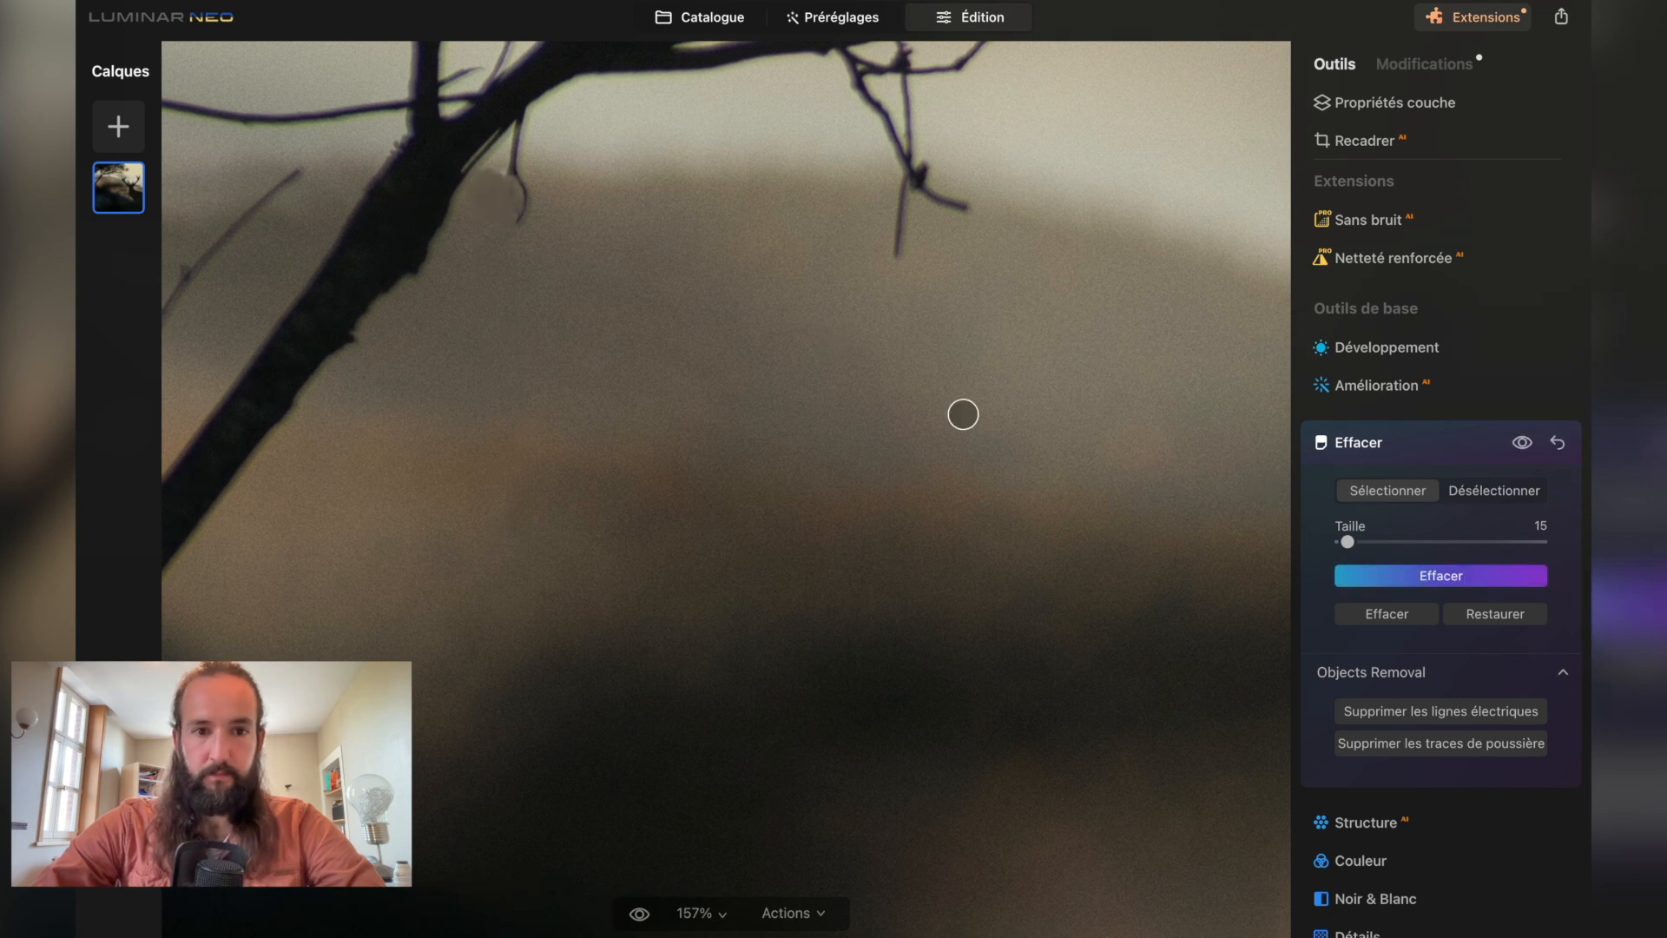
scroll(781, 319, "down", 3)
scroll(781, 319, "down", 2)
scroll(781, 319, "right", 4)
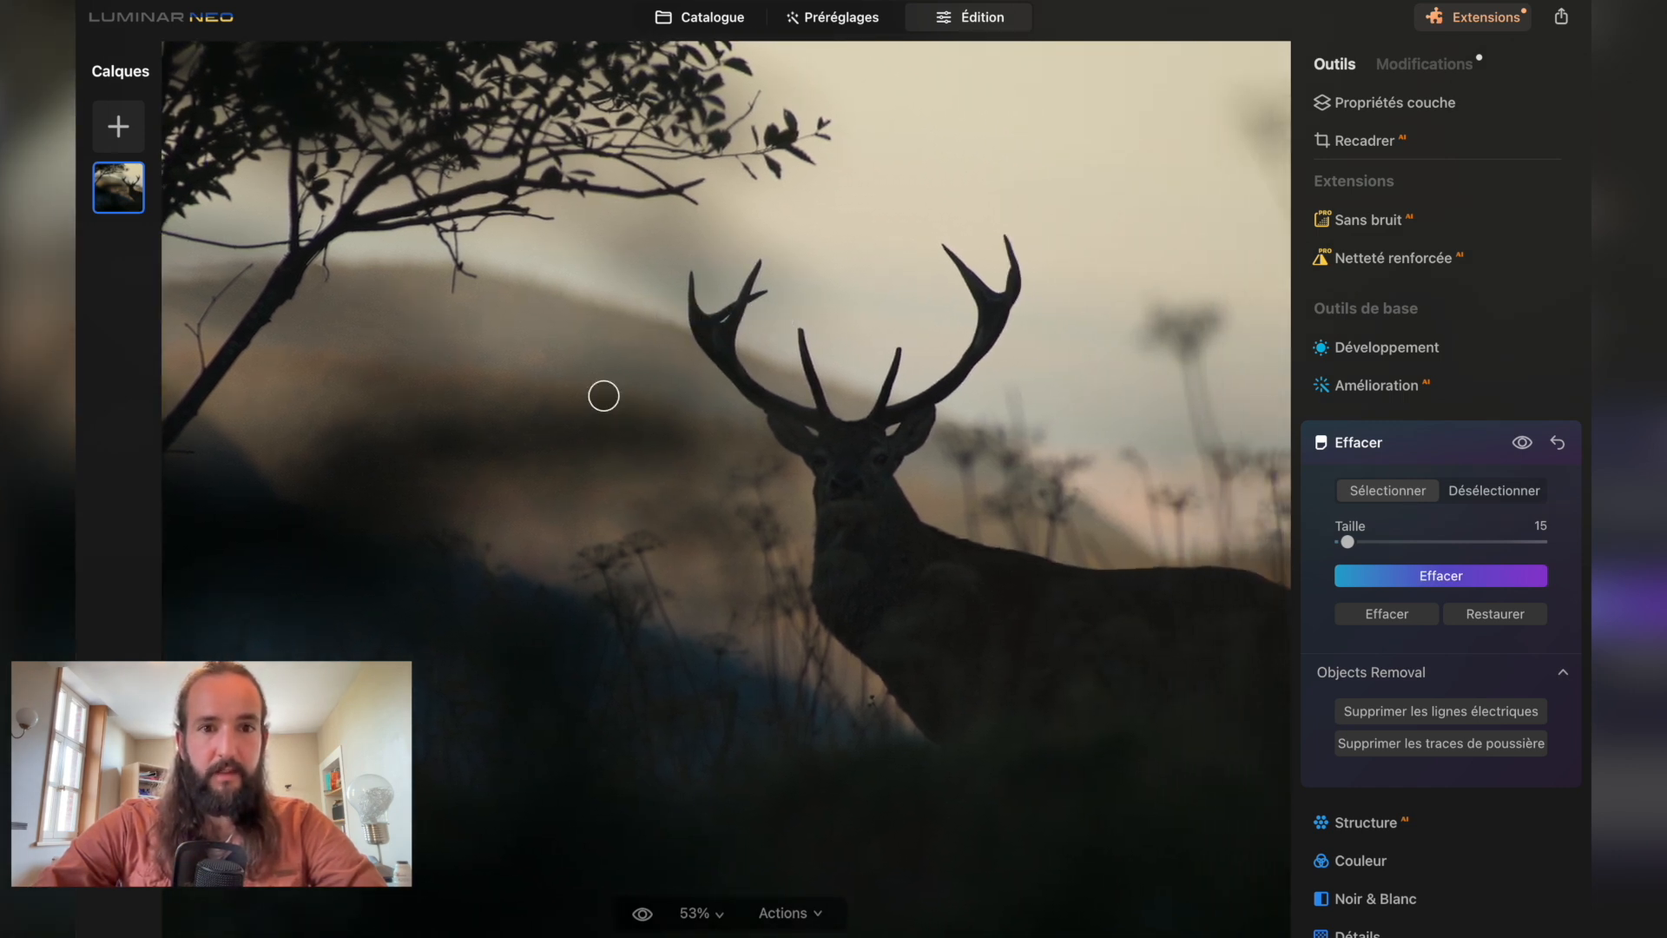
key("super+0")
Set the Accent AI amount to 65 in Amélioration and check the deer up close.
left_click(1376, 385)
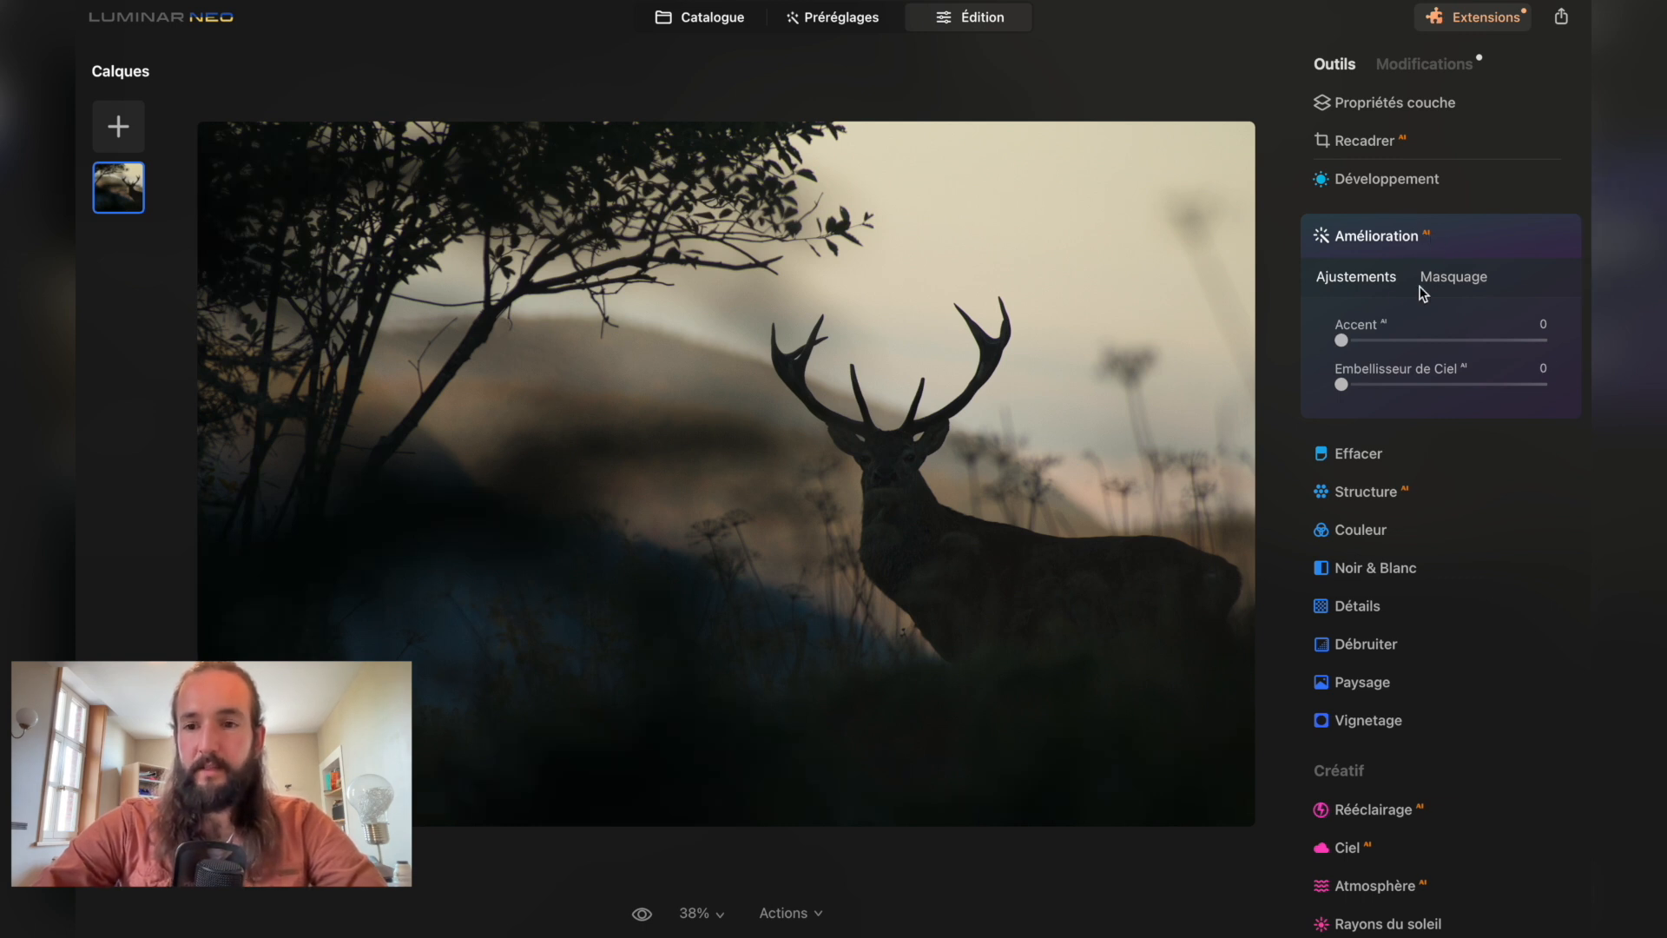
left_click_drag(1348, 342, 1475, 341)
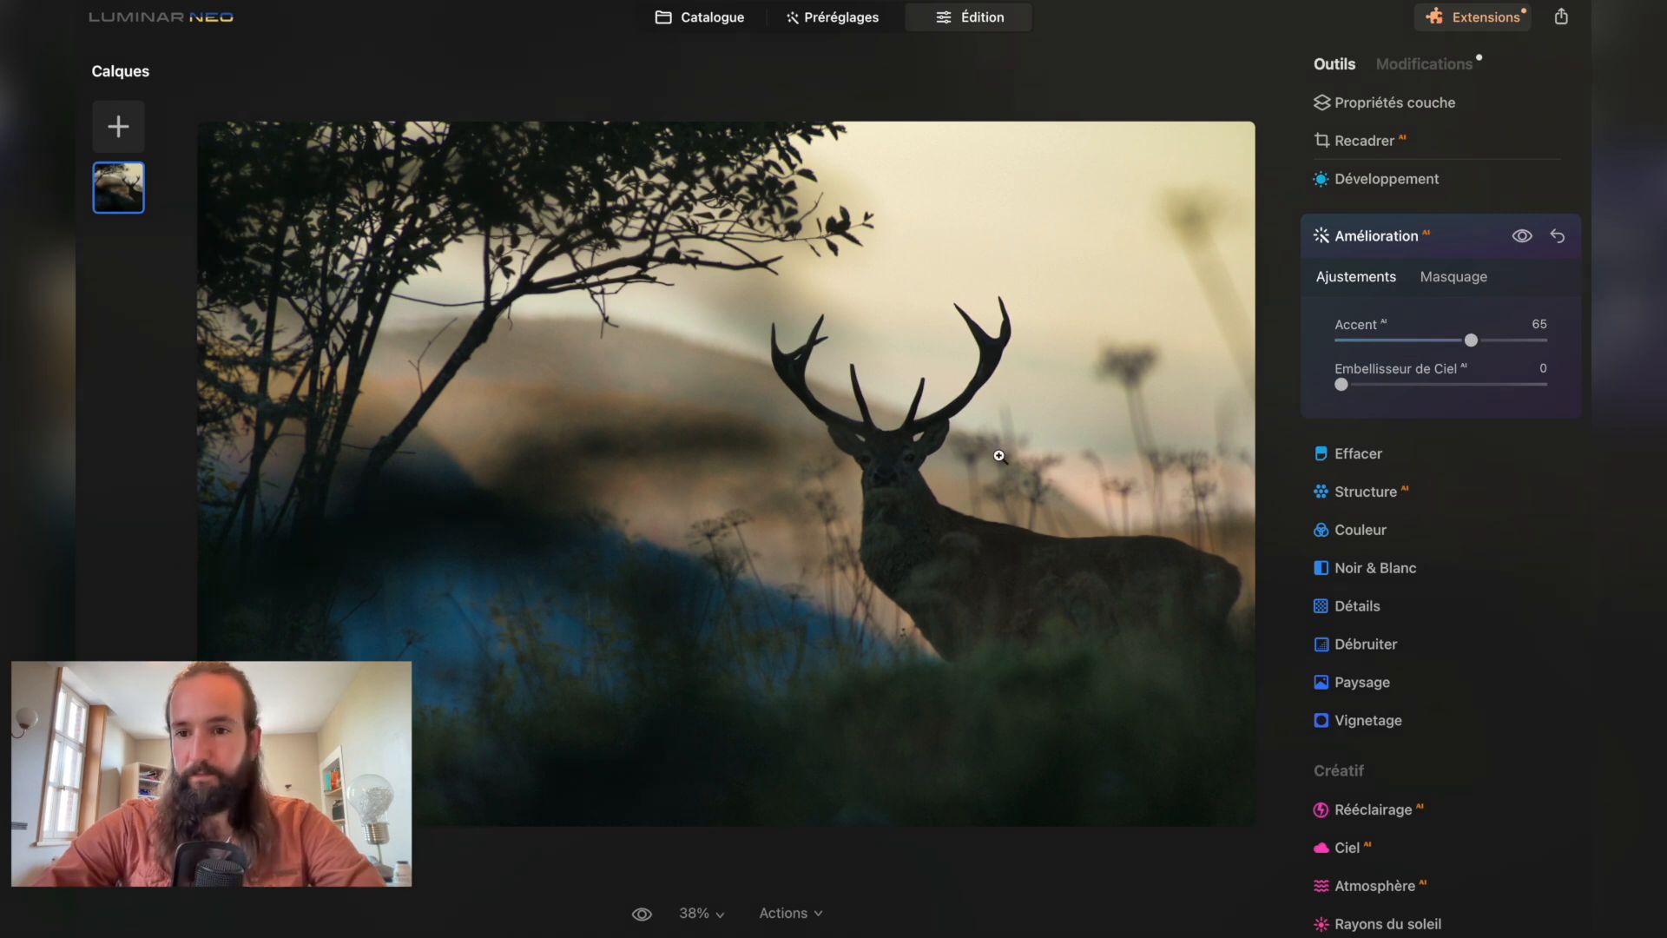
left_click(891, 537)
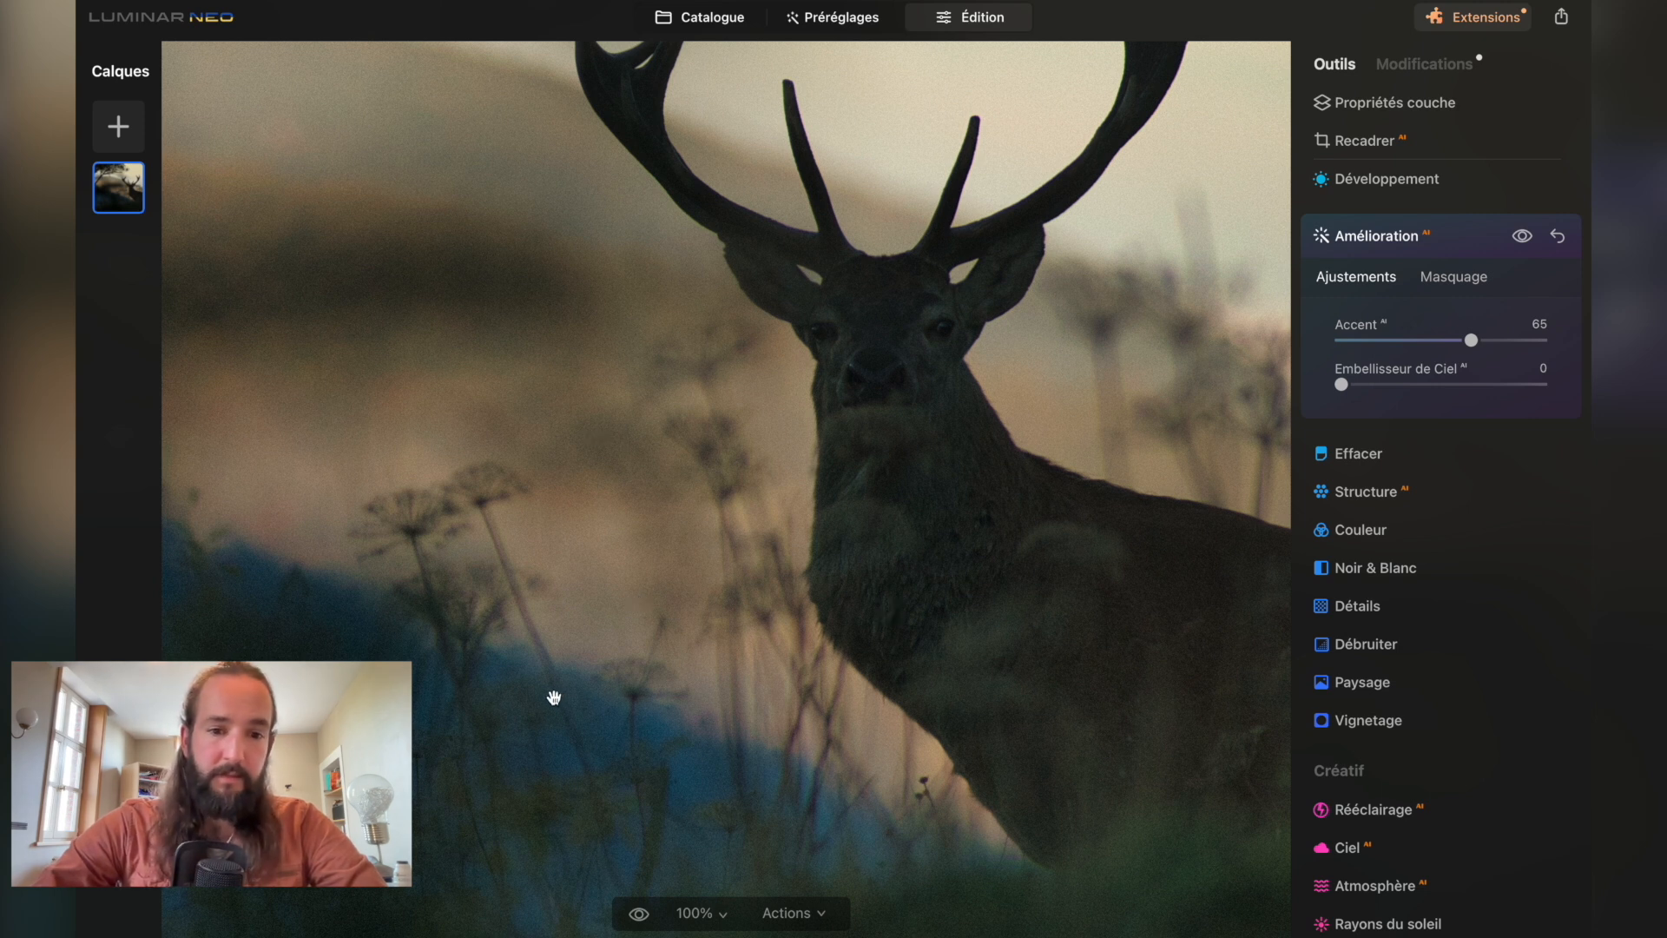
left_click(930, 553)
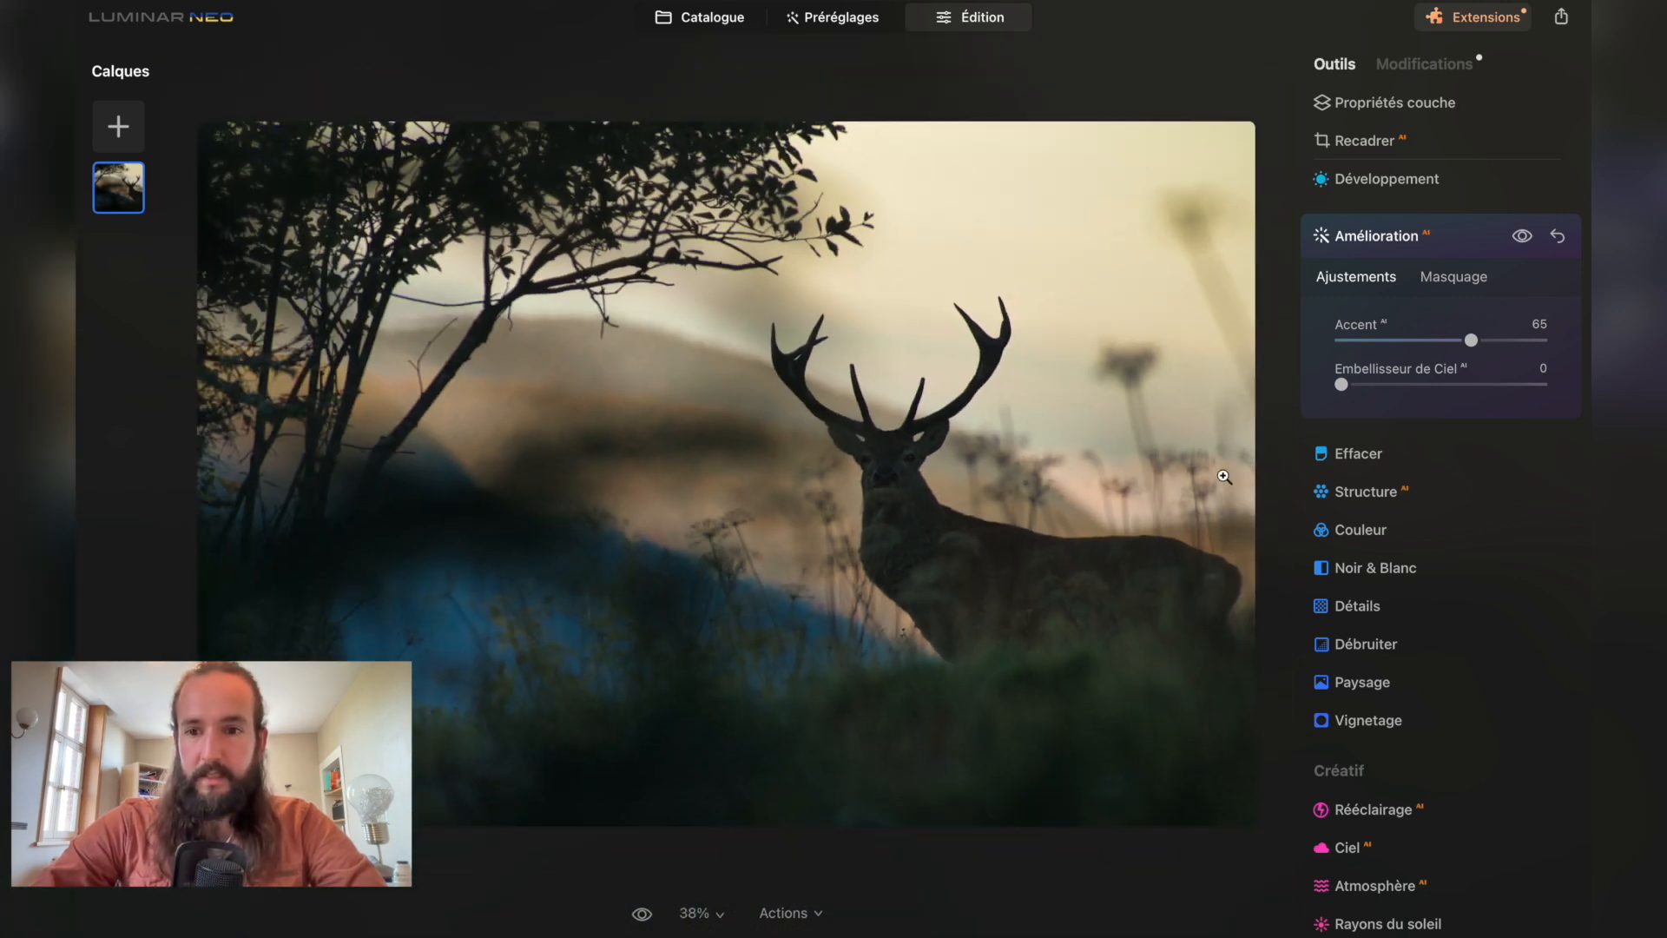
Relight the photo with Rééclairage, setting both Luminosité proche and Luminosité lointaine to 65.
left_click(1398, 237)
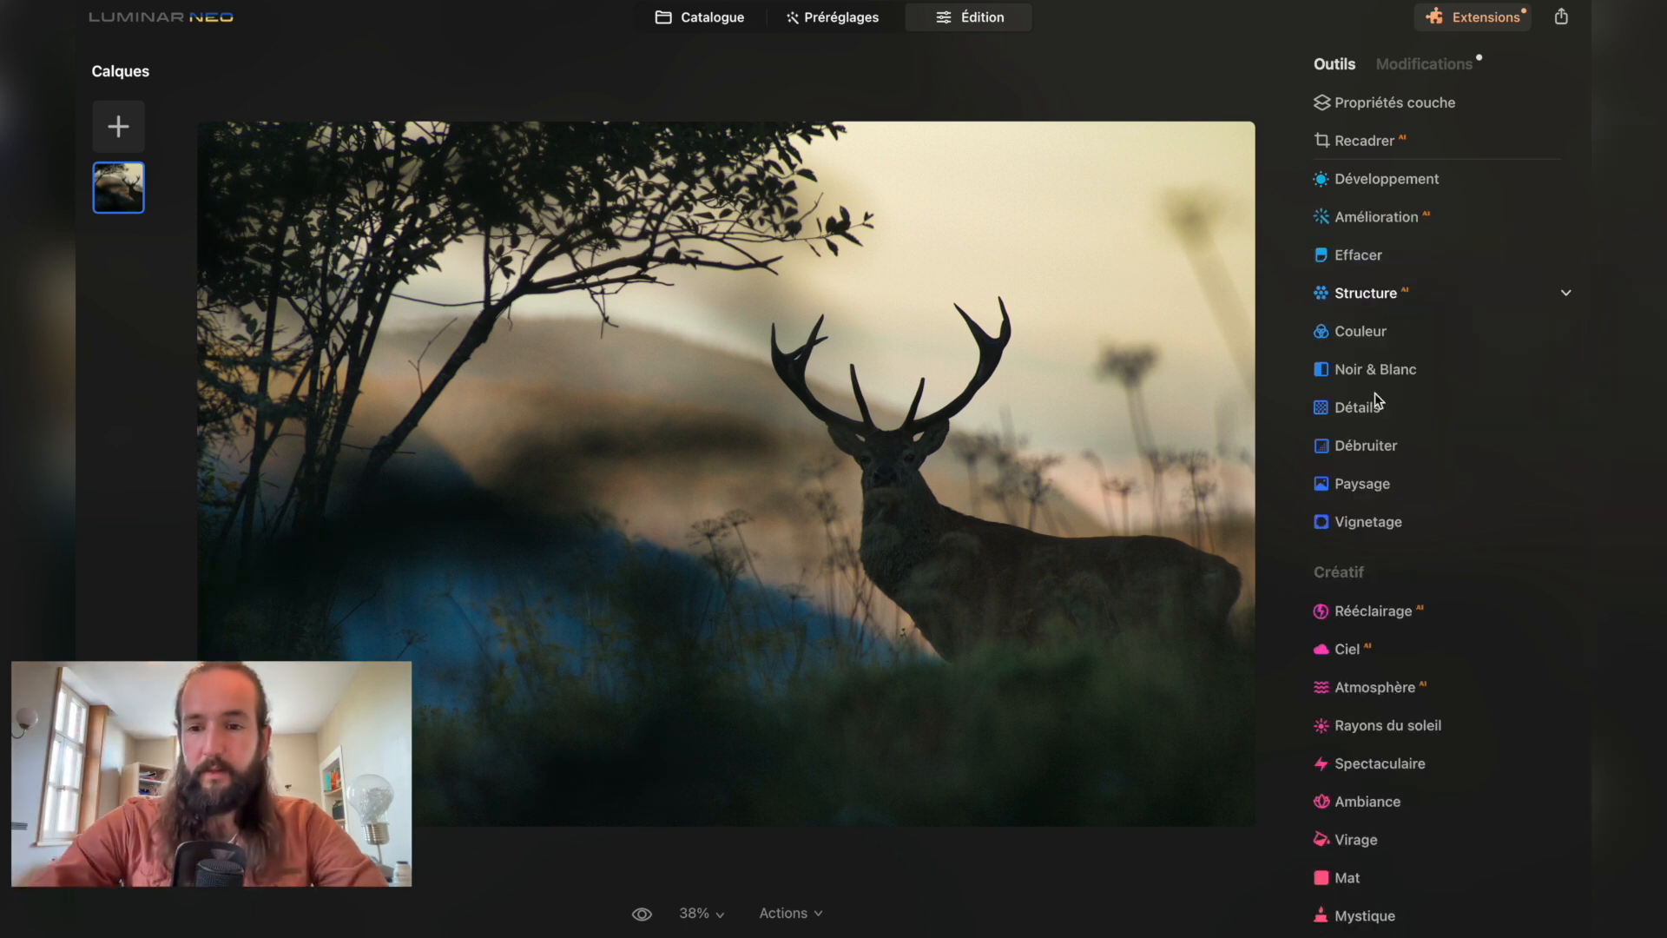
left_click(1388, 611)
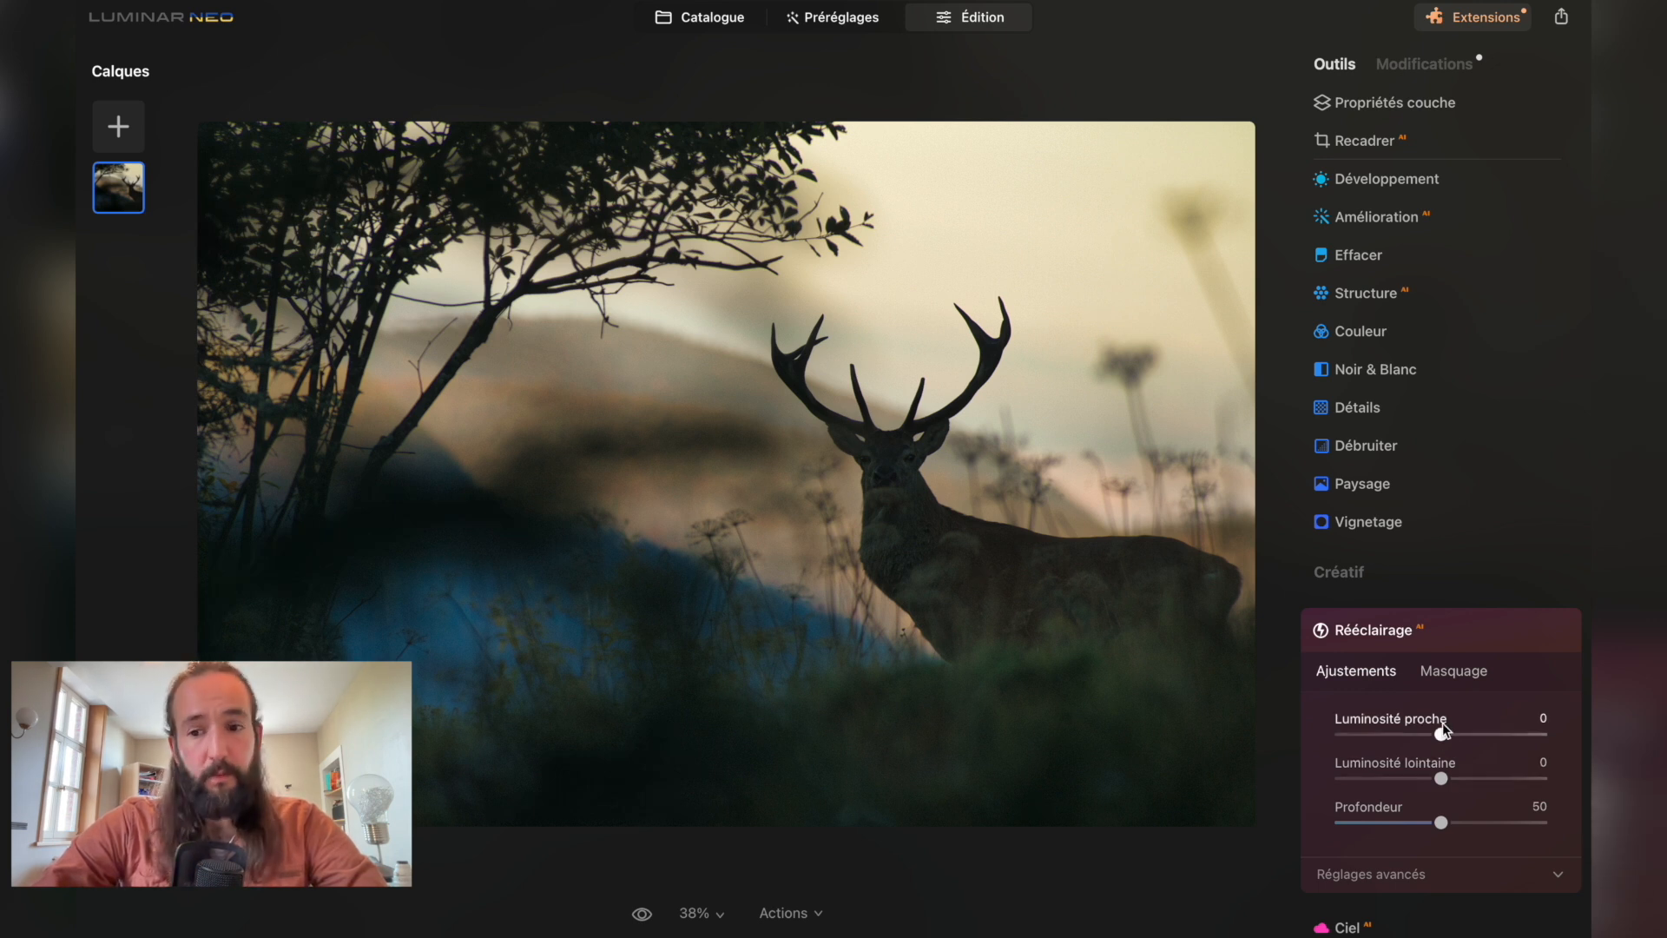
left_click_drag(1441, 733, 1530, 737)
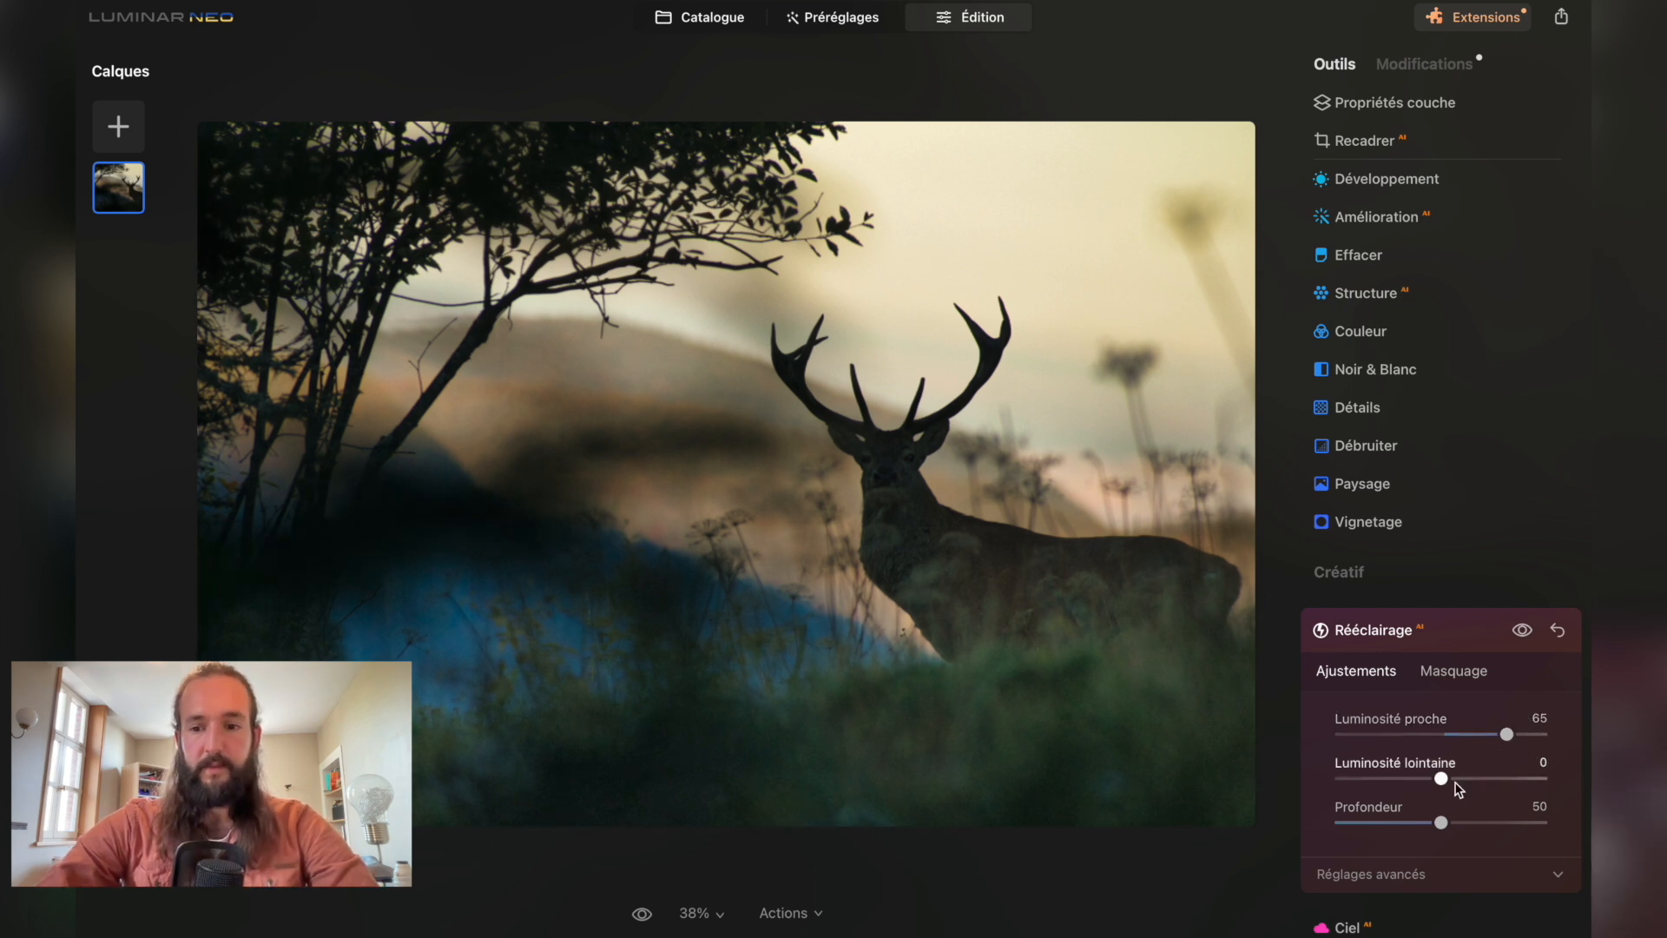
left_click_drag(1444, 778, 1516, 789)
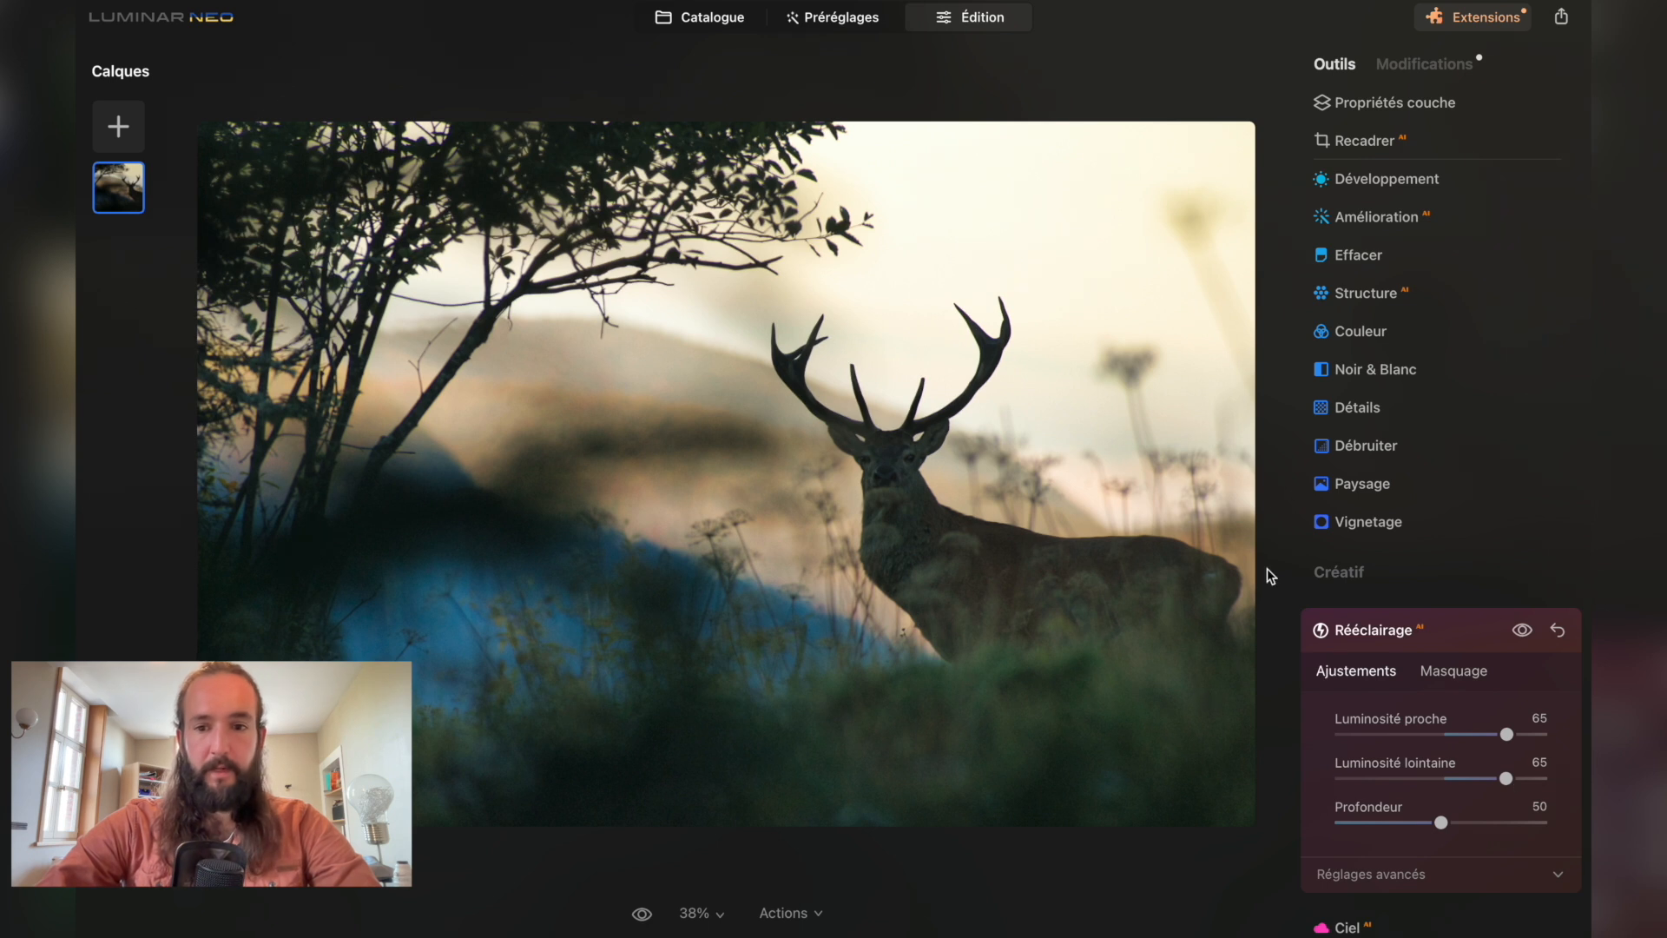
left_click(1411, 614)
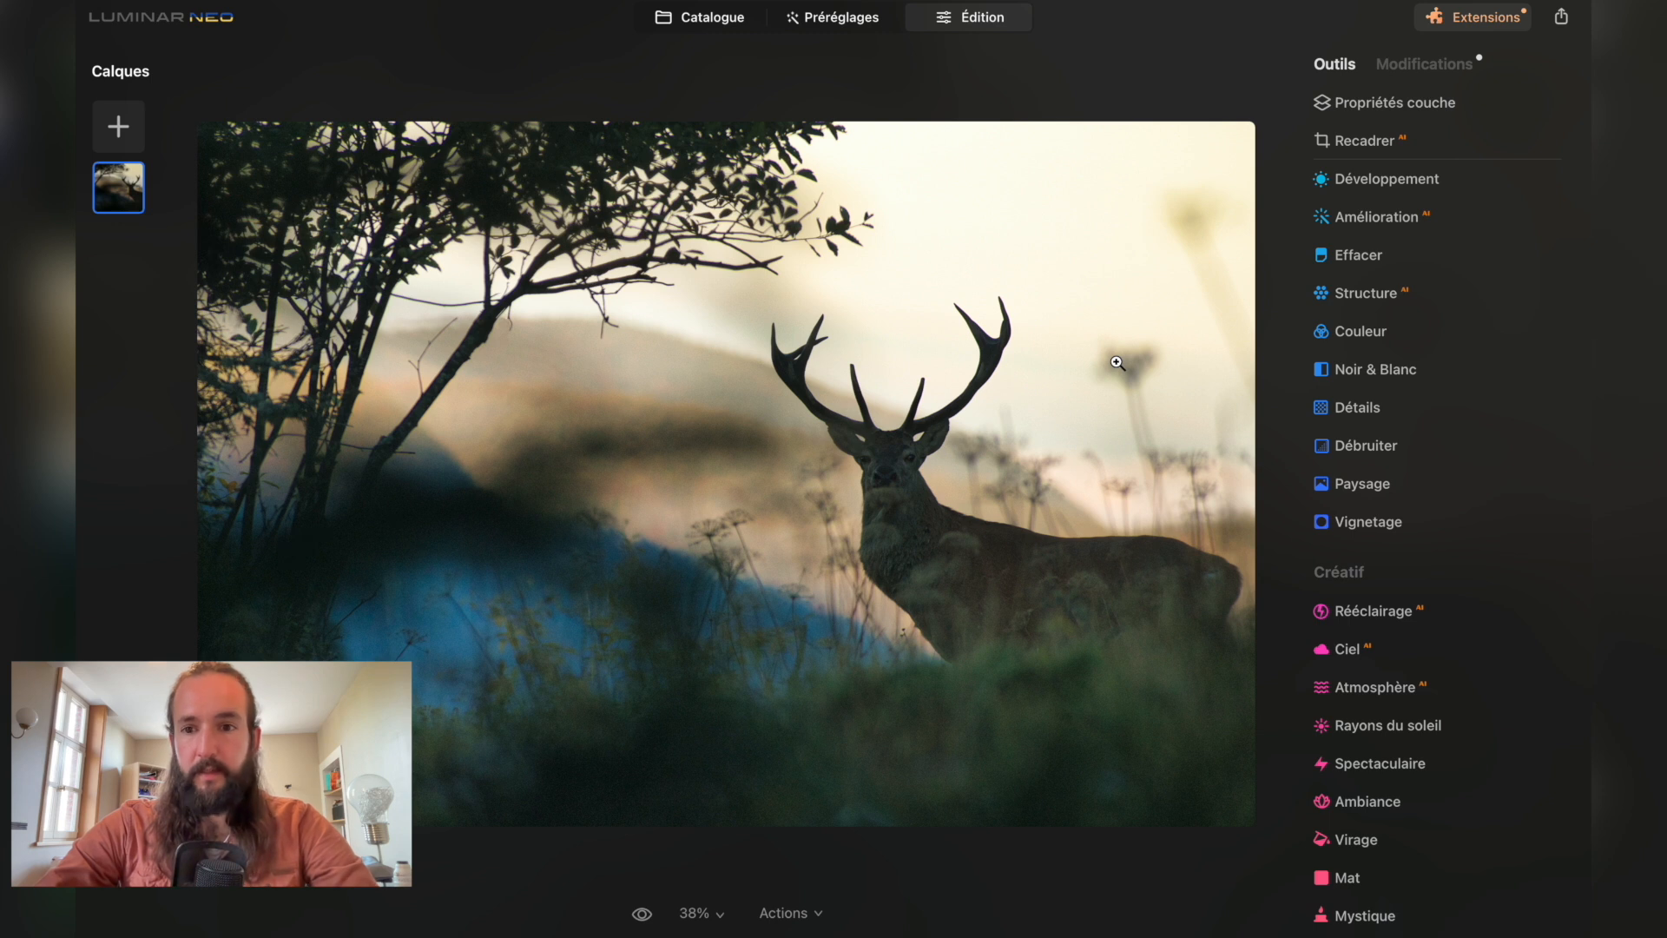
Set the HSL saturation of Orange to 25 and Jaune to 25 in the Couleur tool.
left_click(1373, 338)
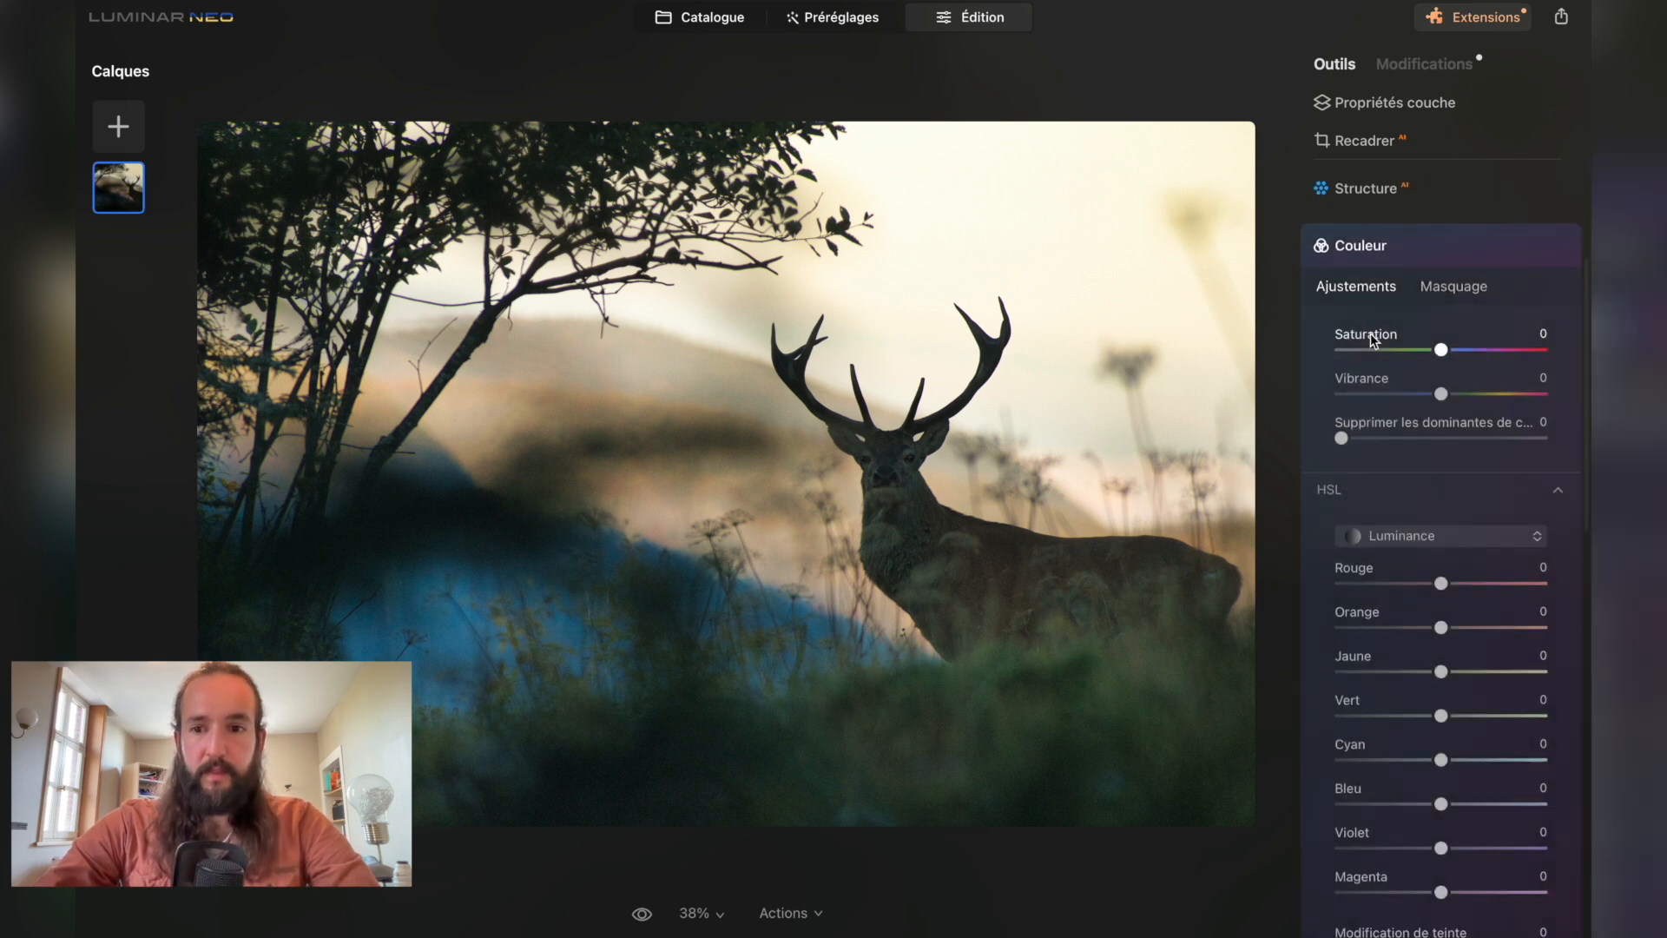
left_click(1377, 230)
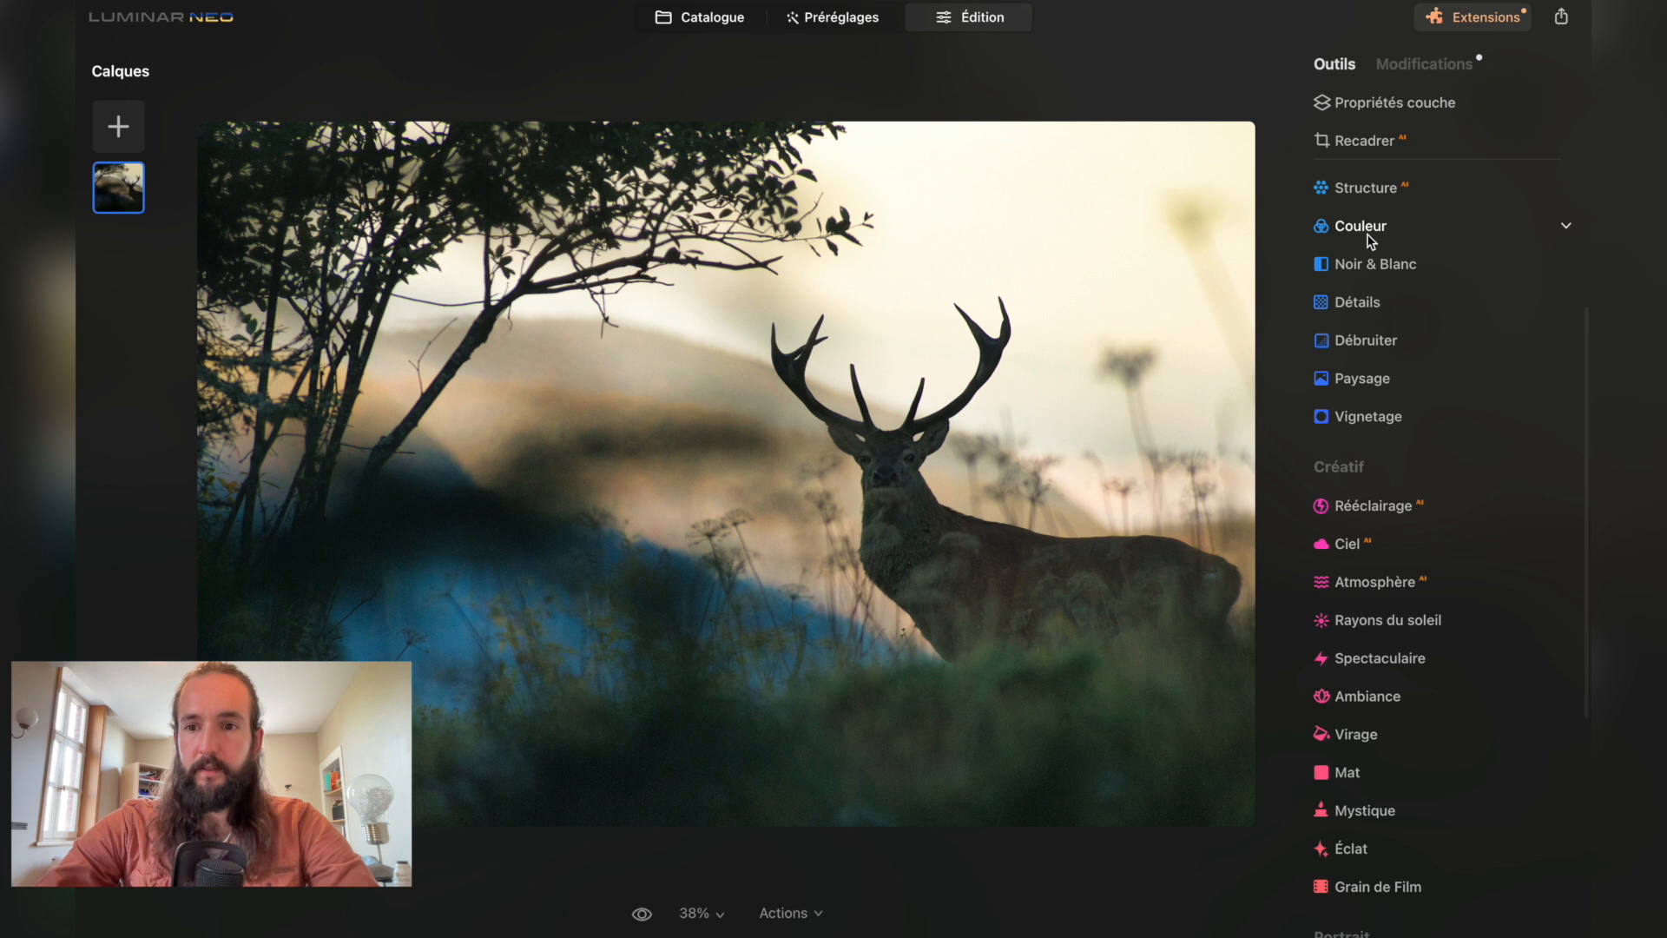
left_click(1368, 233)
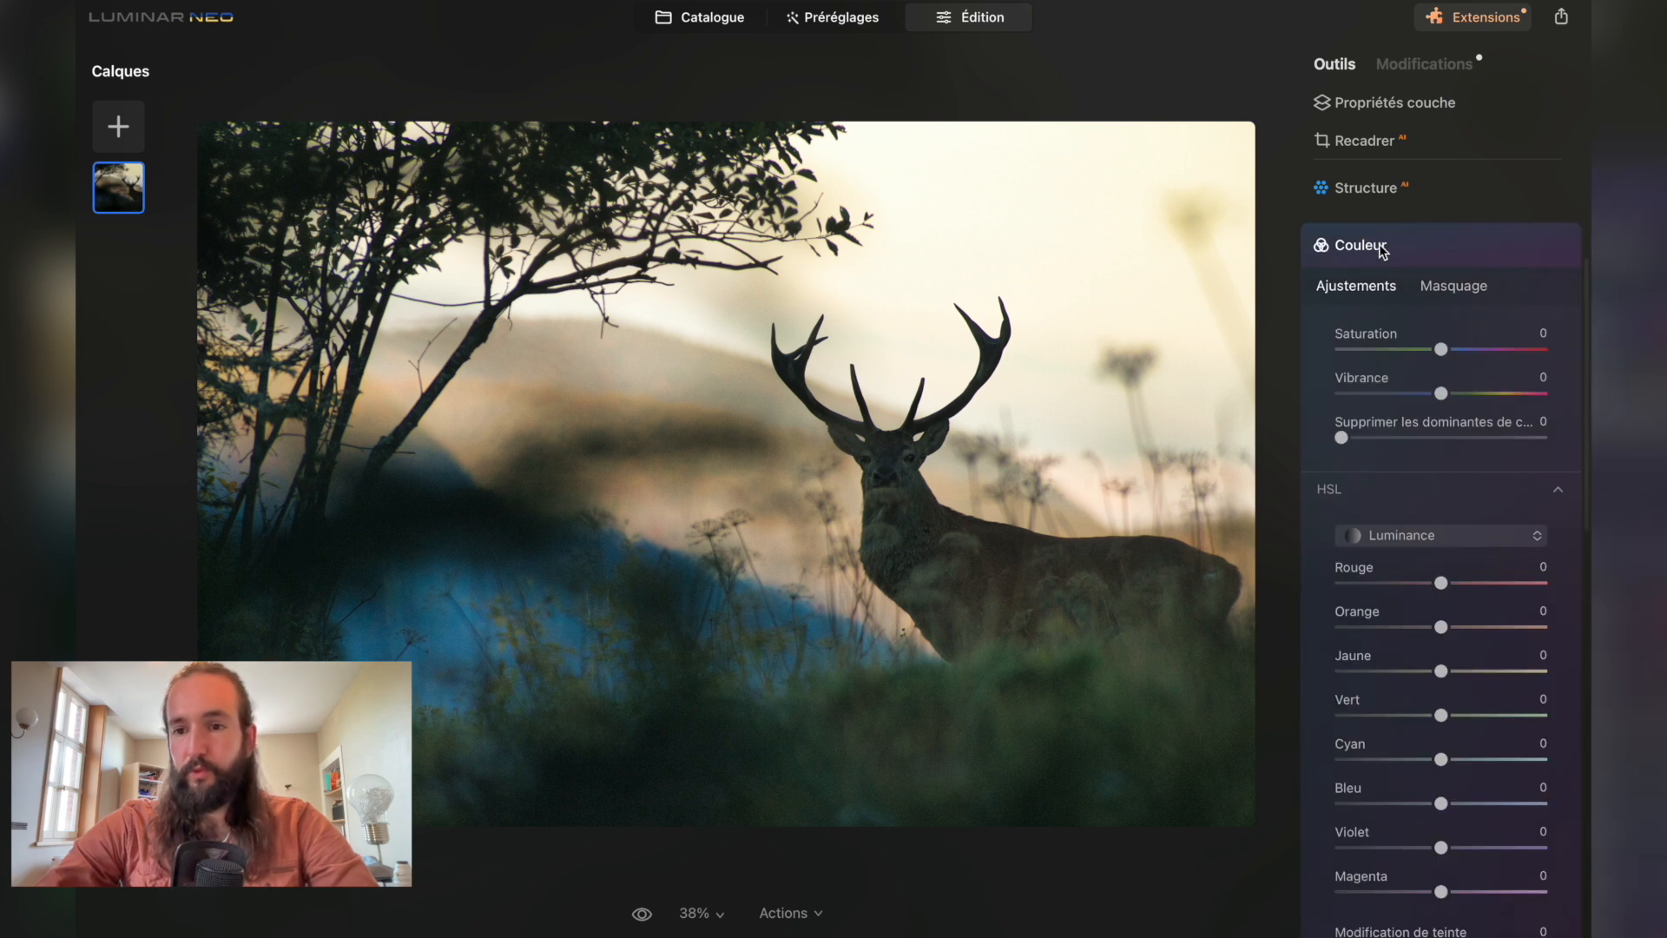
left_click(1426, 479)
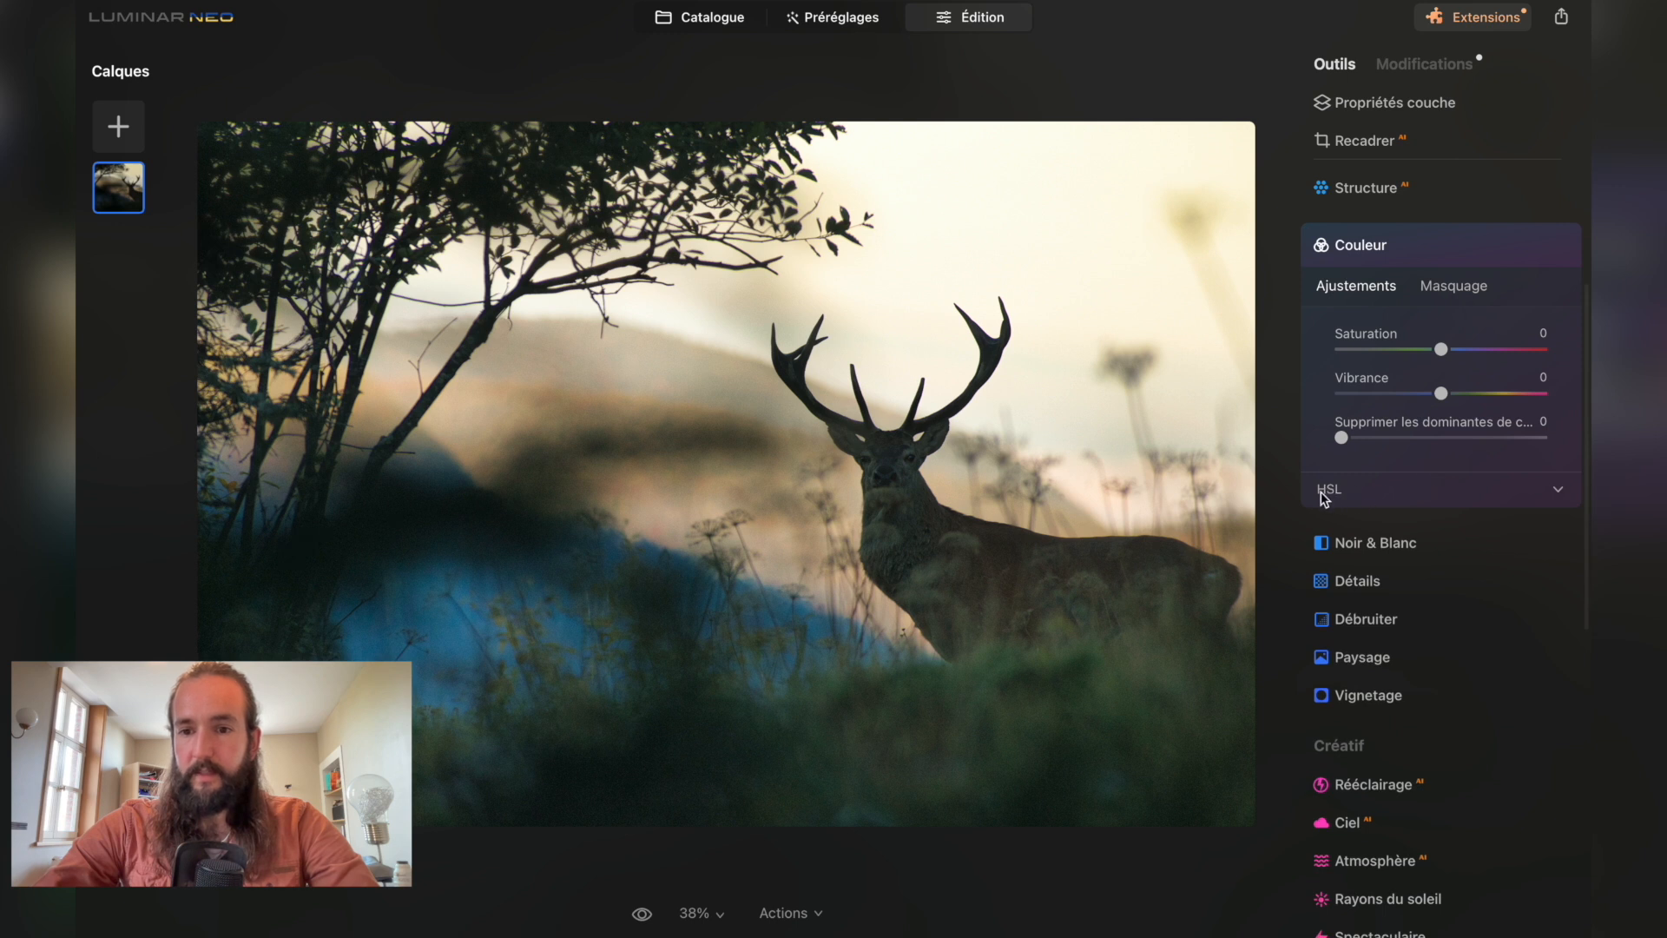
left_click(1557, 491)
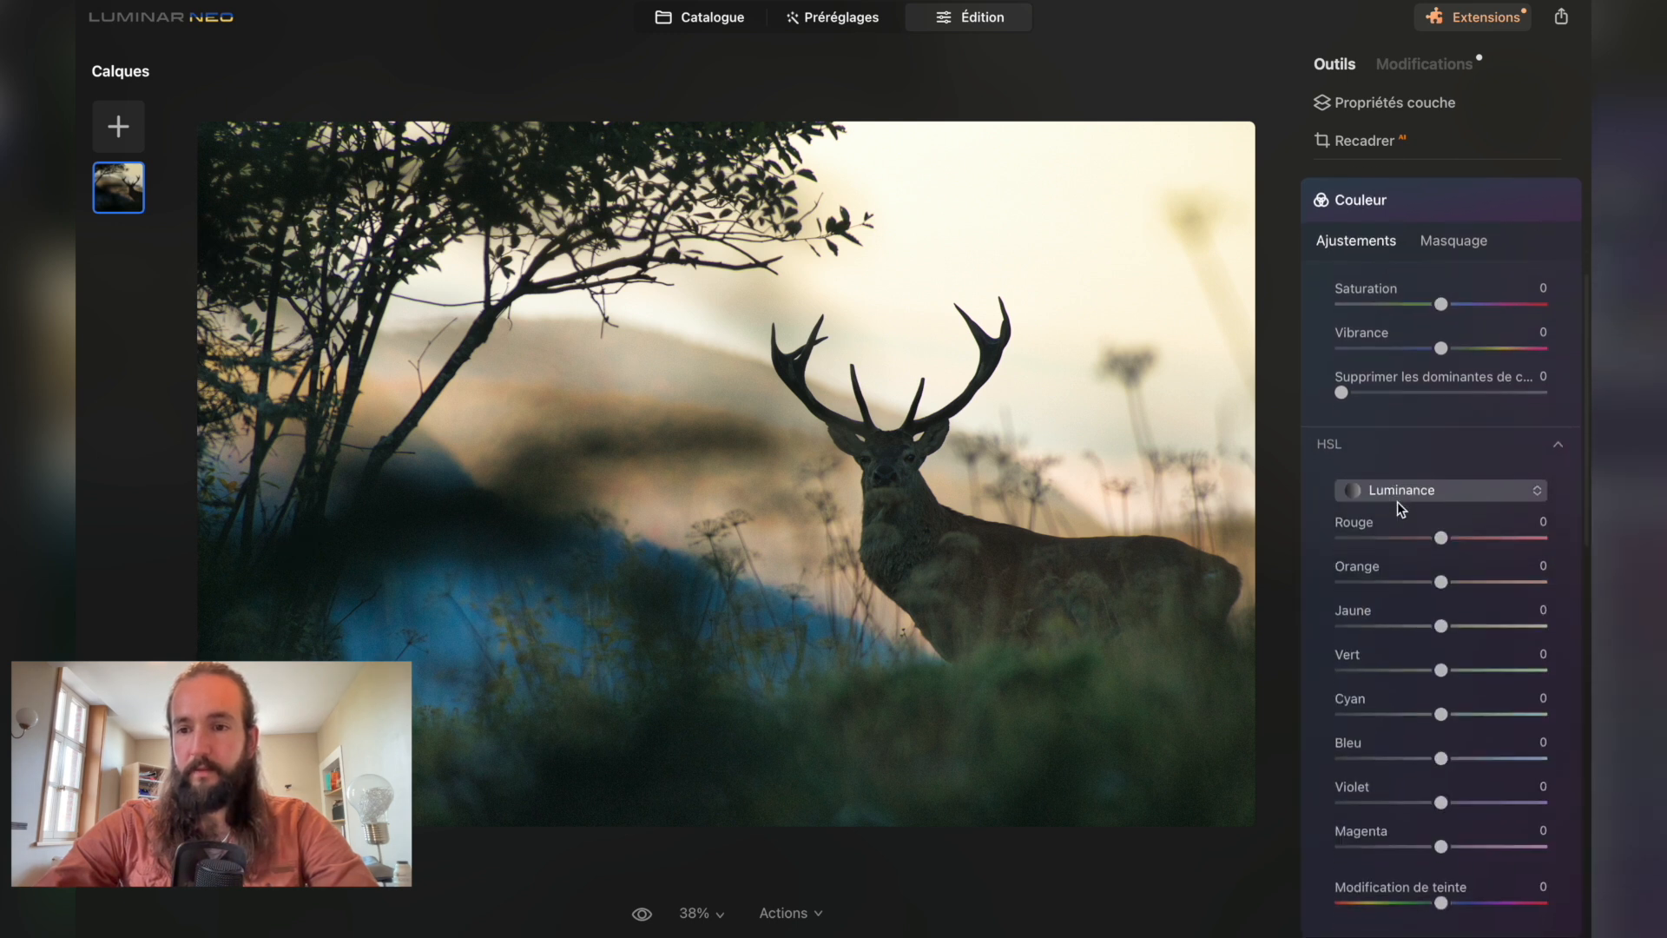
left_click(1425, 321)
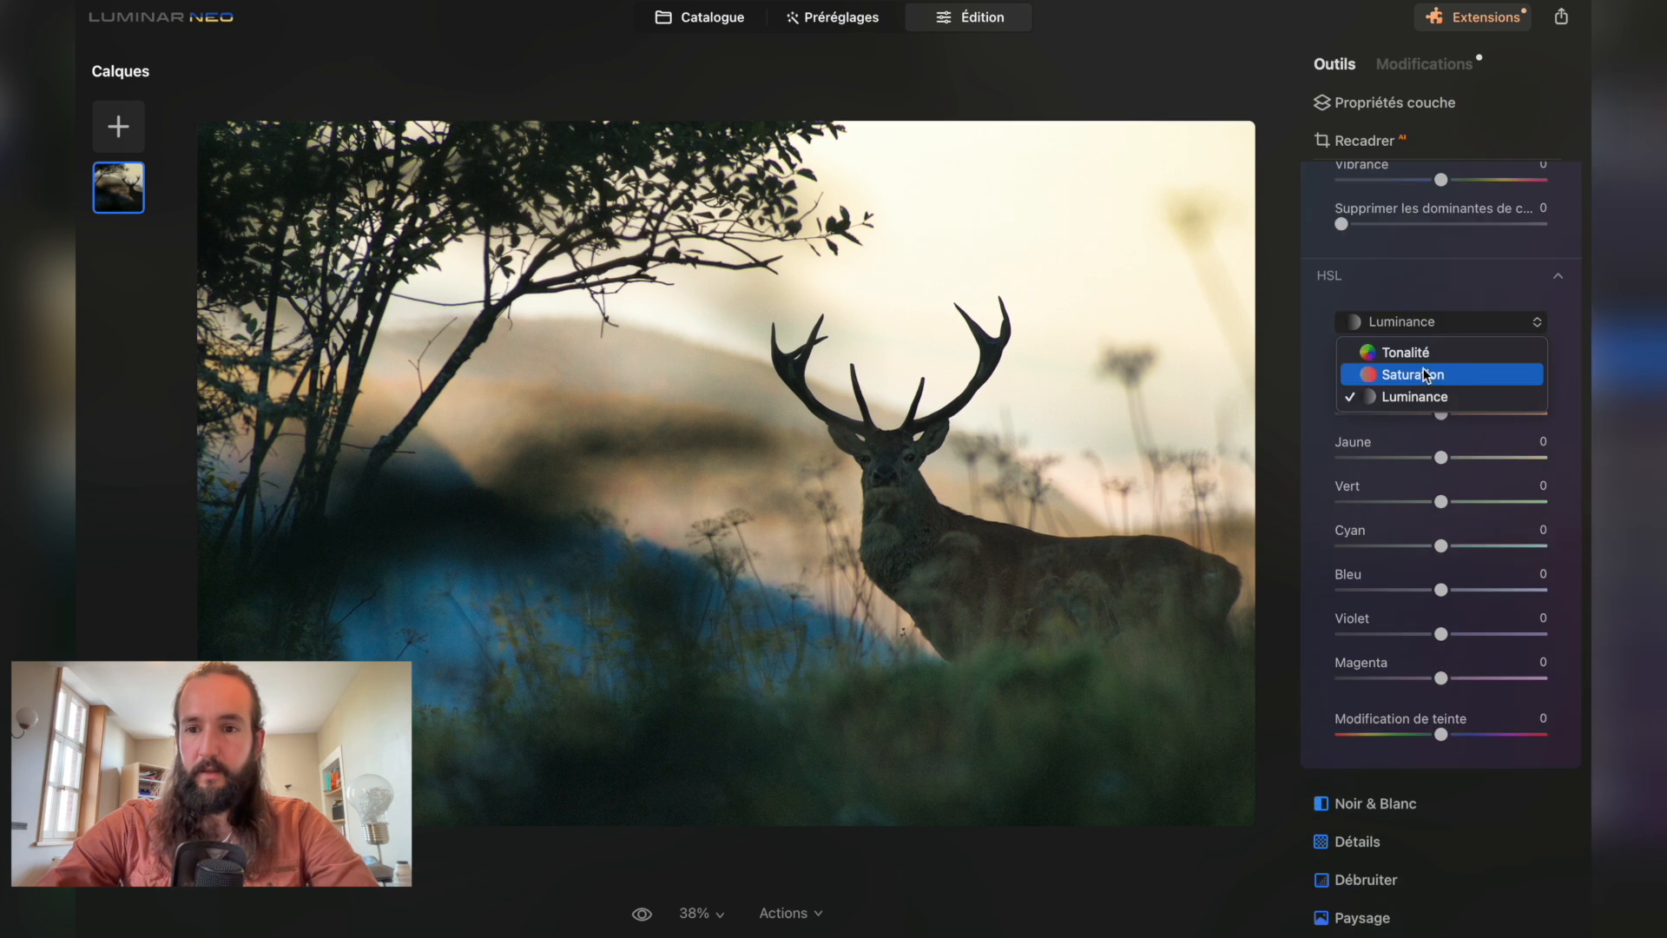
left_click(1426, 376)
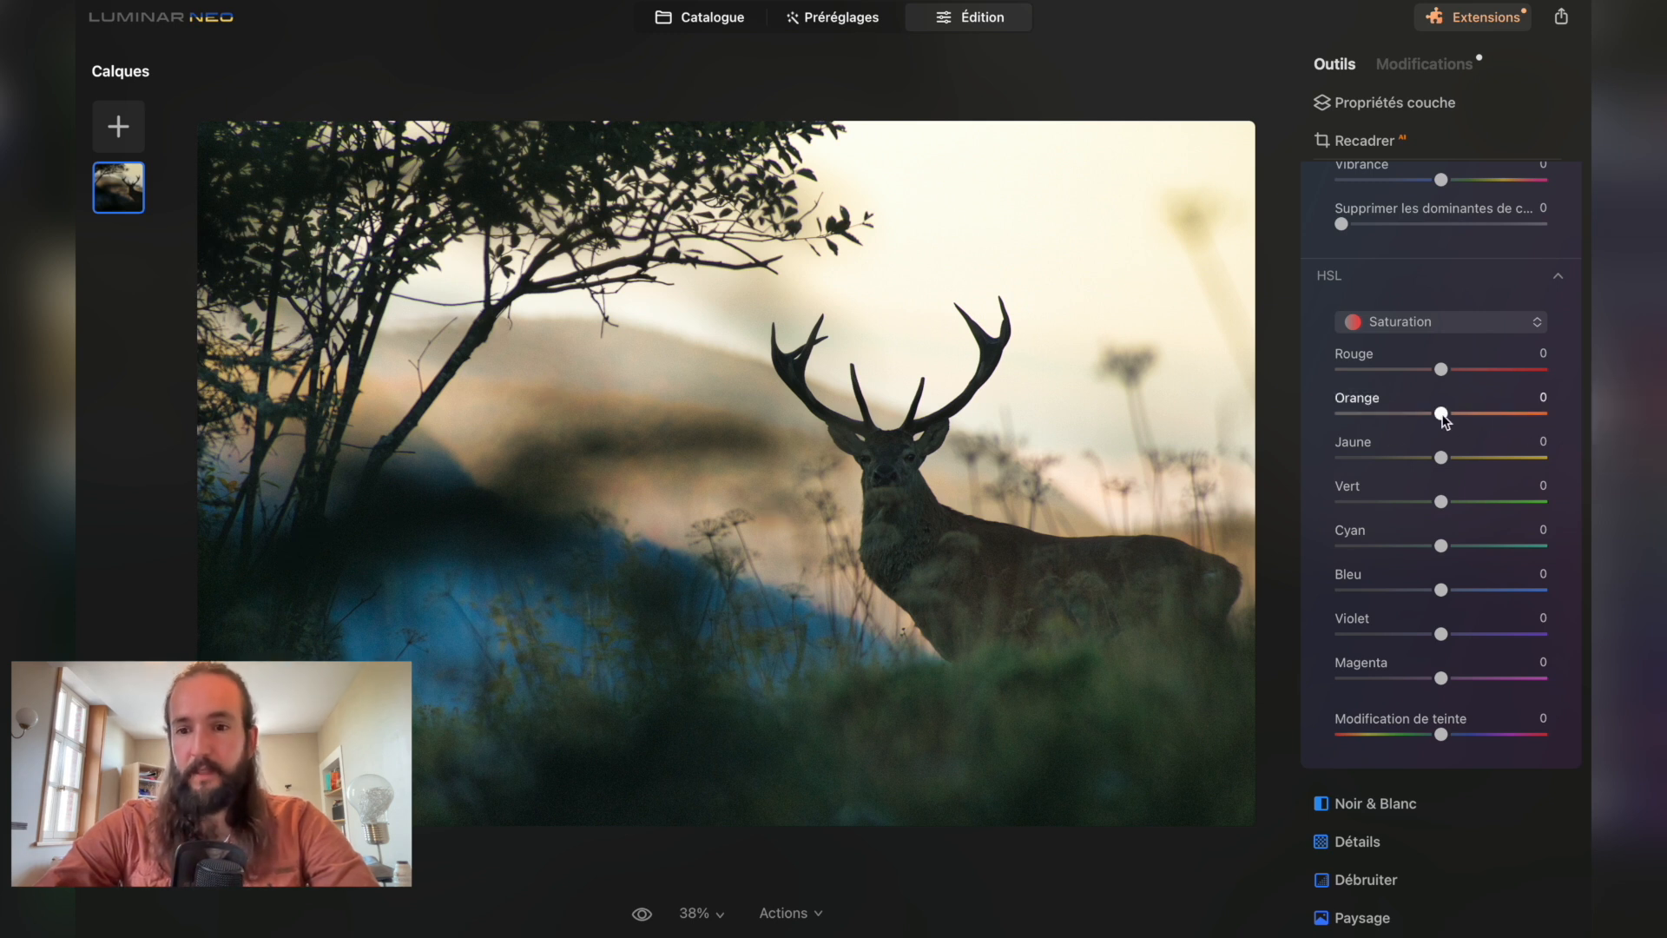
left_click_drag(1442, 567, 1469, 613)
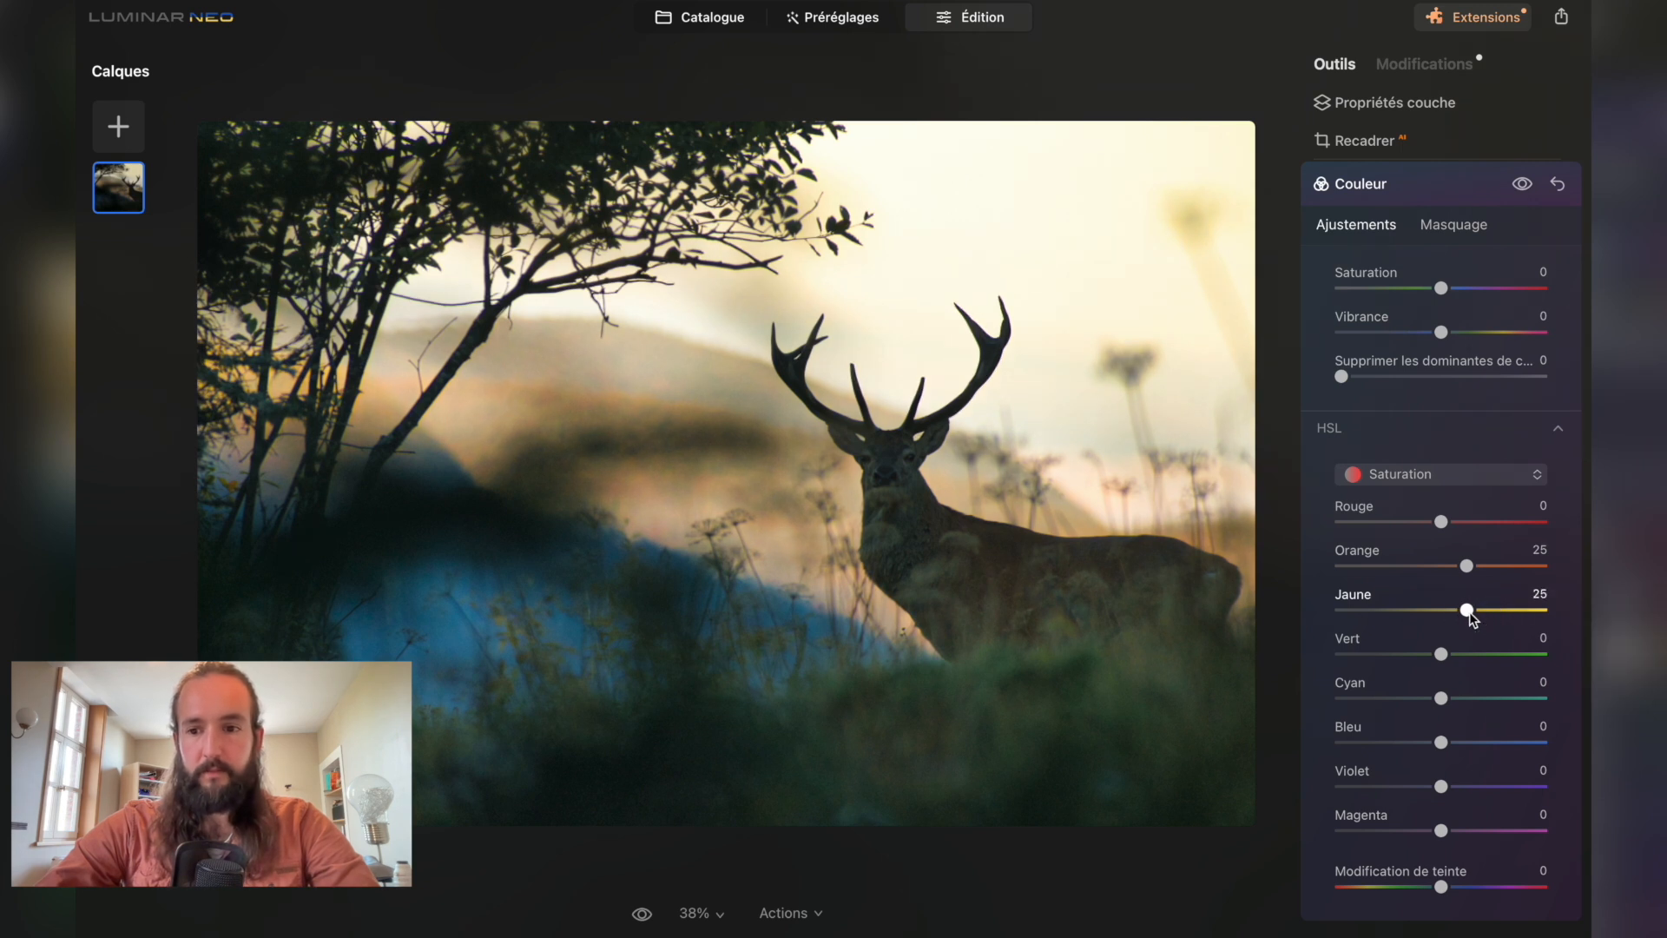
Try a Rouge saturation boost and reset it, and set the Bleu saturation to -16.
scroll(1469, 613, "down", 2)
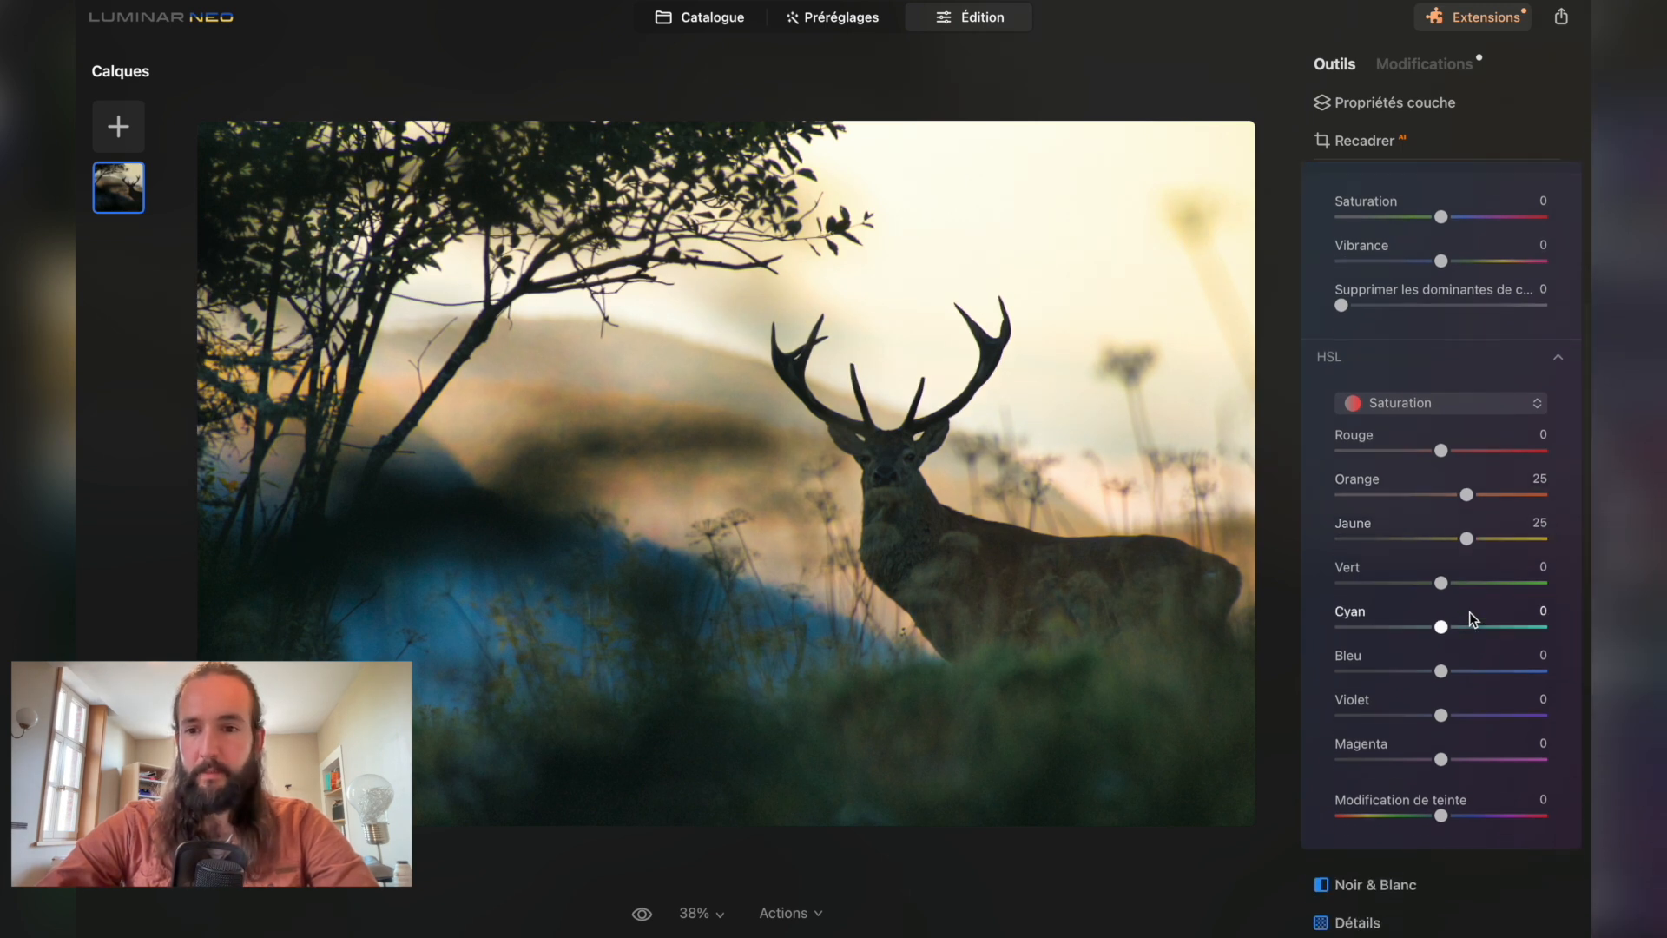
mouse_move(1441, 407)
left_mouse_down()
mouse_move(1563, 409)
mouse_move(1299, 409)
mouse_move(1459, 402)
left_mouse_up()
double_click(1463, 409)
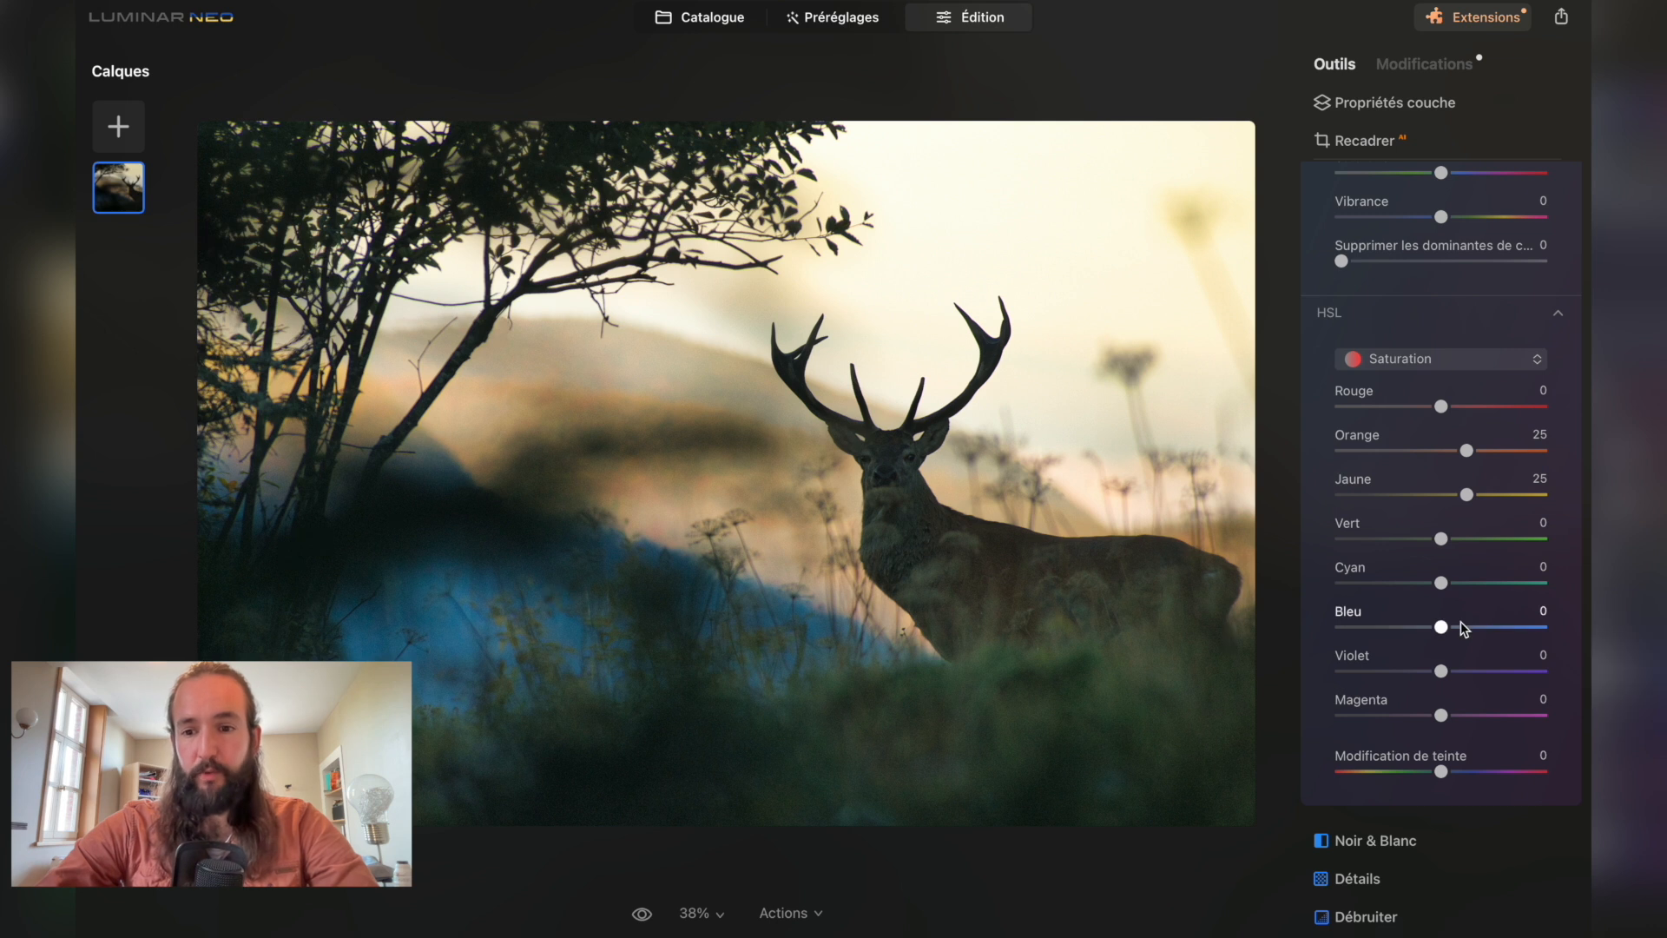
left_click_drag(1443, 639, 1476, 647)
left_click_drag(1406, 643, 1427, 644)
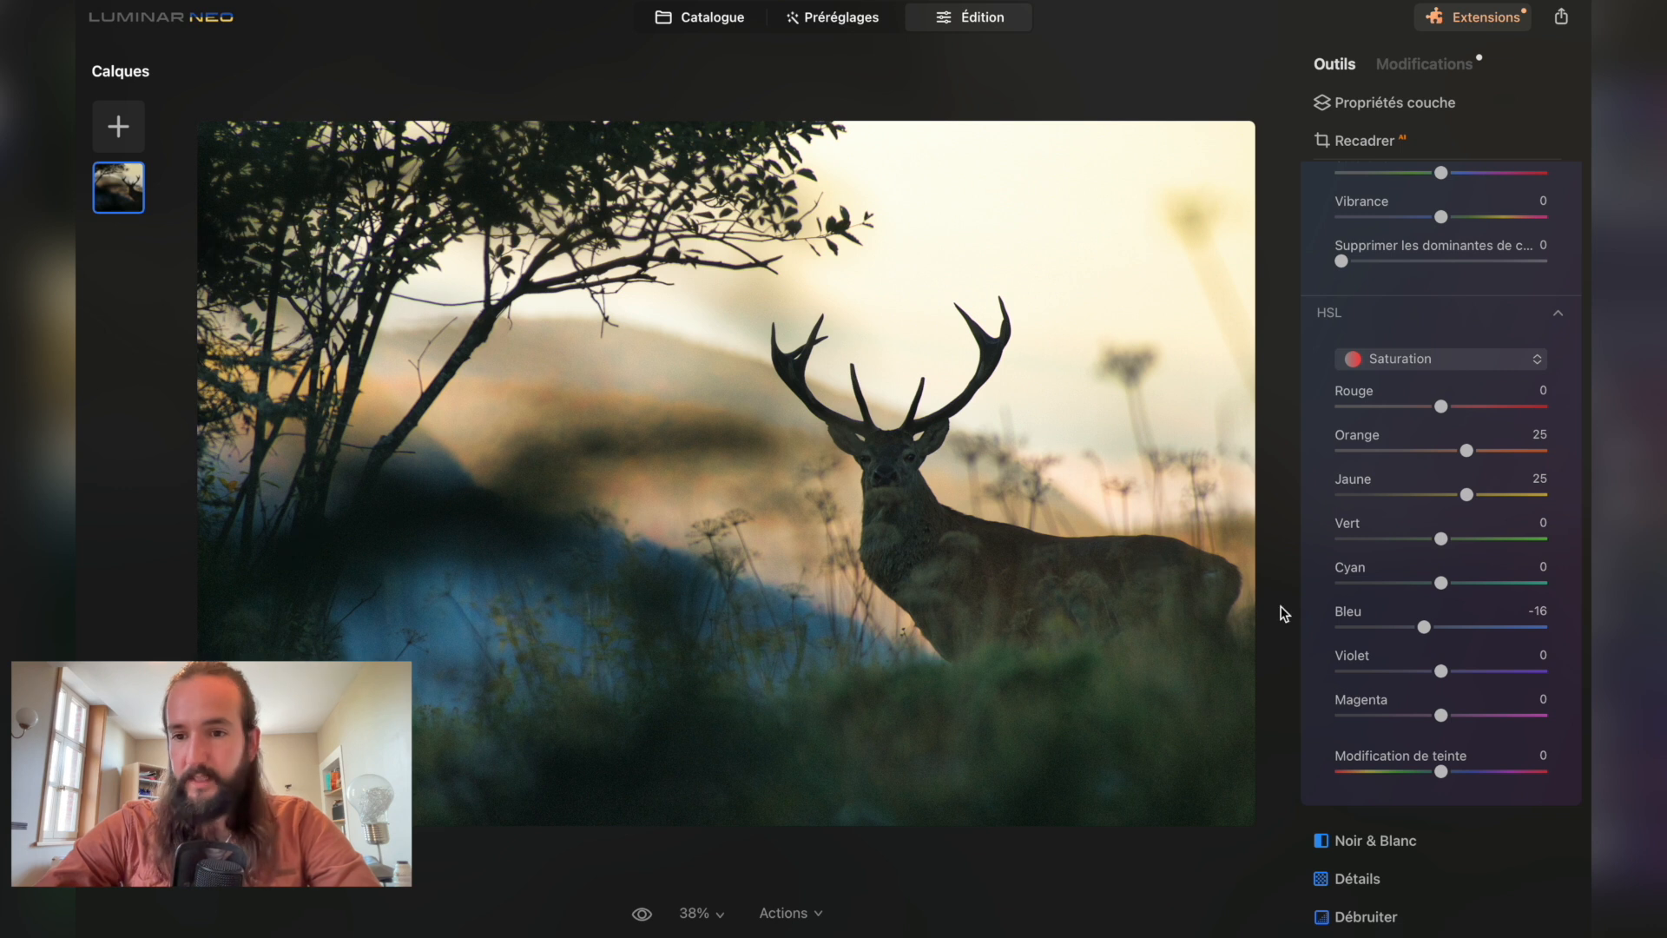
Switch the HSL adjustment to Tonalité and shift the Vert hue to -100.
left_click(1442, 359)
left_click(1435, 389)
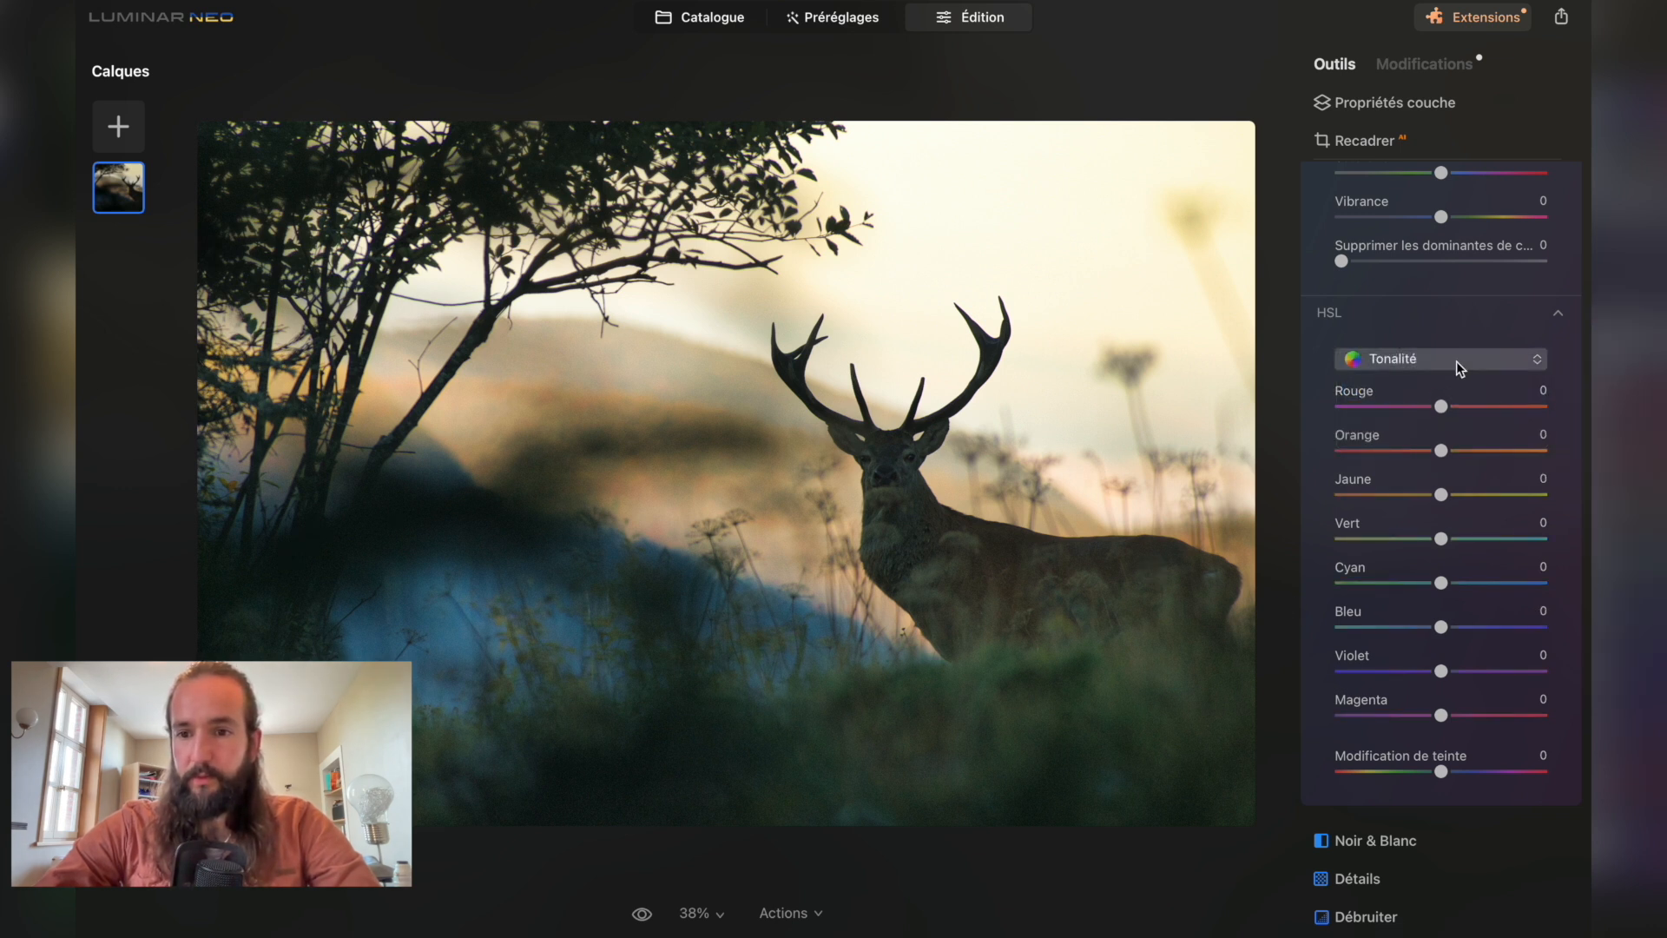
left_click(1442, 540)
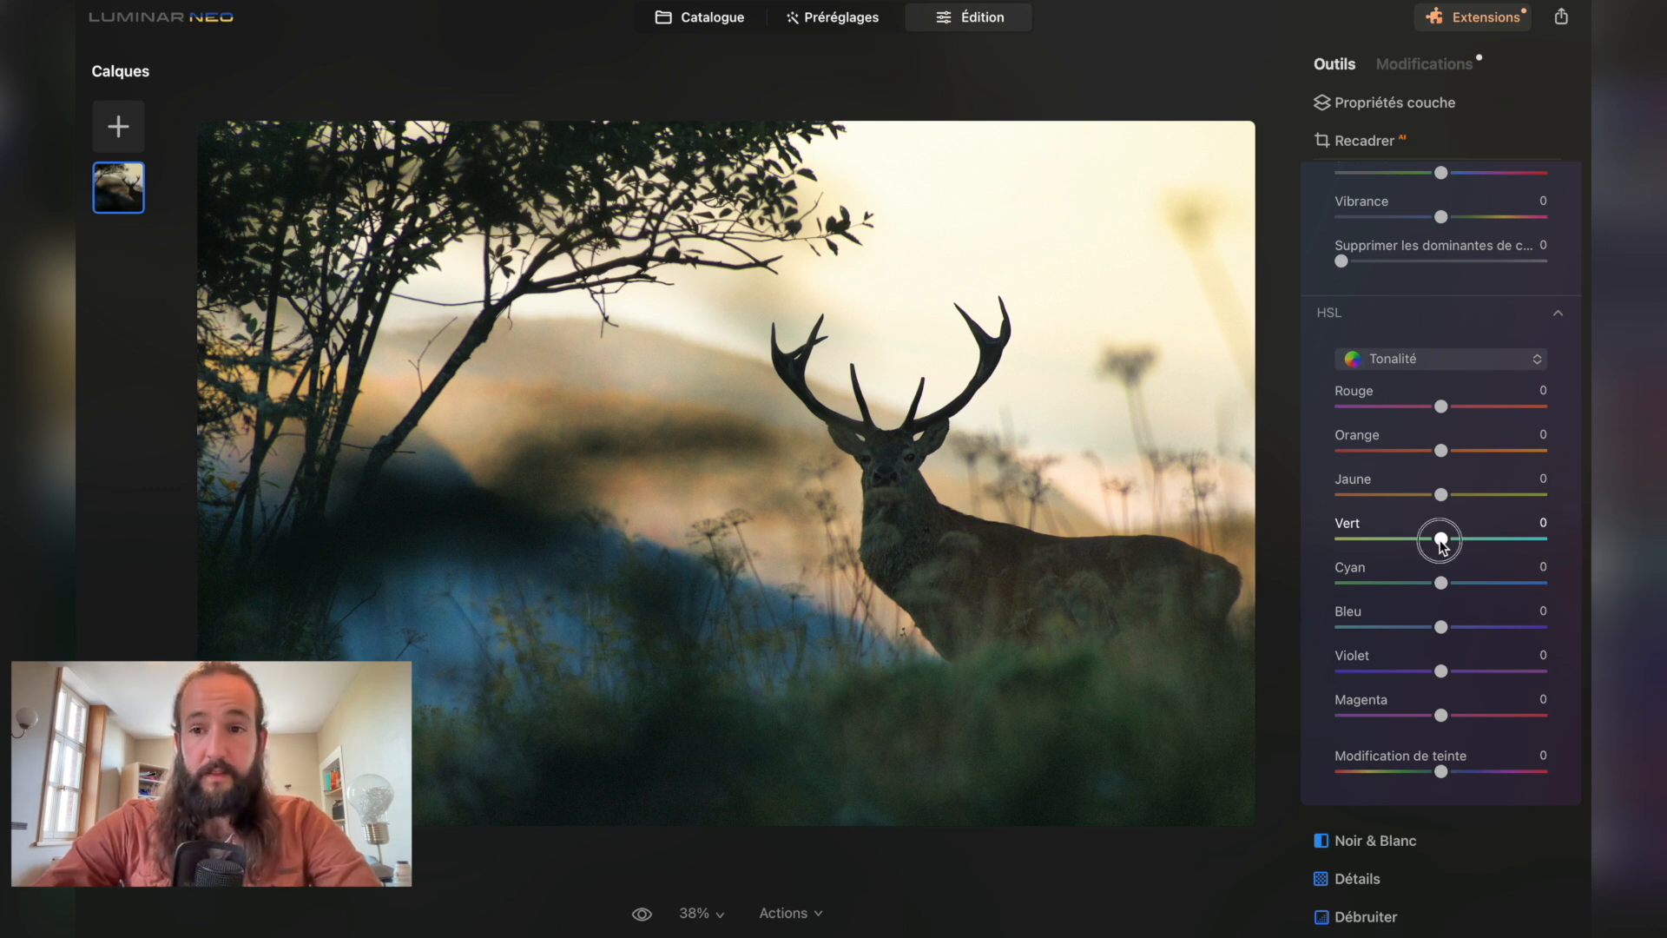
left_click_drag(1441, 540, 1269, 541)
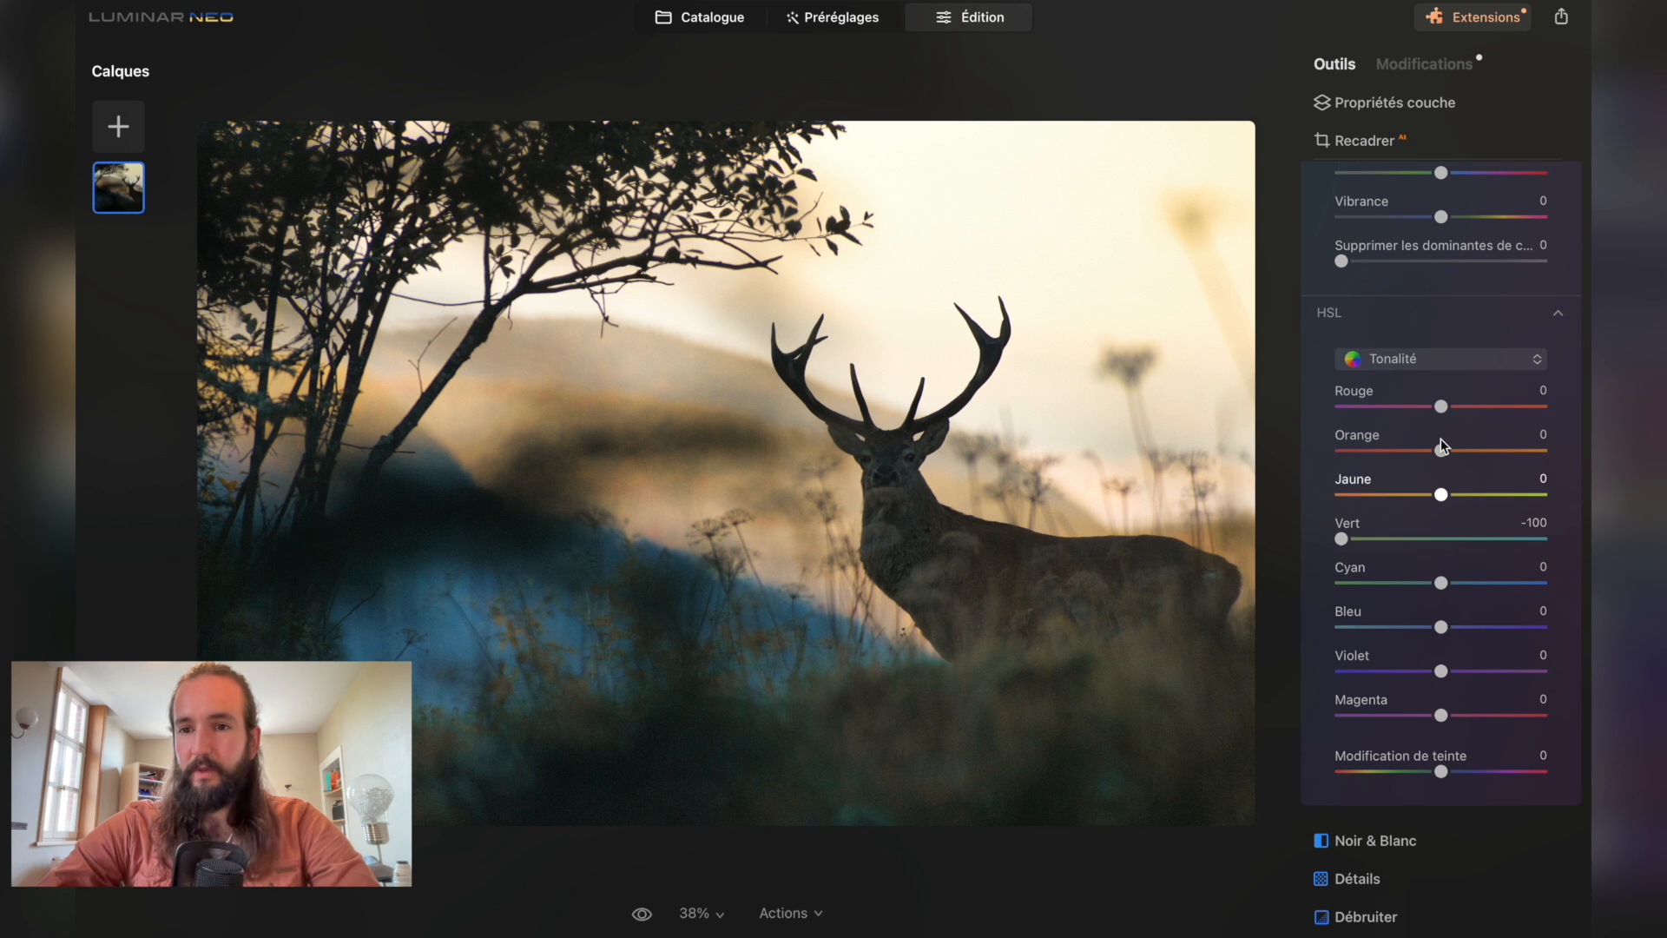
Raise Ombres to 36 in the Développement tool's Lumière settings.
left_click(1384, 252)
left_click_drag(1442, 538, 1485, 543)
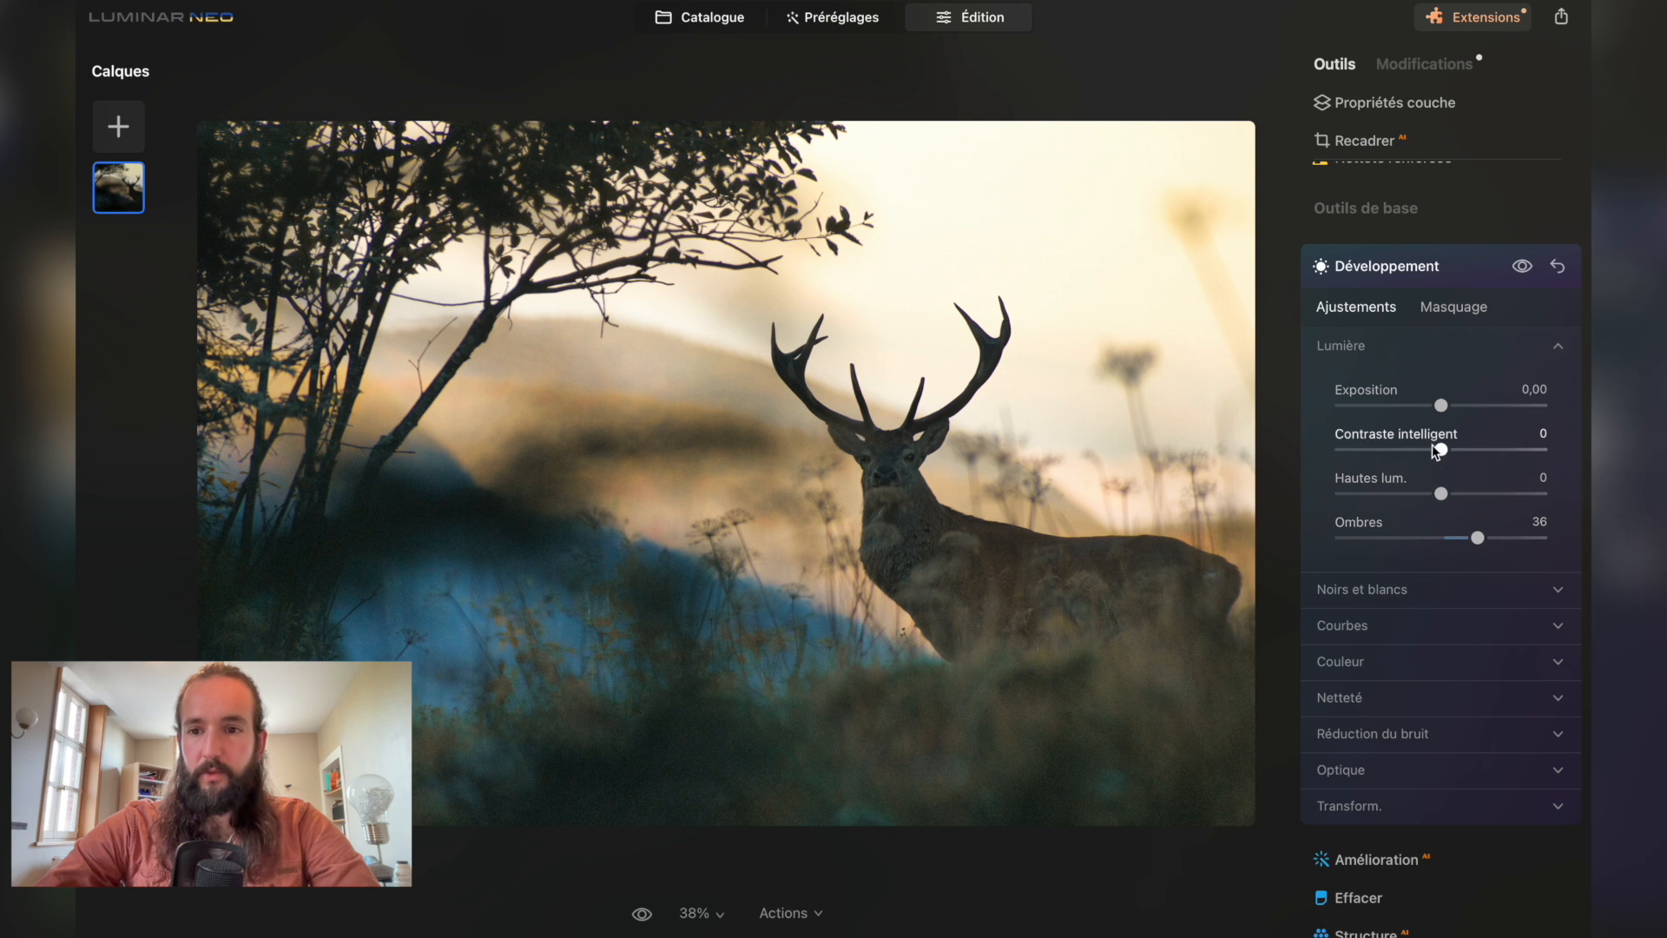
Try lowering Ombres in a second Développement adjustment, reset it to 0 and delete that extra adjustment.
left_click(1393, 257)
left_click(1391, 248)
left_click_drag(1471, 544, 1435, 543)
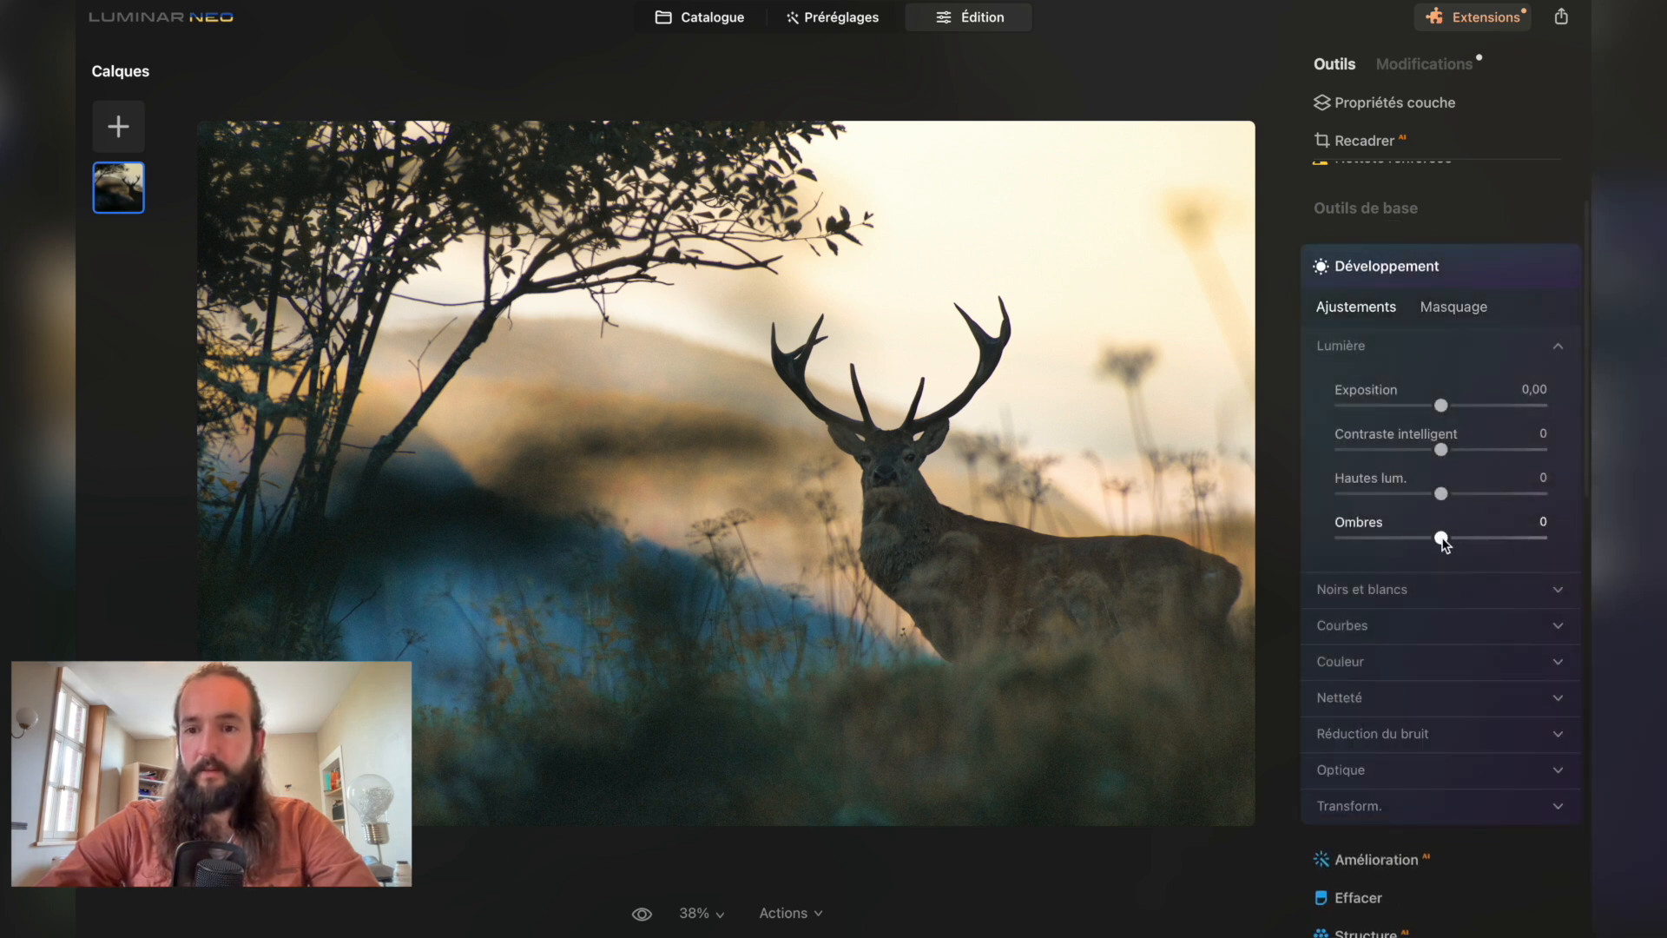
left_click_drag(1443, 540, 1432, 540)
double_click(1434, 538)
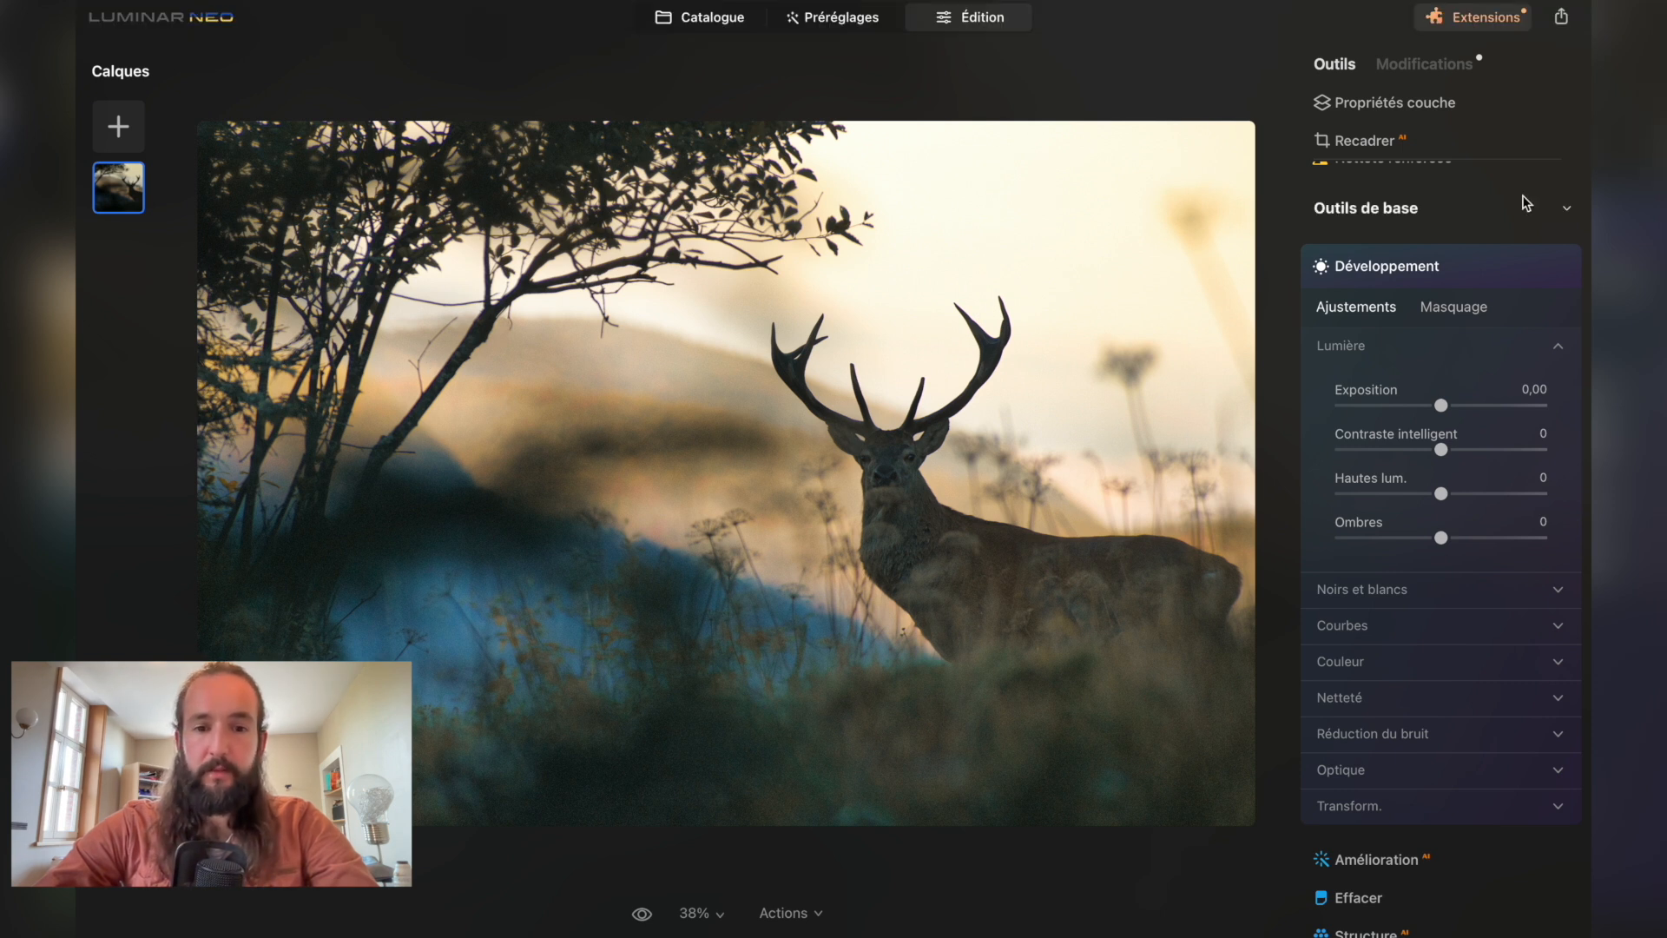
left_click(1435, 70)
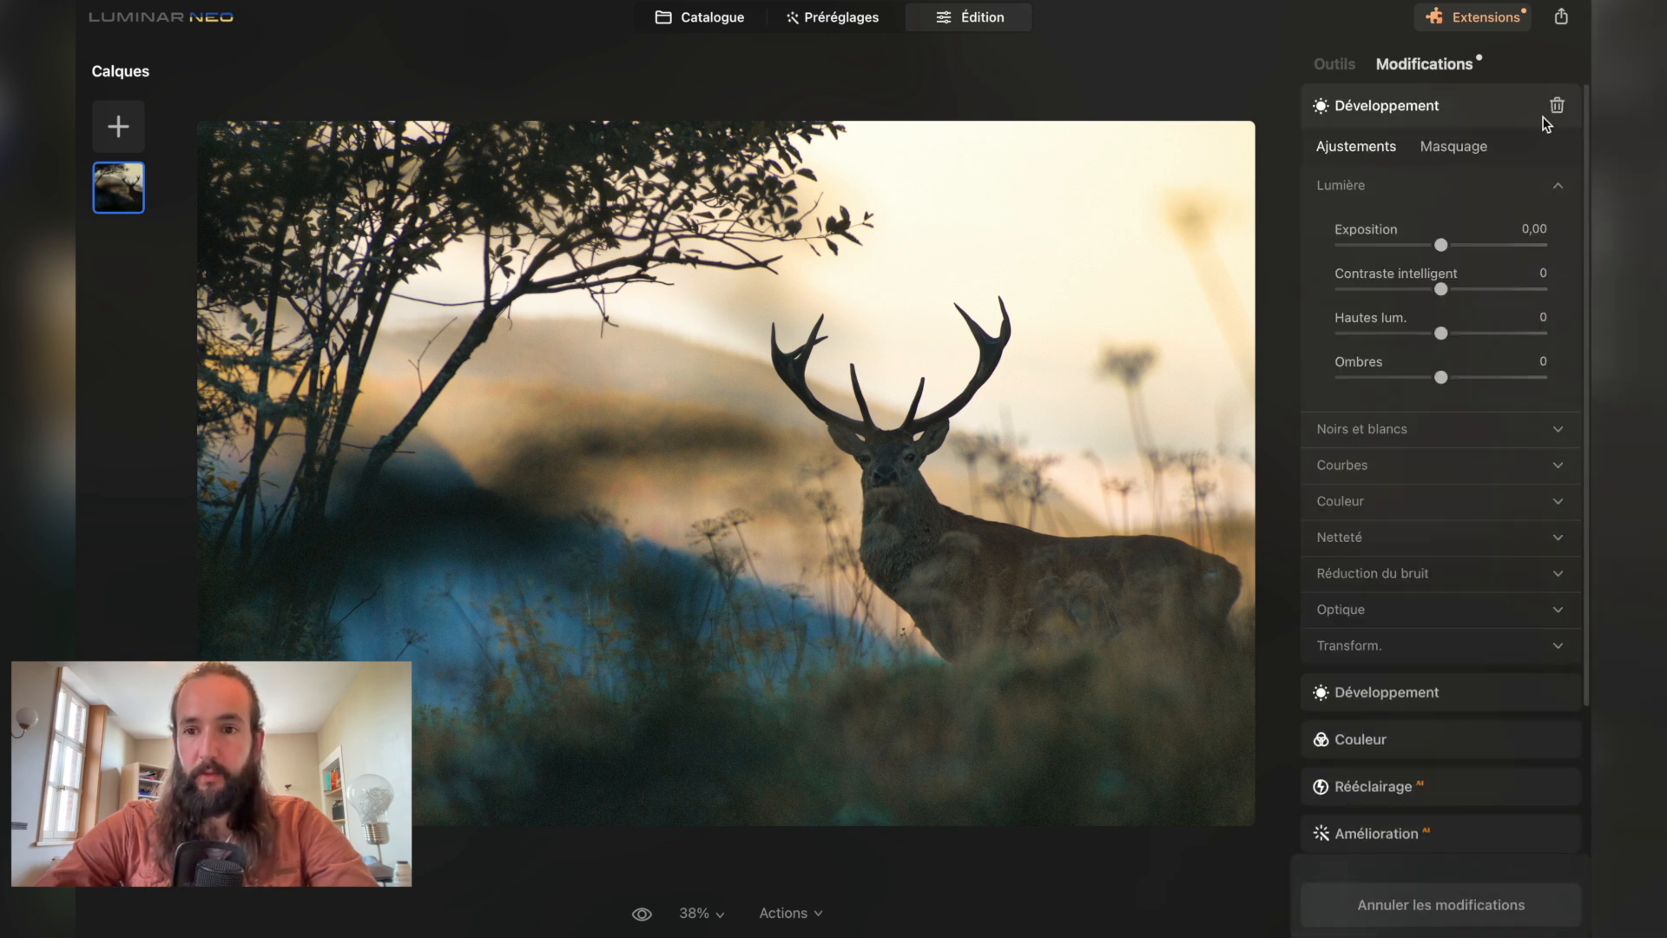
left_click(1334, 64)
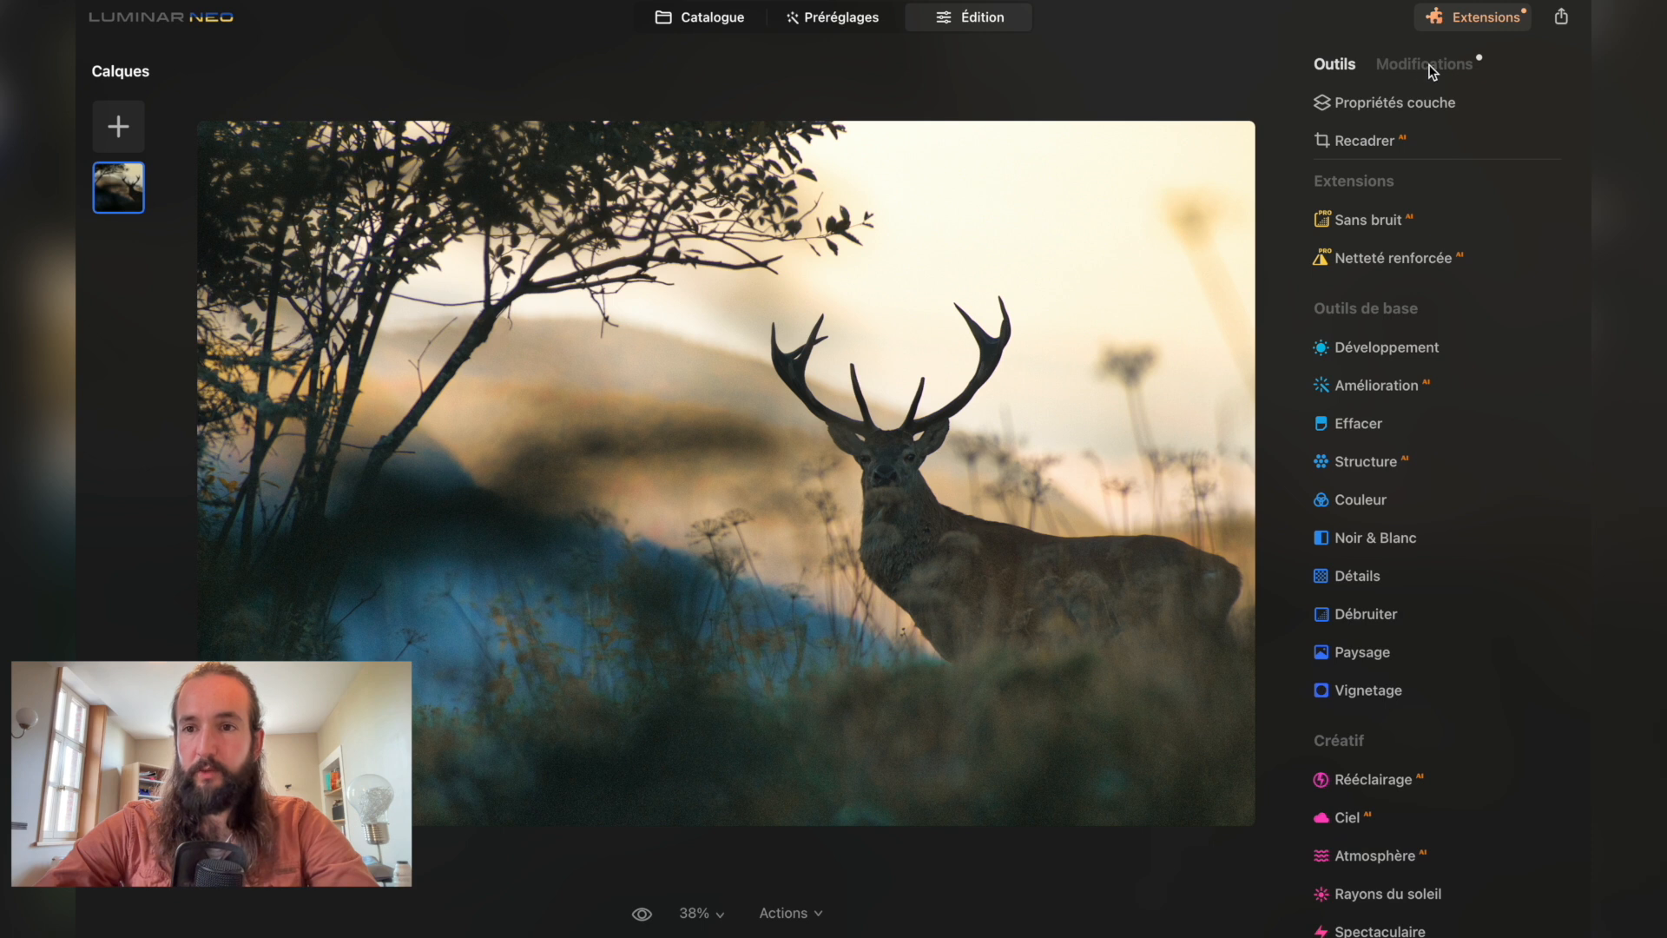
Review the list of applied modifications and check the Lumière settings of the existing Développement adjustment.
left_click(1433, 68)
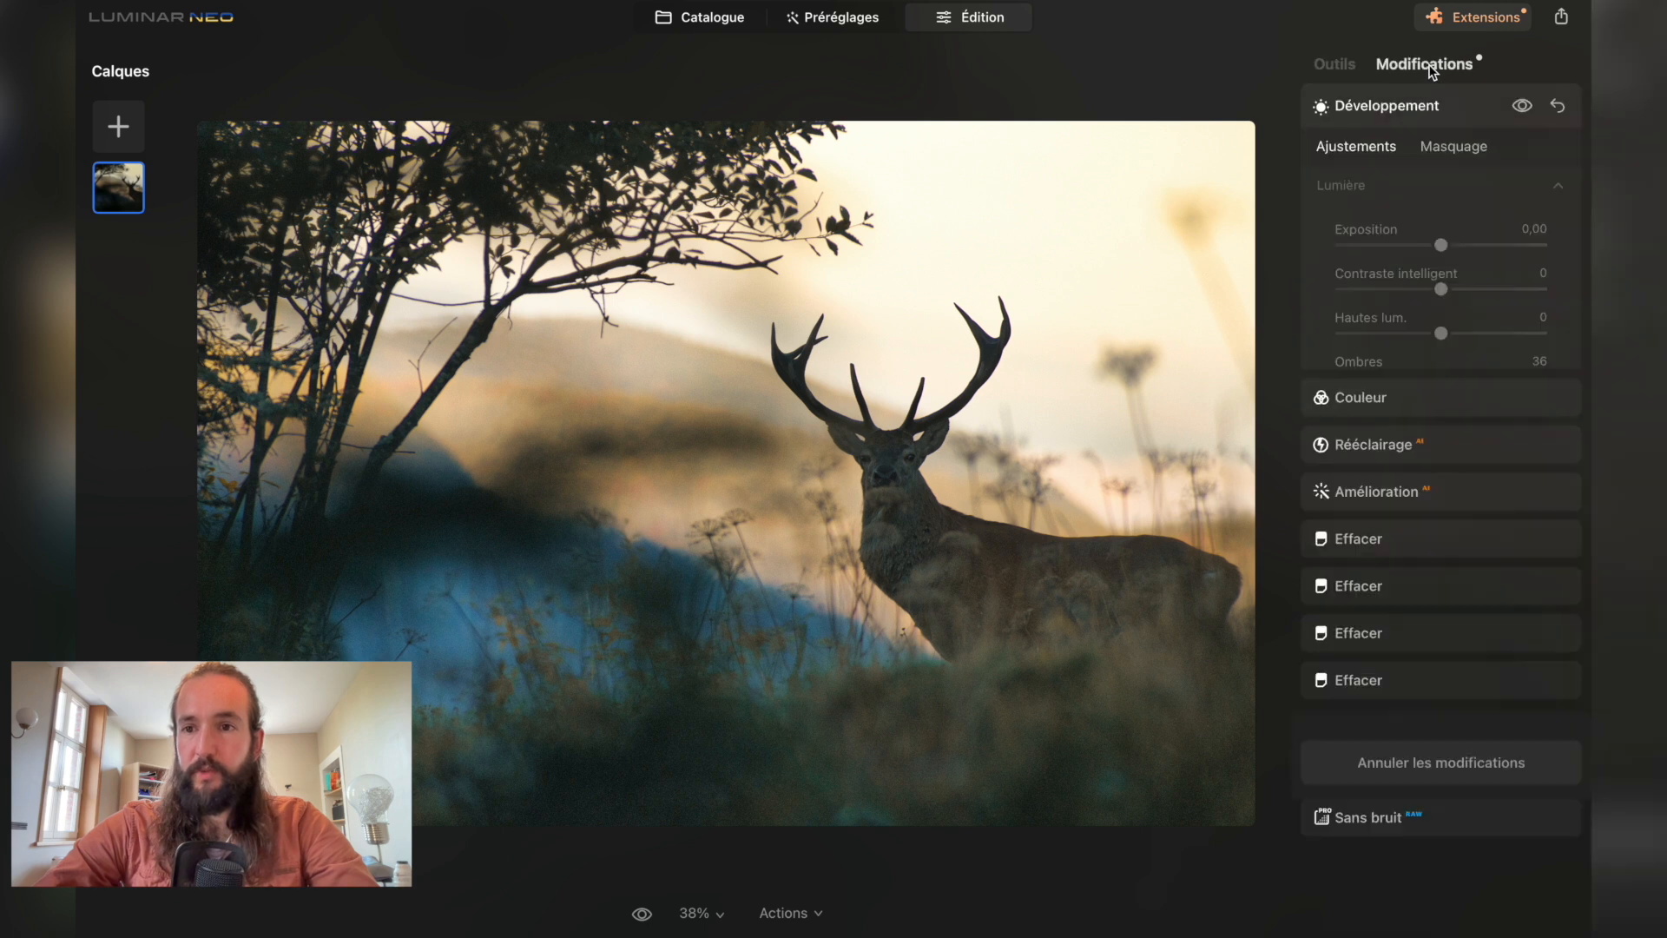
left_click(1379, 106)
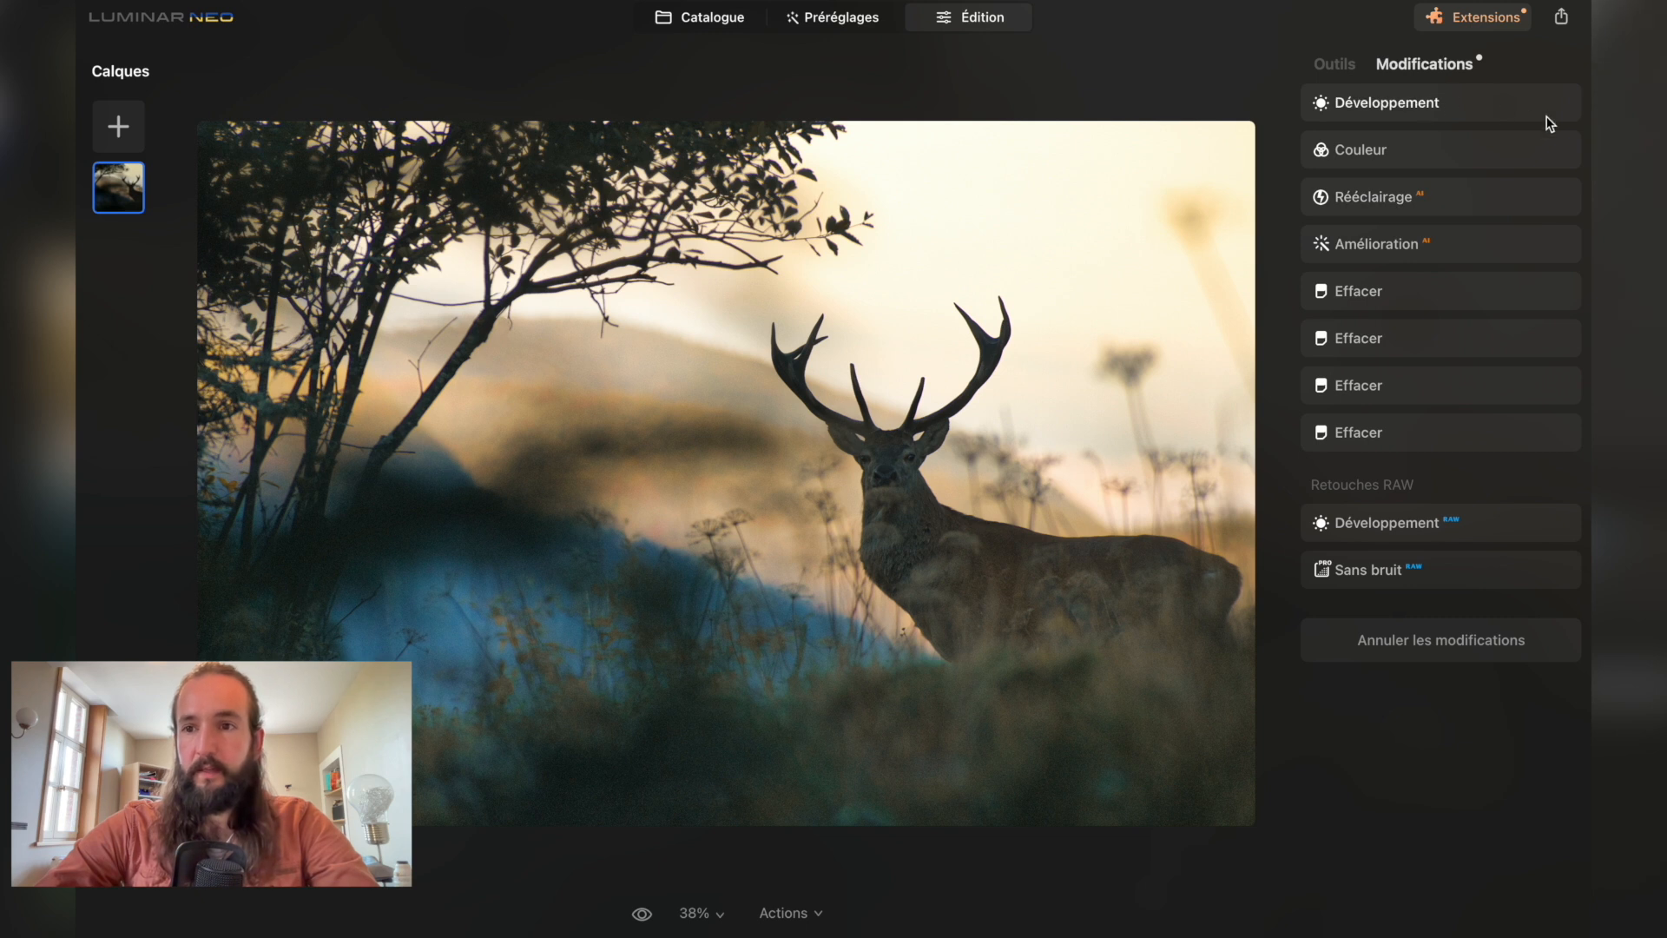
left_click(1414, 103)
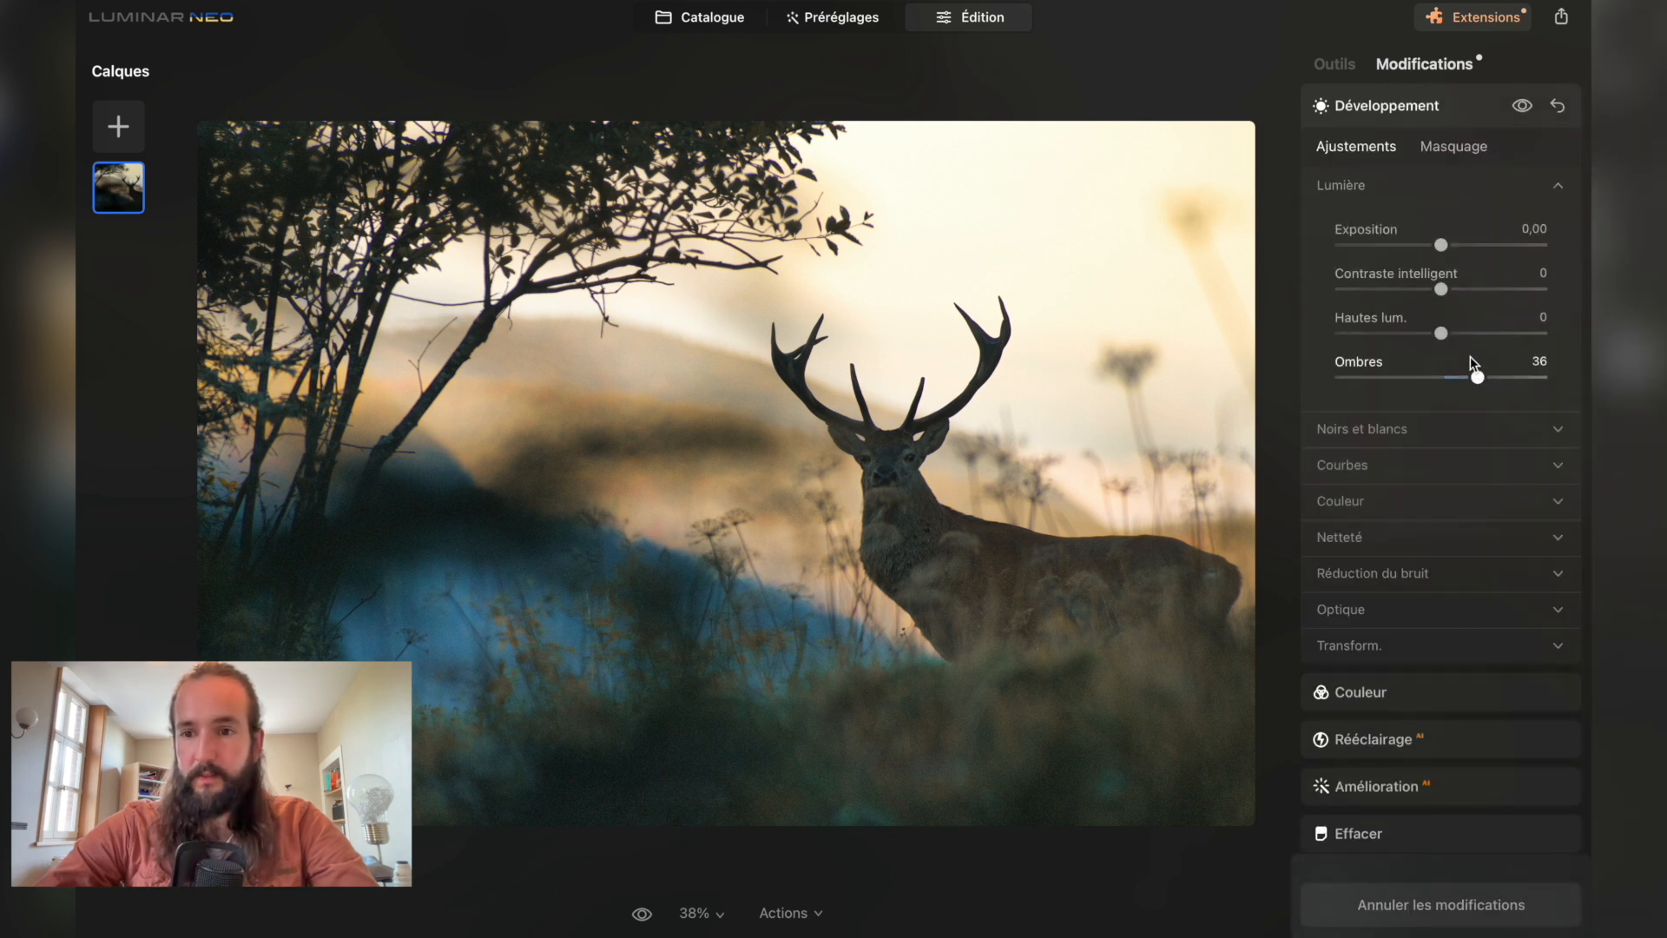
mouse_move(1480, 380)
left_mouse_down()
mouse_move(1461, 379)
mouse_move(1479, 378)
left_mouse_up()
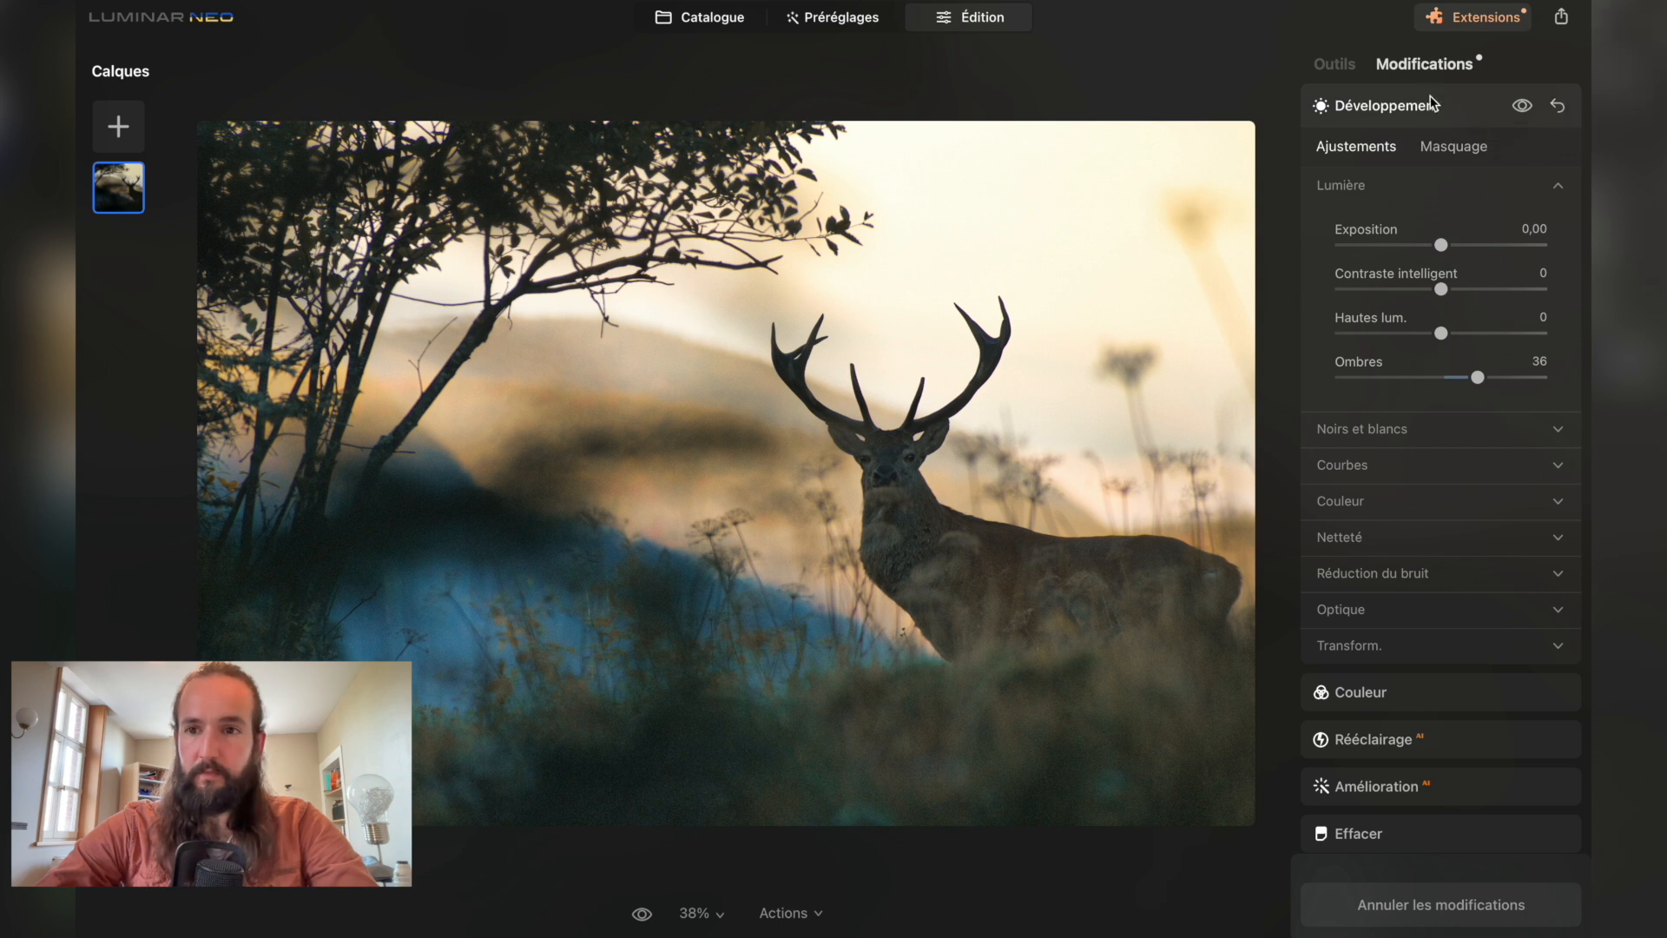
left_click(1338, 69)
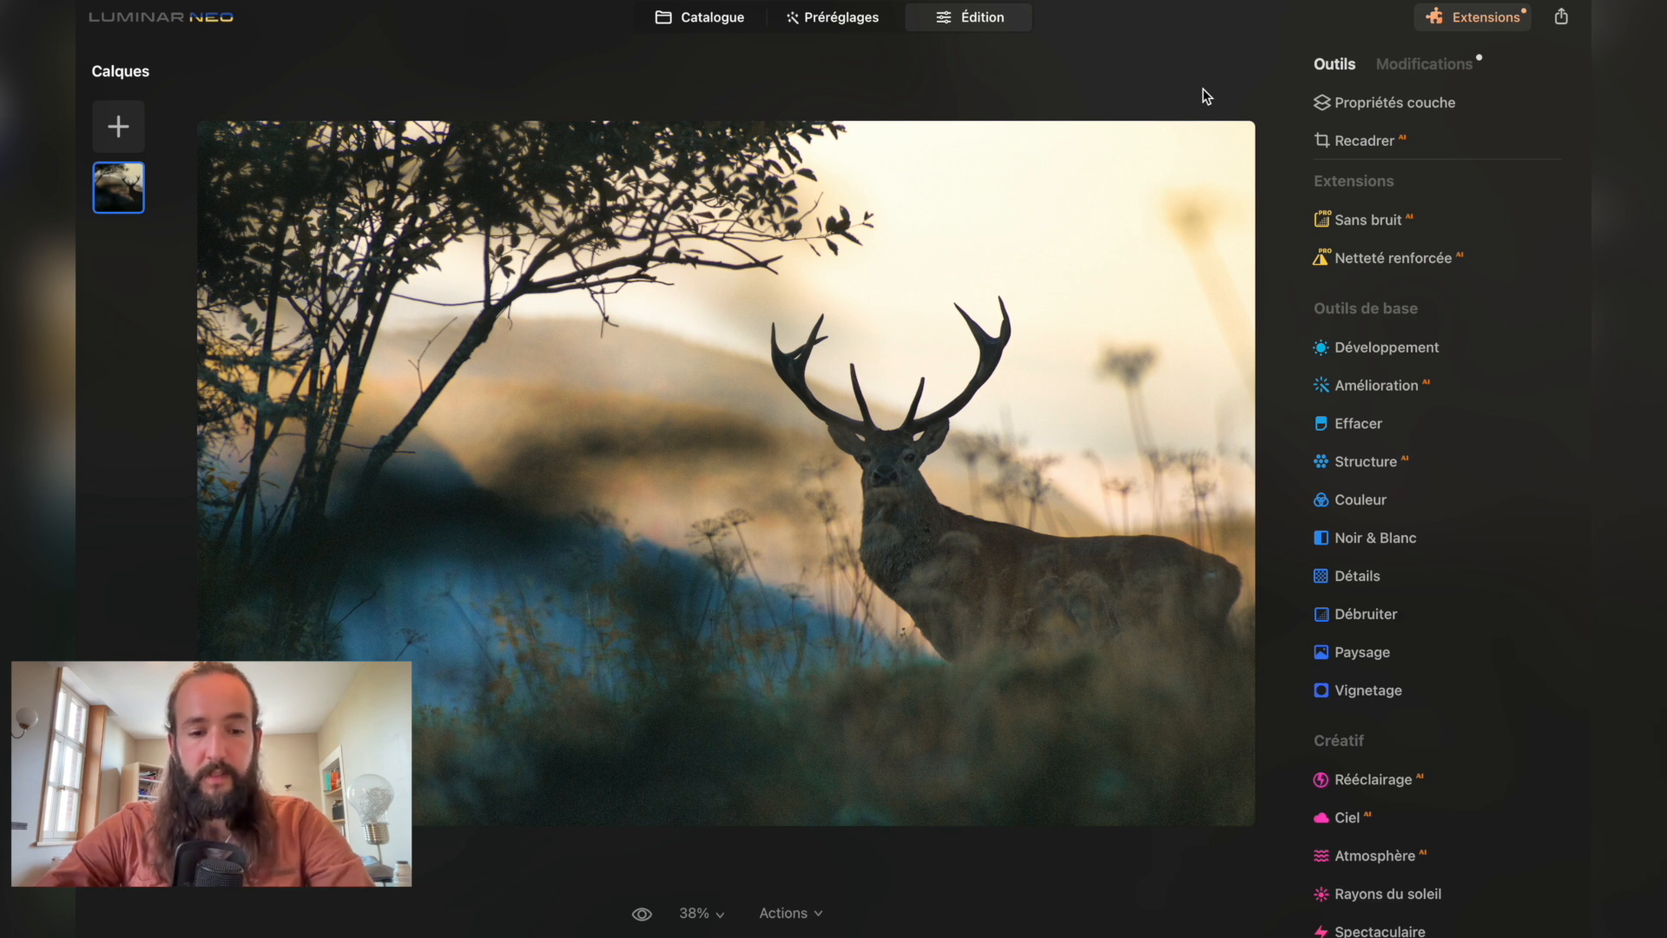
left_click(332, 3)
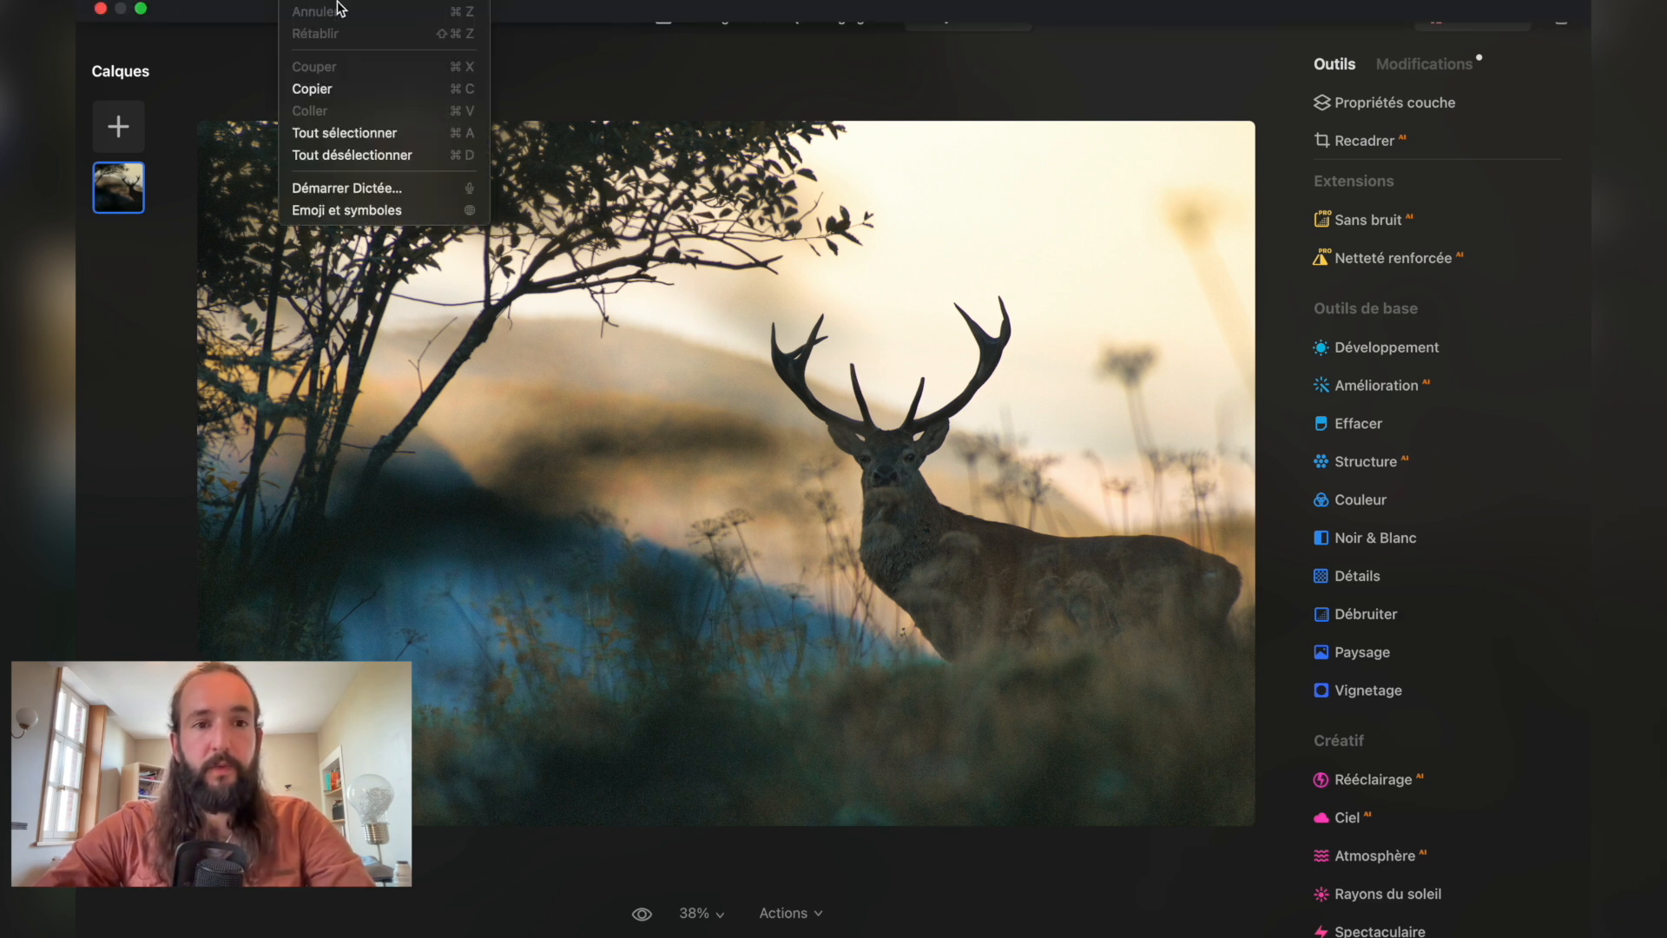
key("Escape")
left_click(1412, 68)
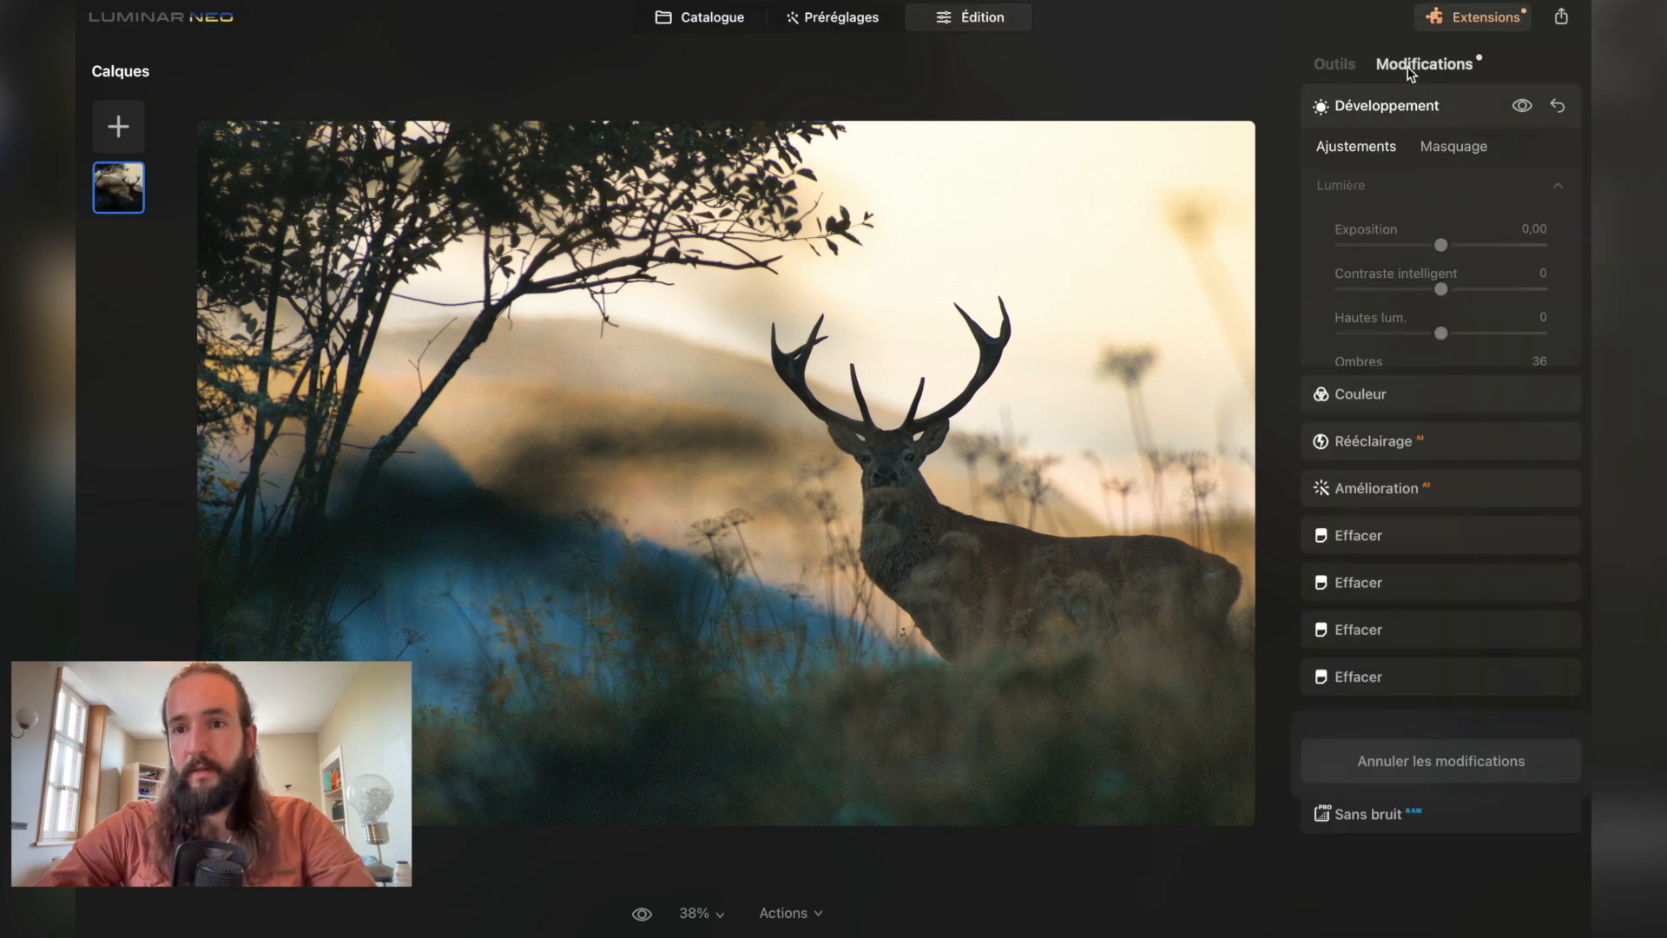
left_click(1335, 63)
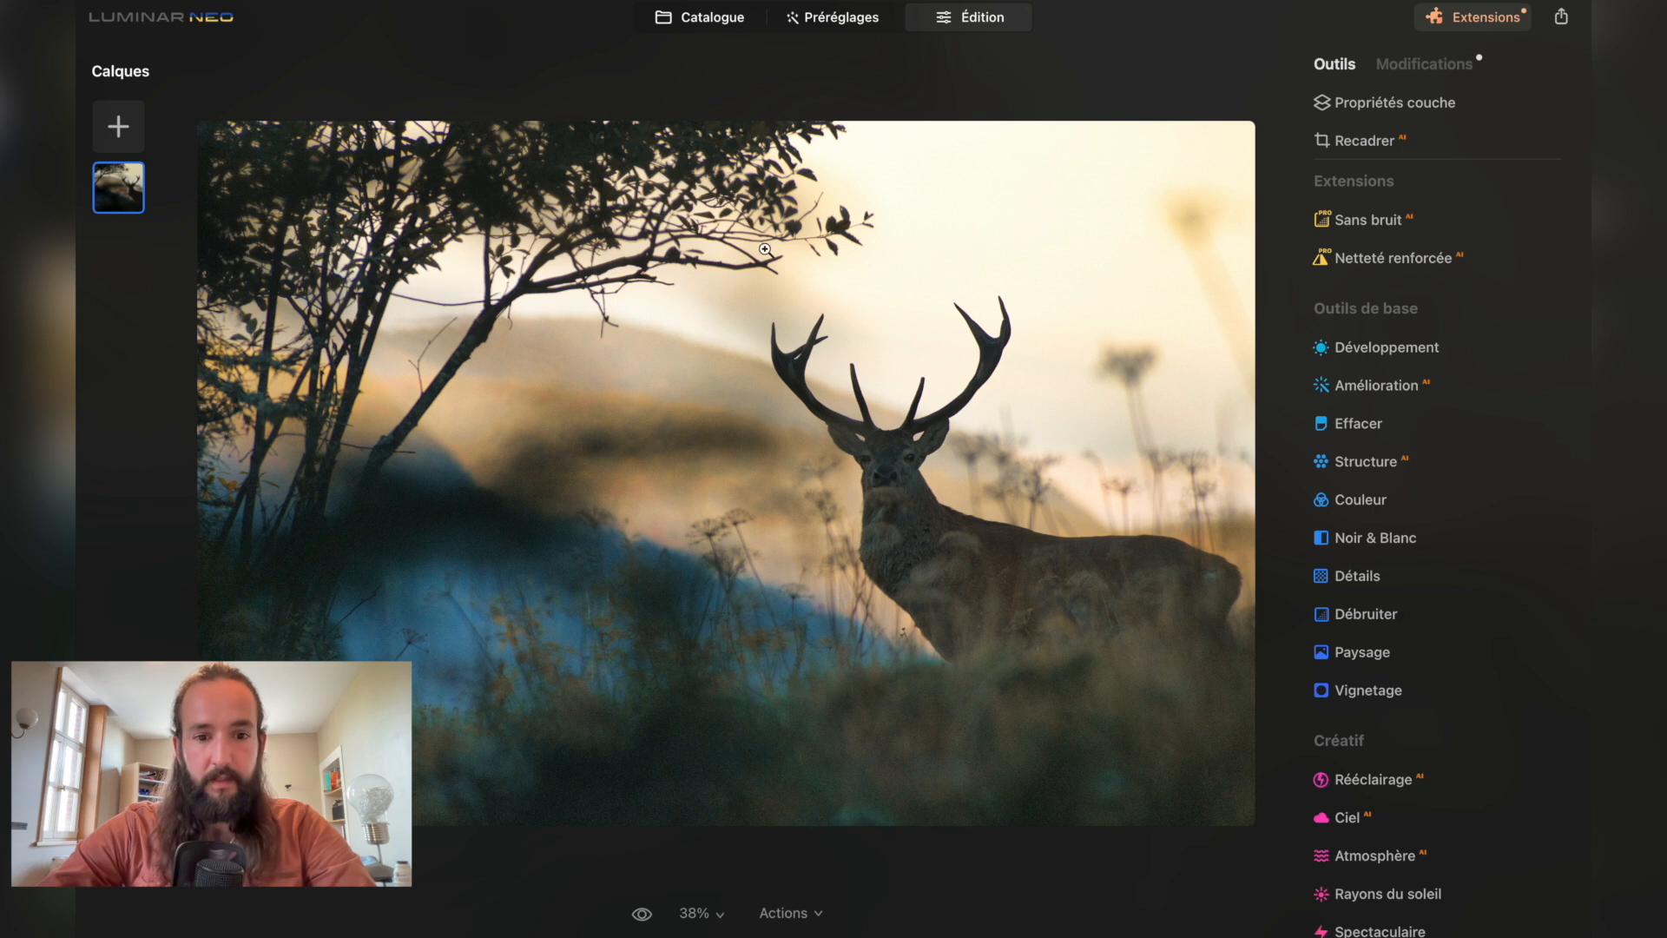
Compare the edited deer photo with its original version.
left_click(642, 915)
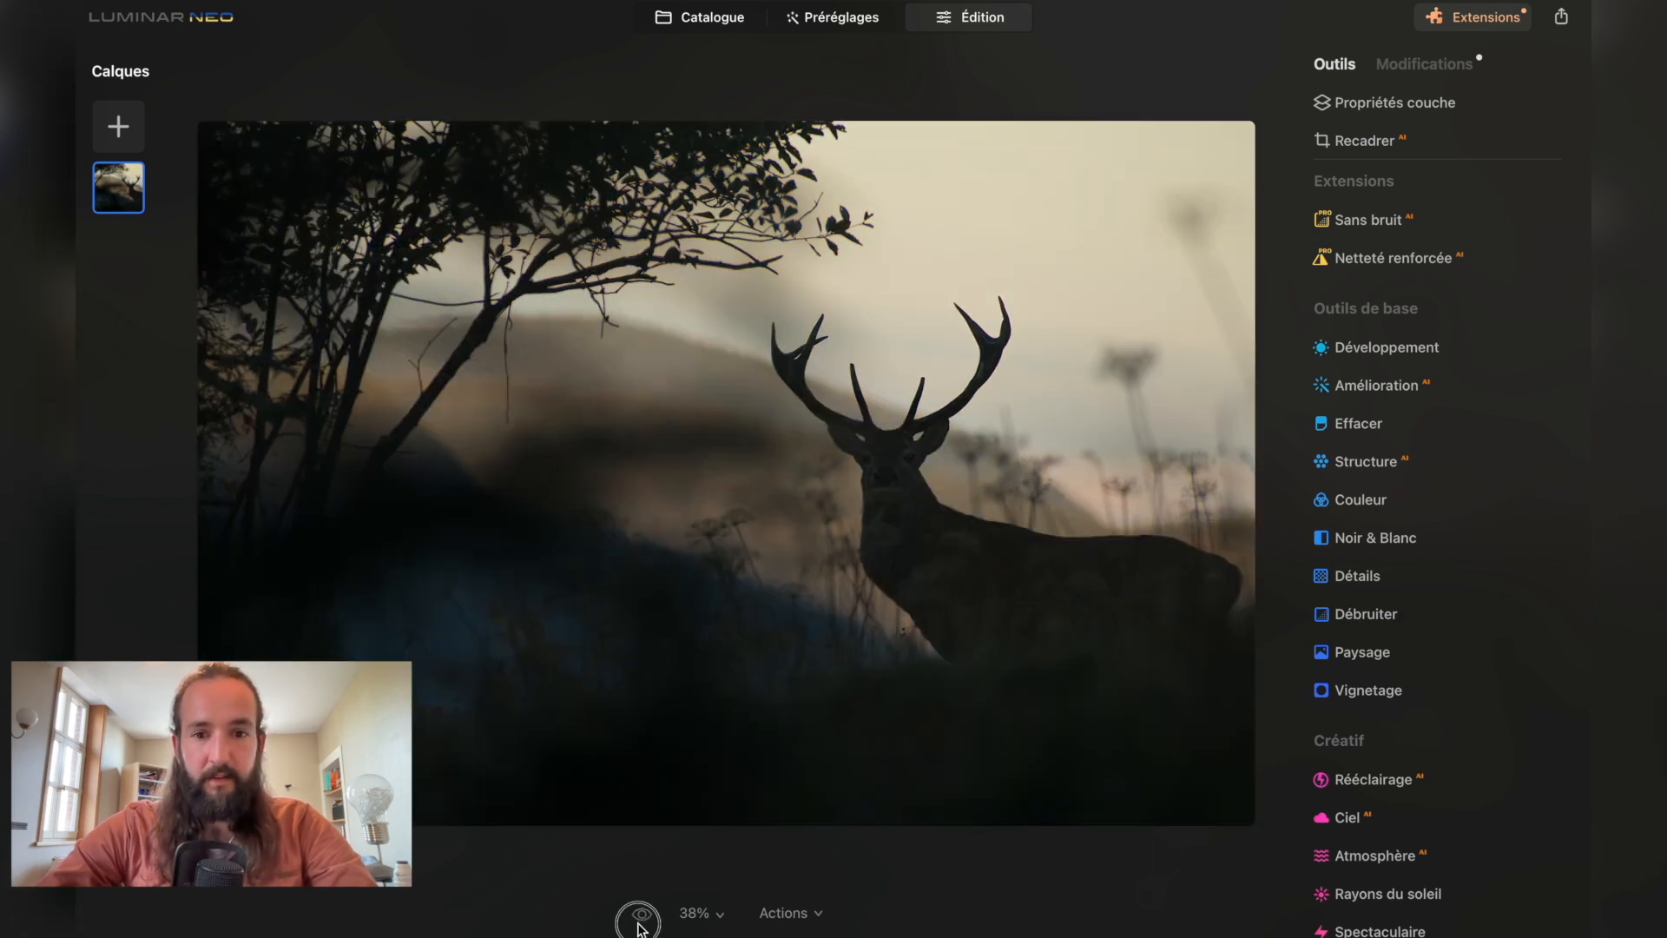
left_click(642, 915)
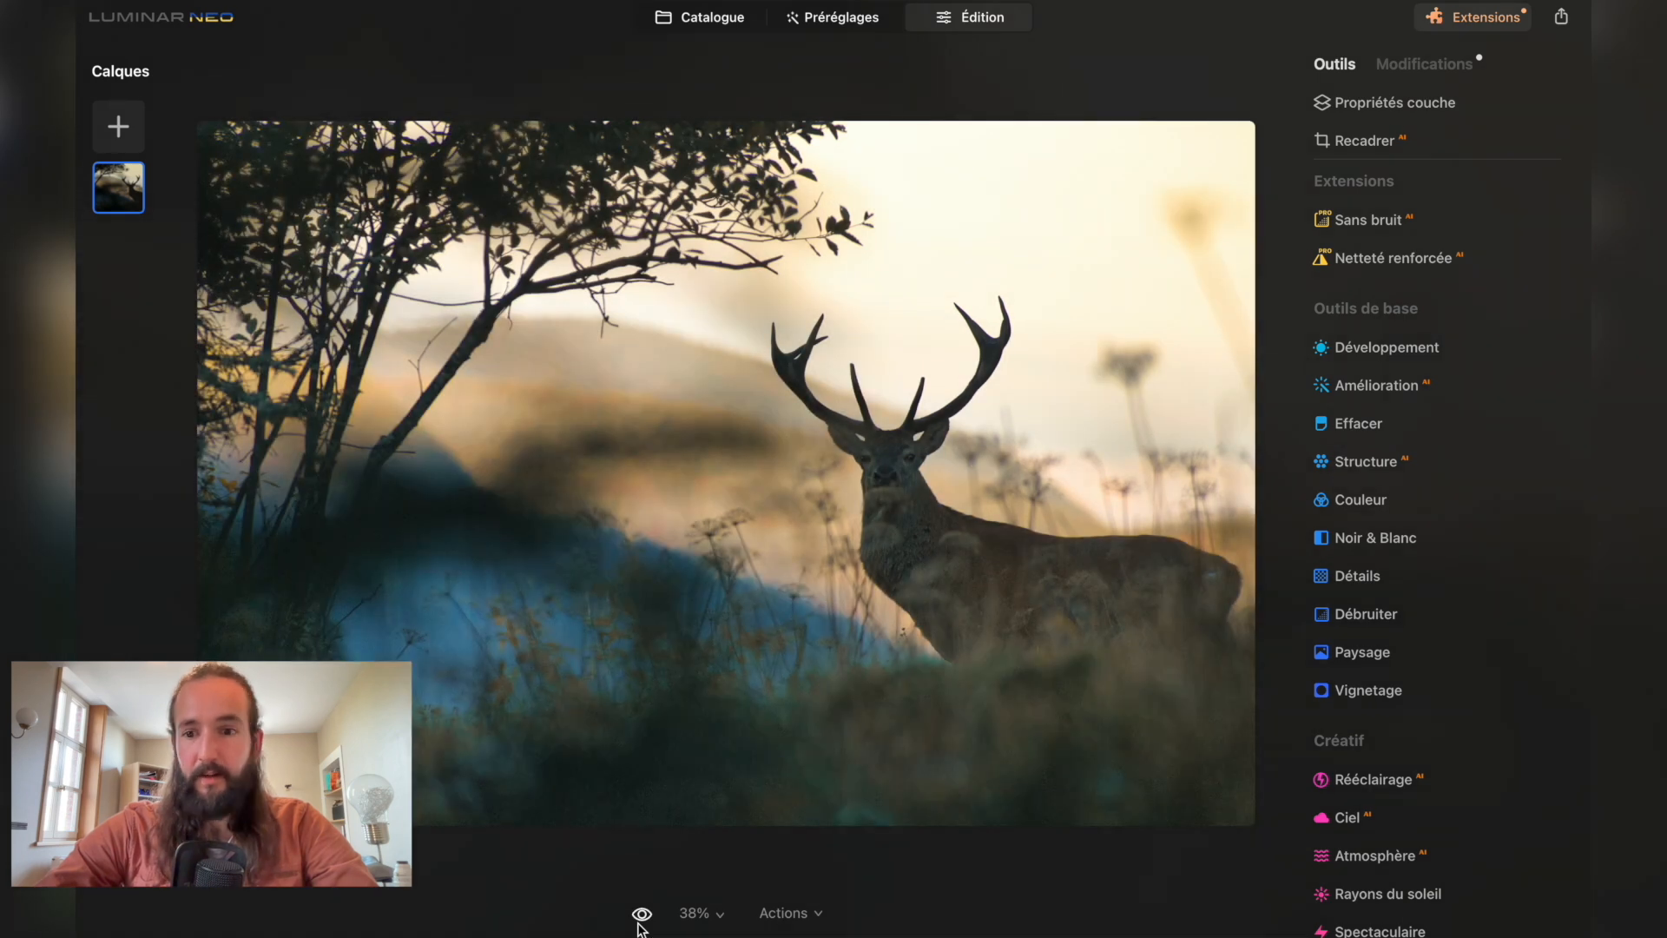
left_click(640, 921)
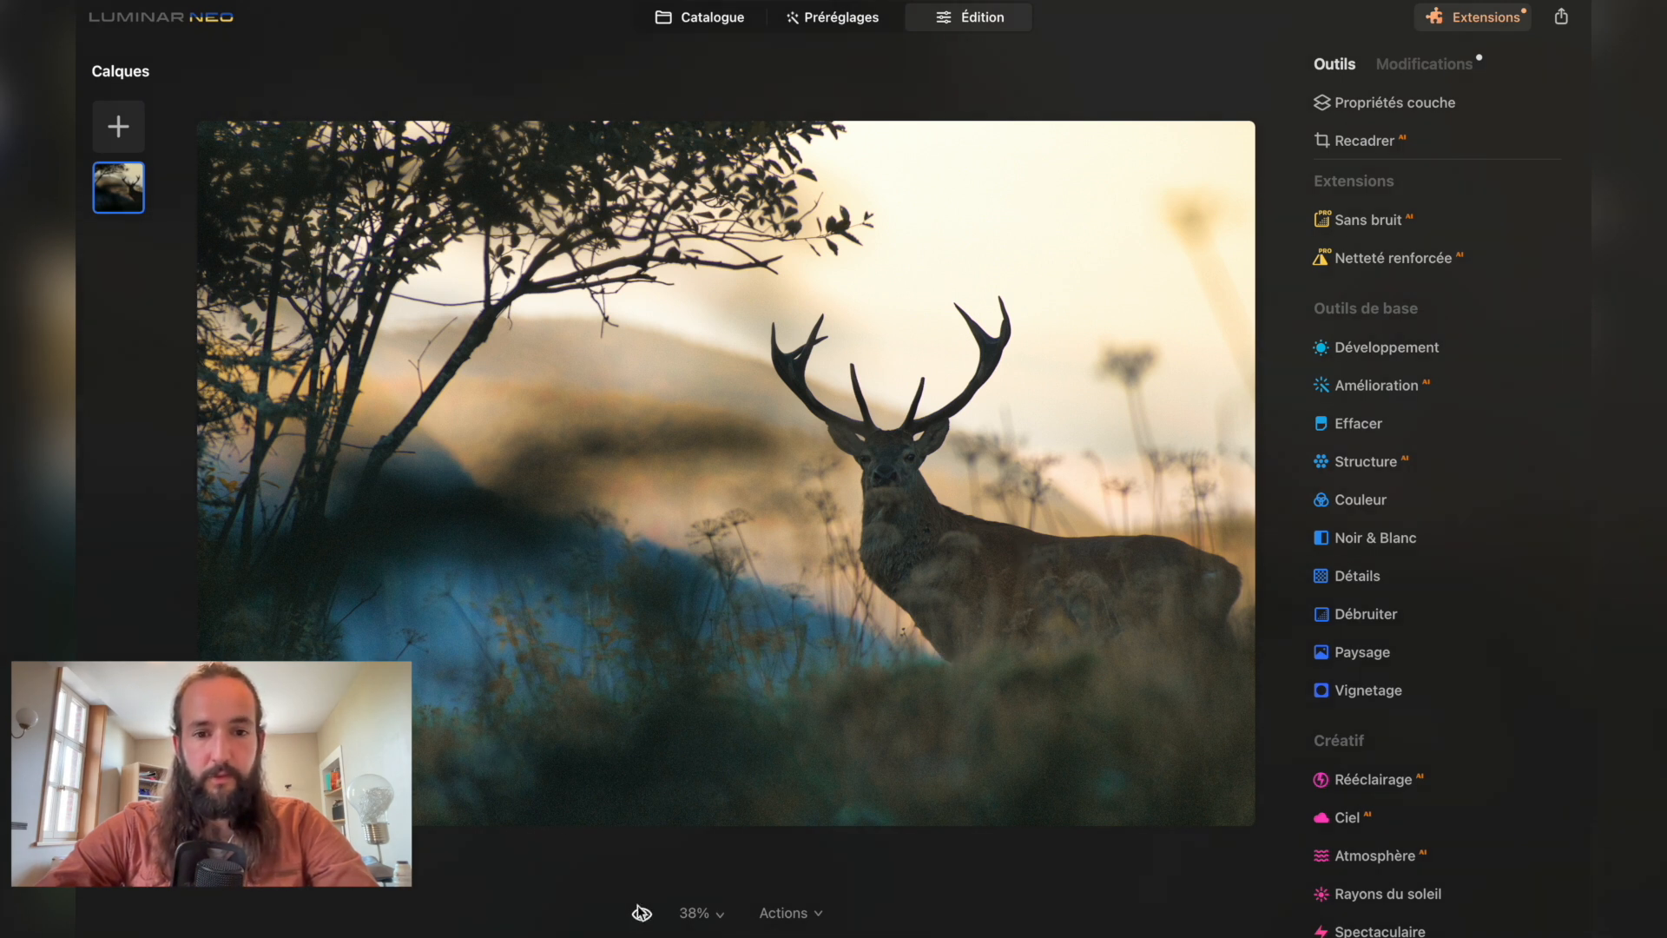
Examine the noise in the deer's fur, the blurred background and the blue hillside at high magnification.
double_click(870, 520)
scroll(870, 520, "up", 5)
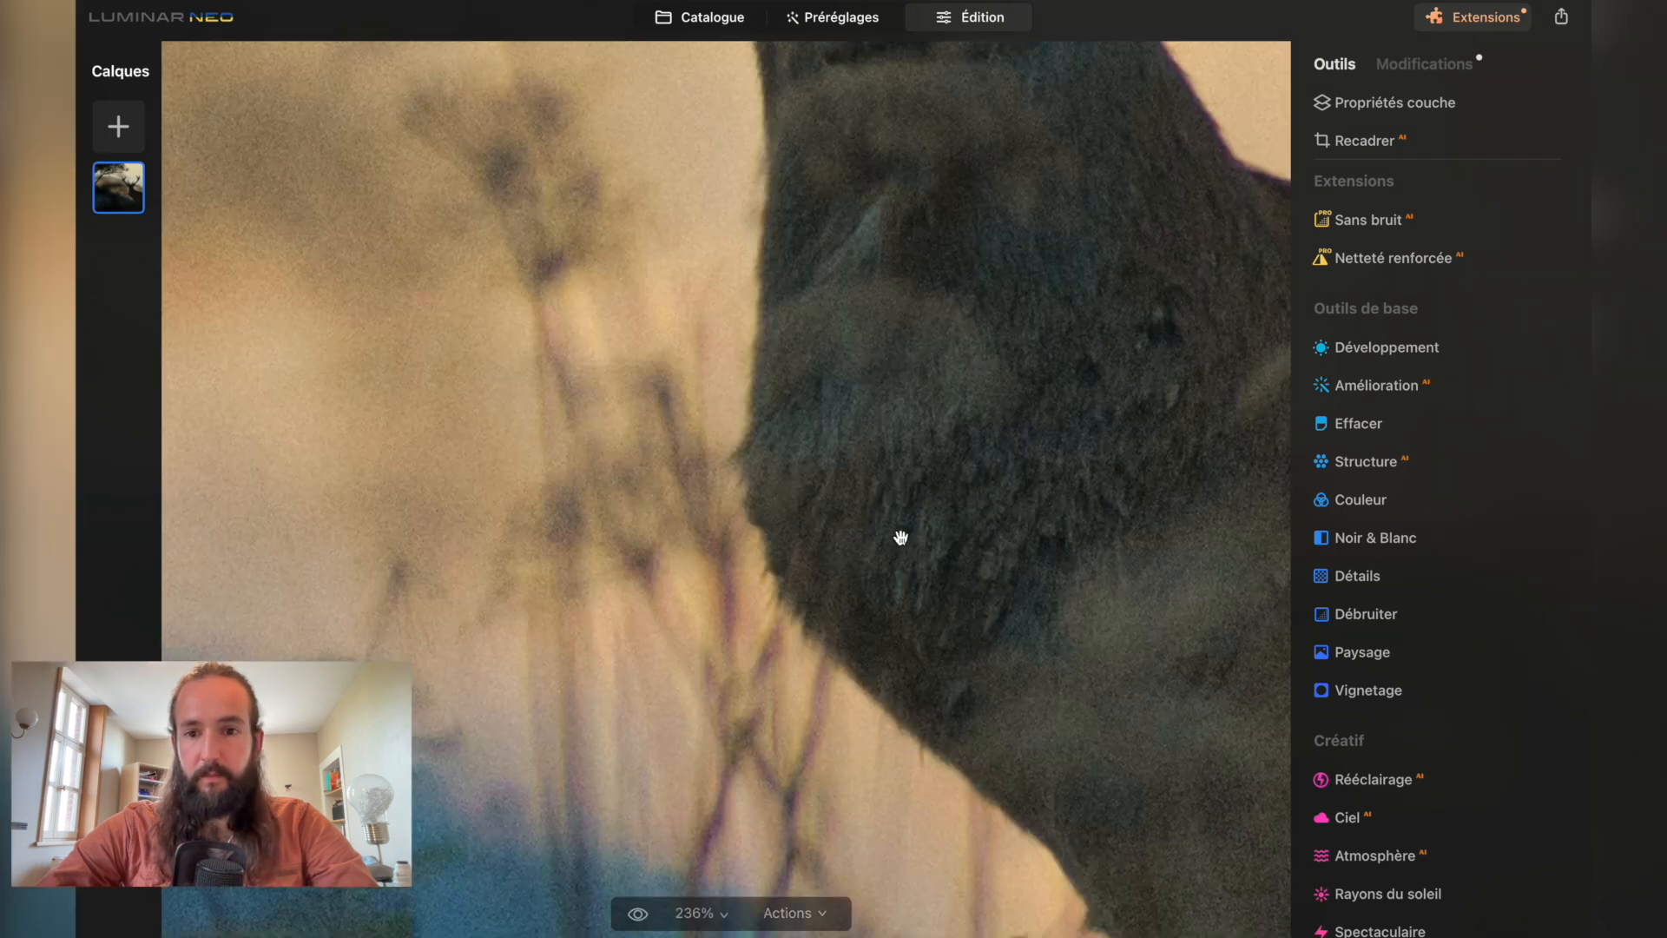
scroll(901, 538, "down", 3)
left_click_drag(609, 473, 963, 477)
left_click_drag(706, 447, 1020, 442)
scroll(1020, 442, "down", 2)
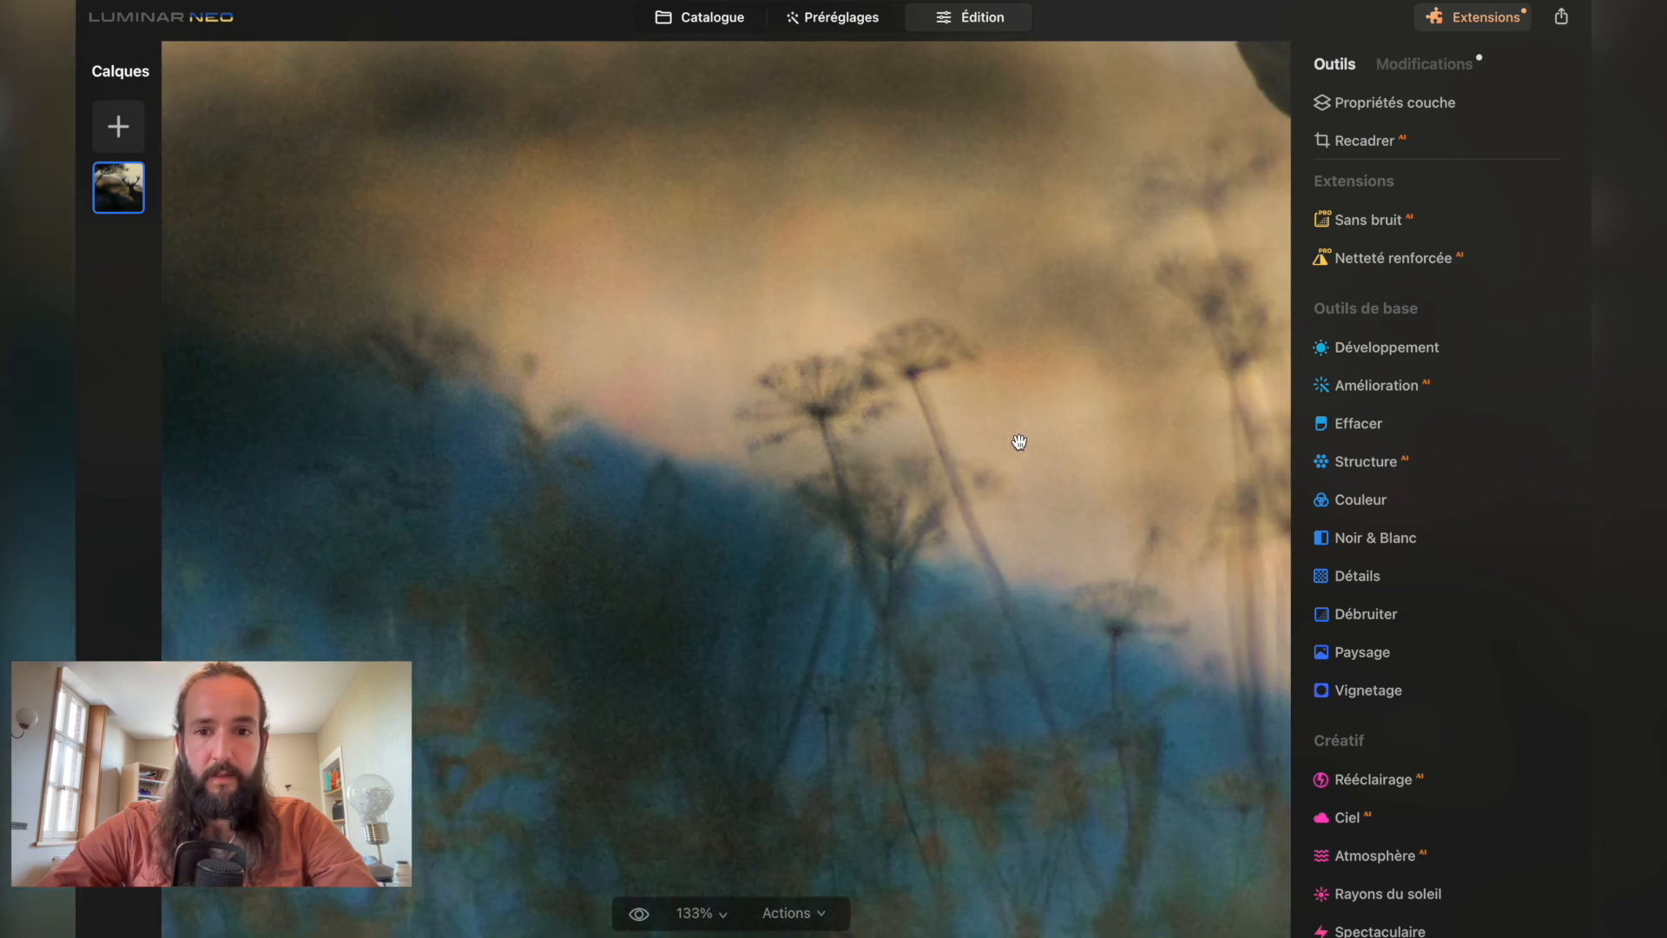
scroll(1017, 442, "down", 2)
left_click_drag(1008, 440, 695, 402)
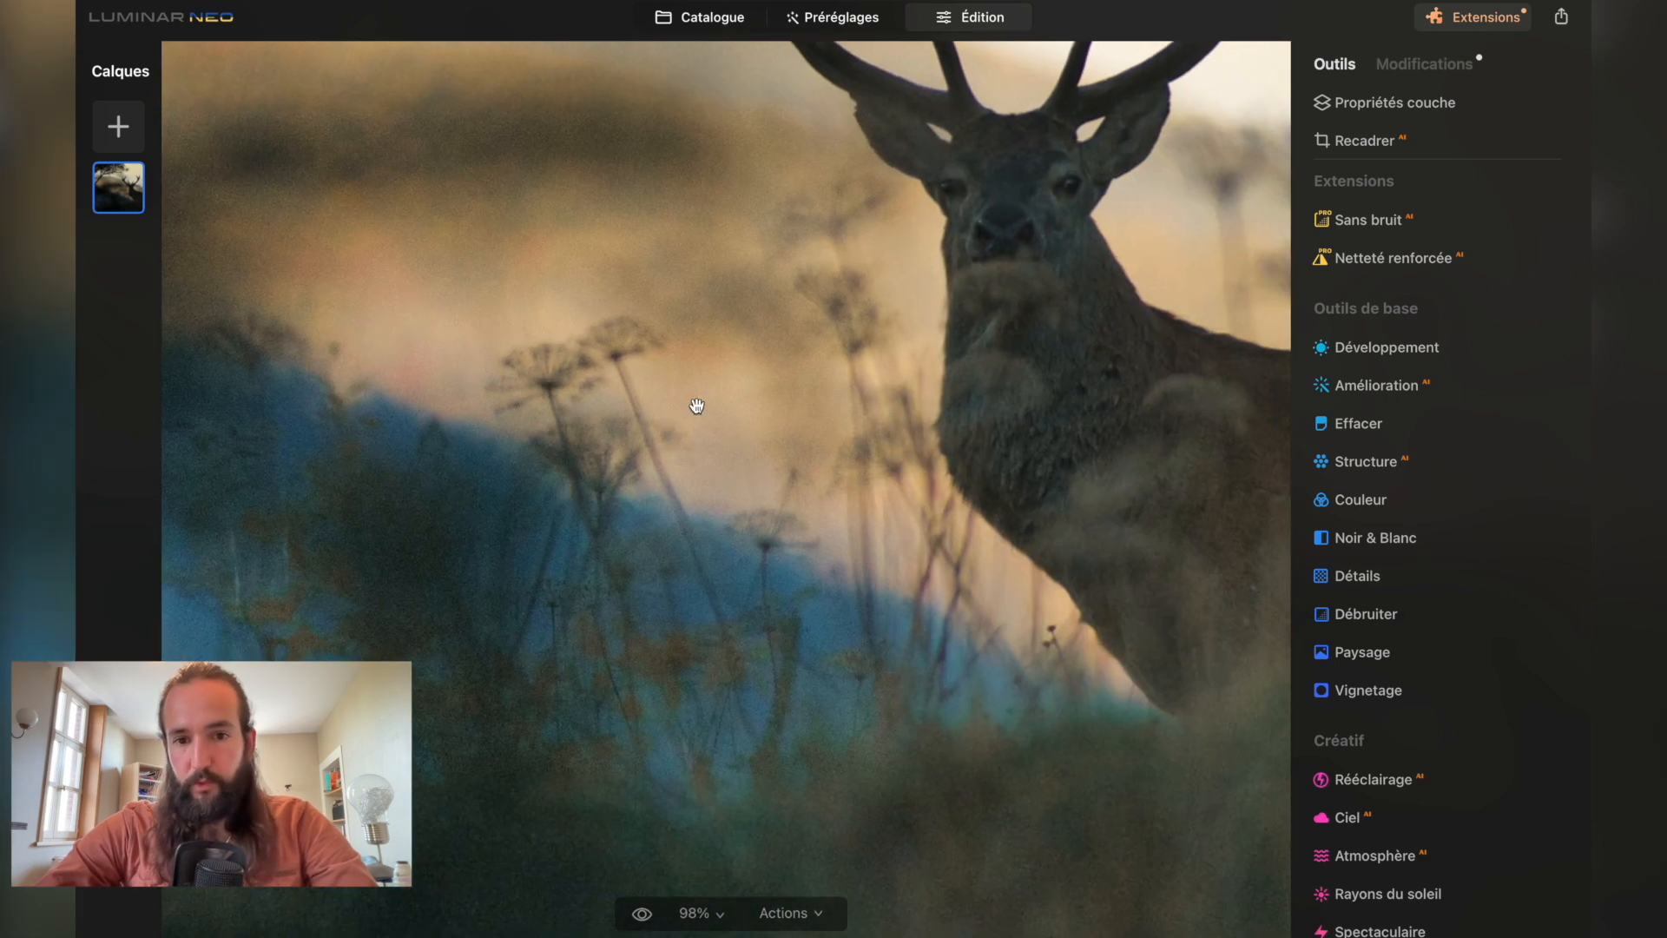
scroll(941, 383, "up", 4)
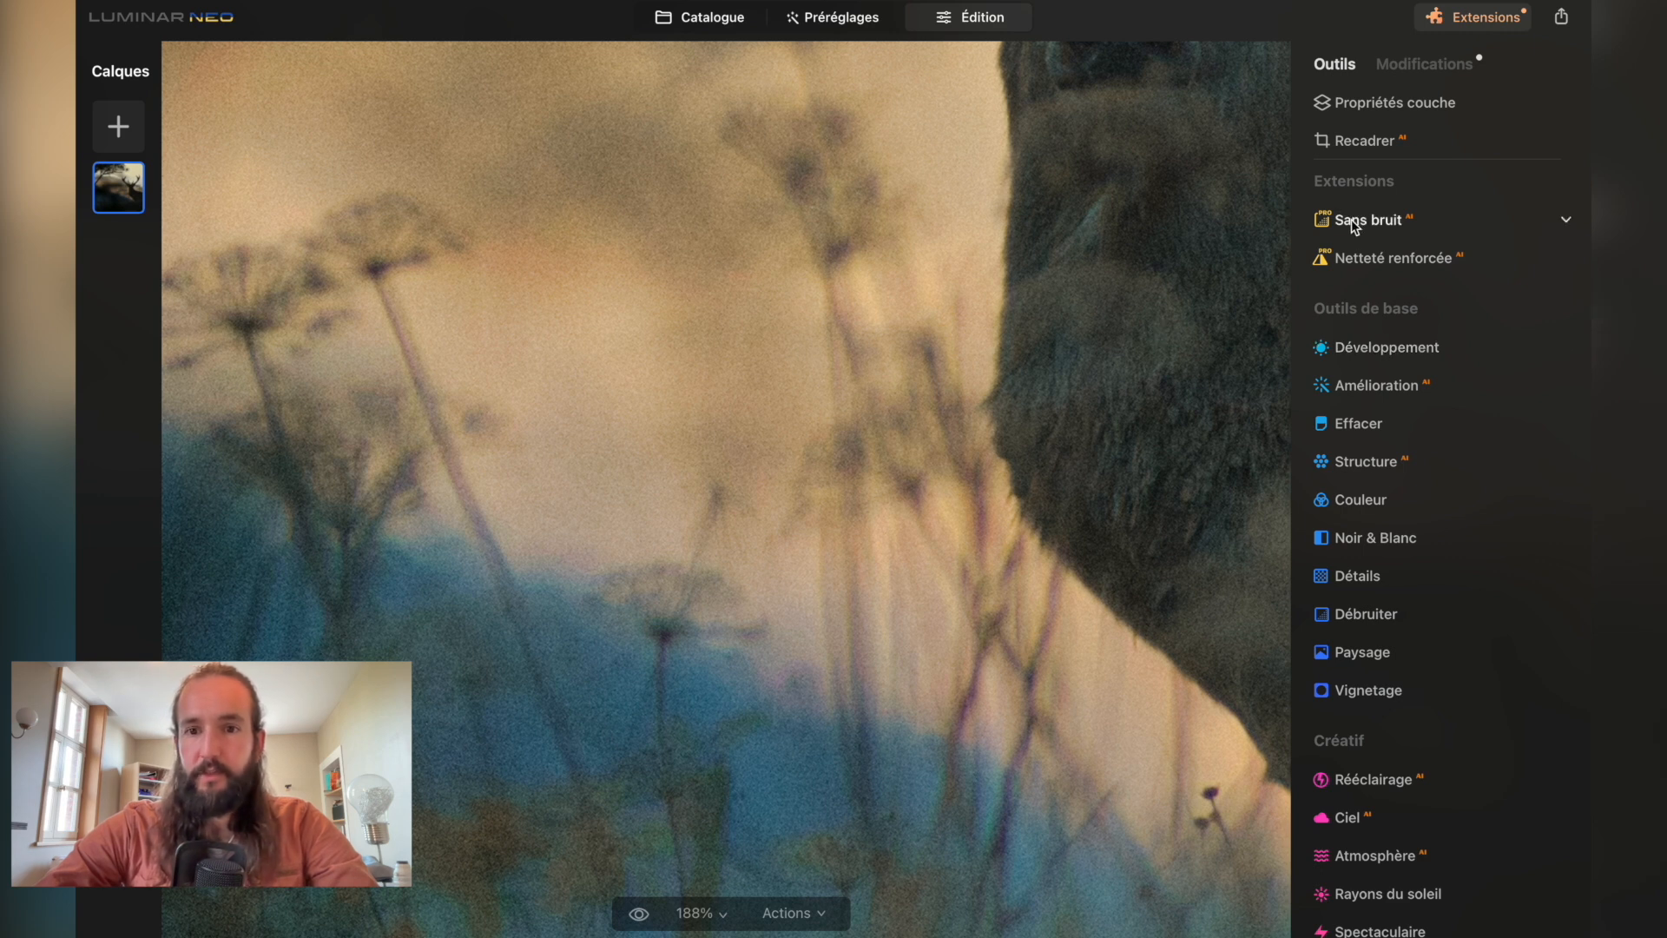
double_click(1028, 334)
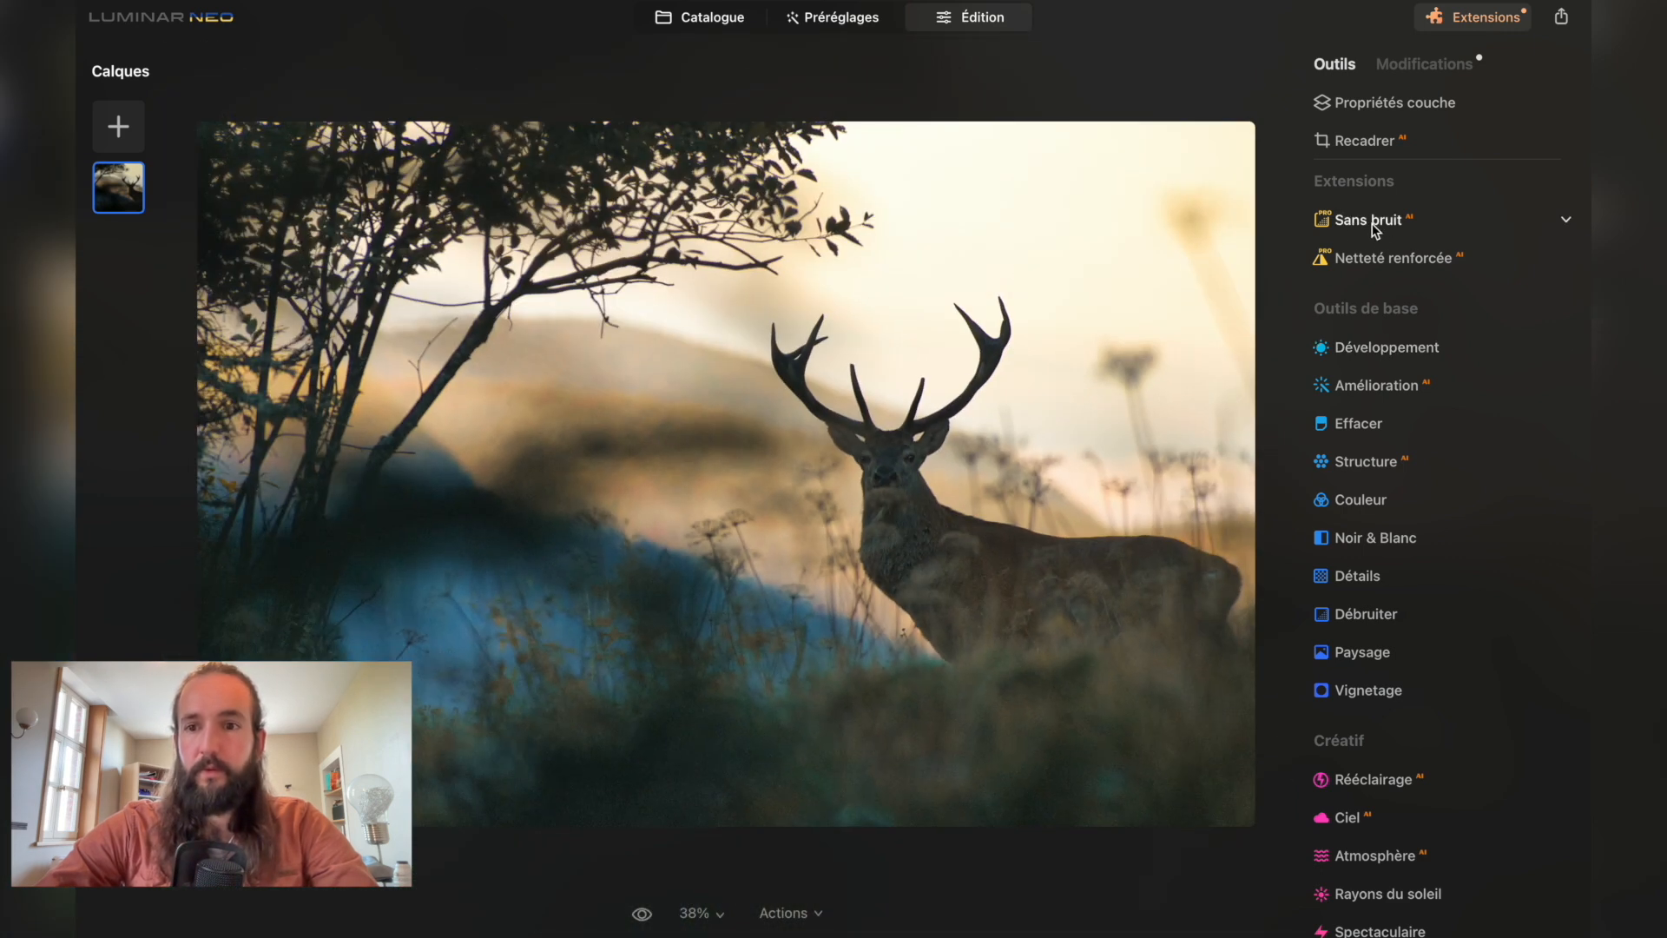
Apply the Sans bruit noise reduction to the deer photo at the Moyenne level.
left_click(1373, 227)
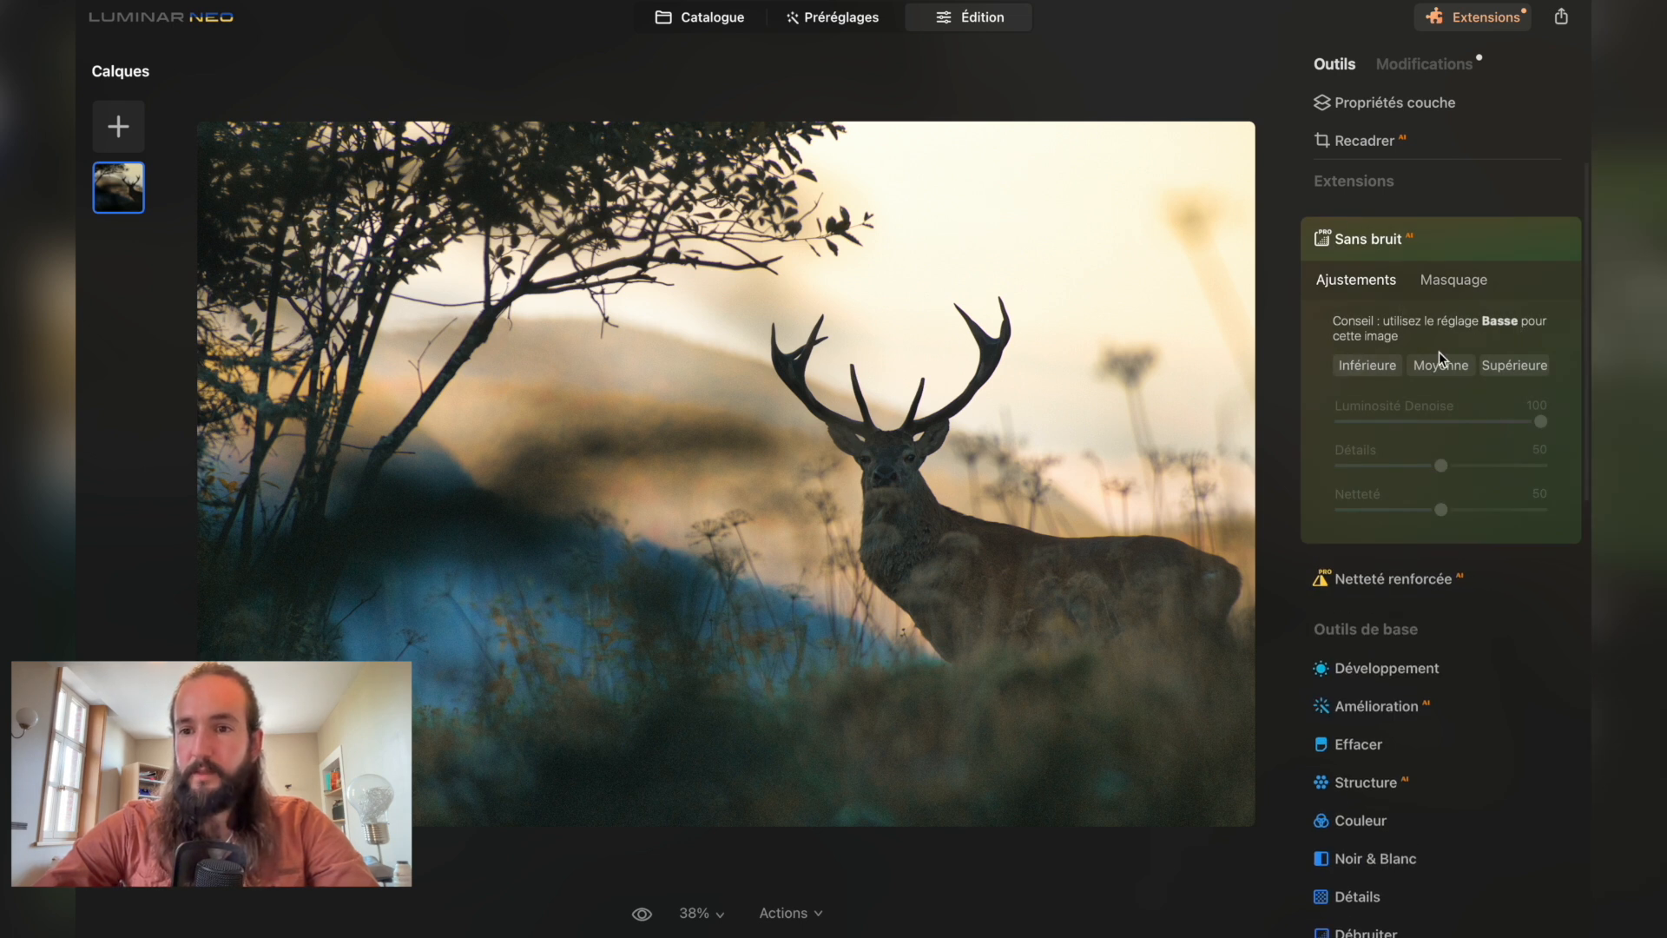
double_click(937, 565)
scroll(814, 579, "up", 5)
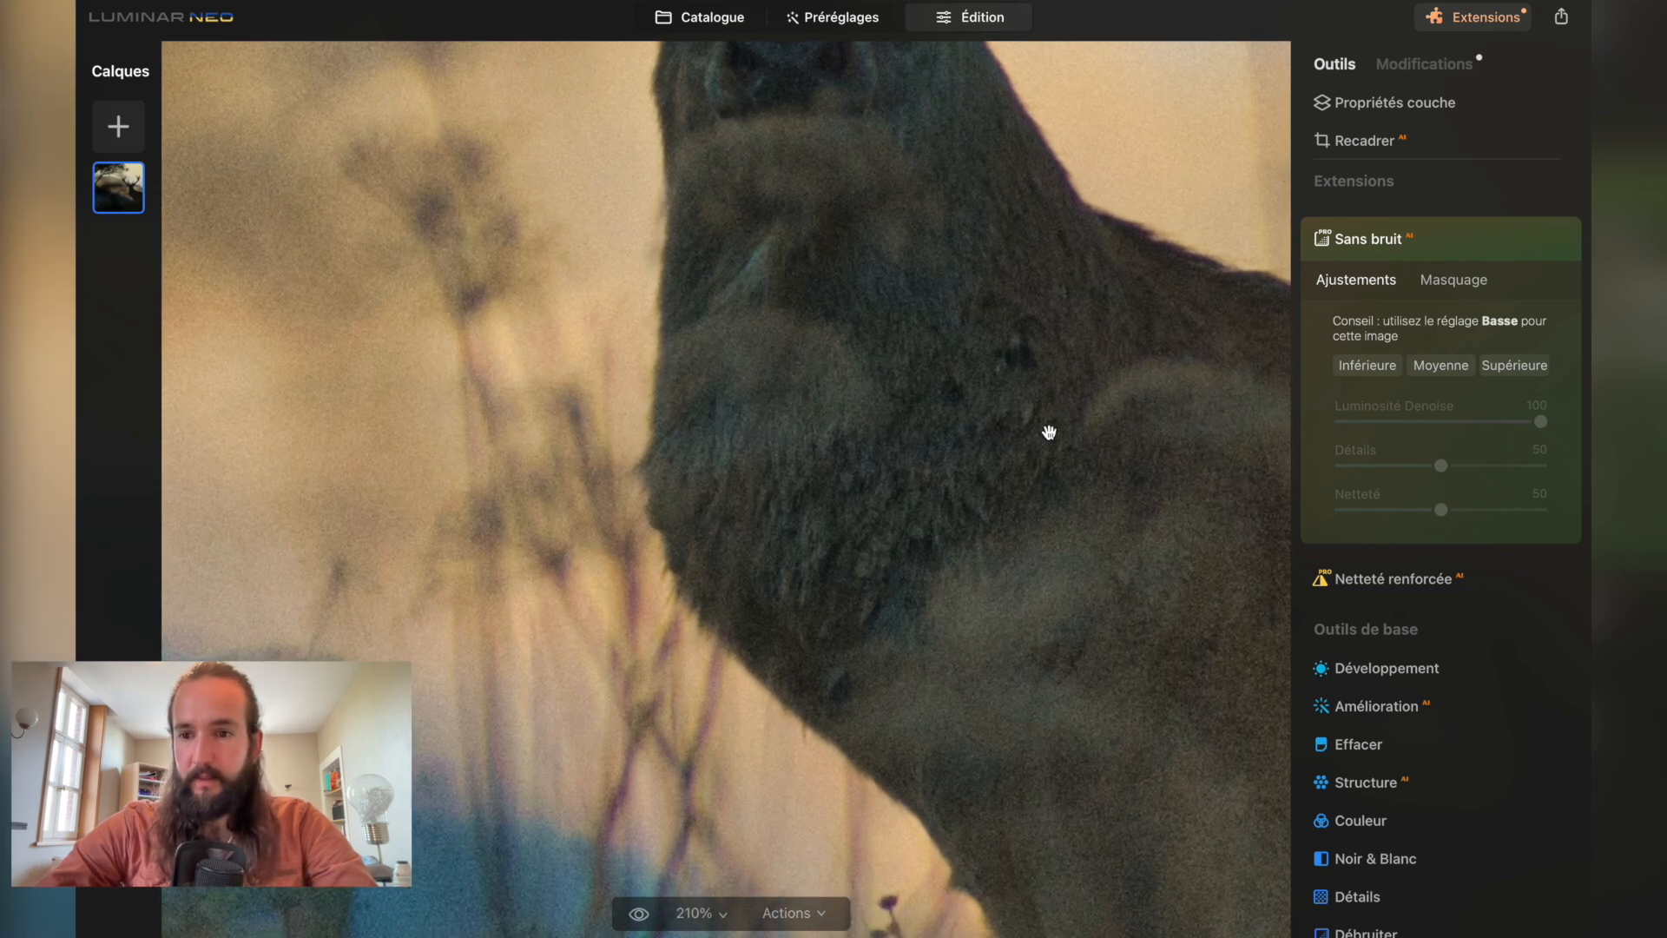
left_click(1445, 365)
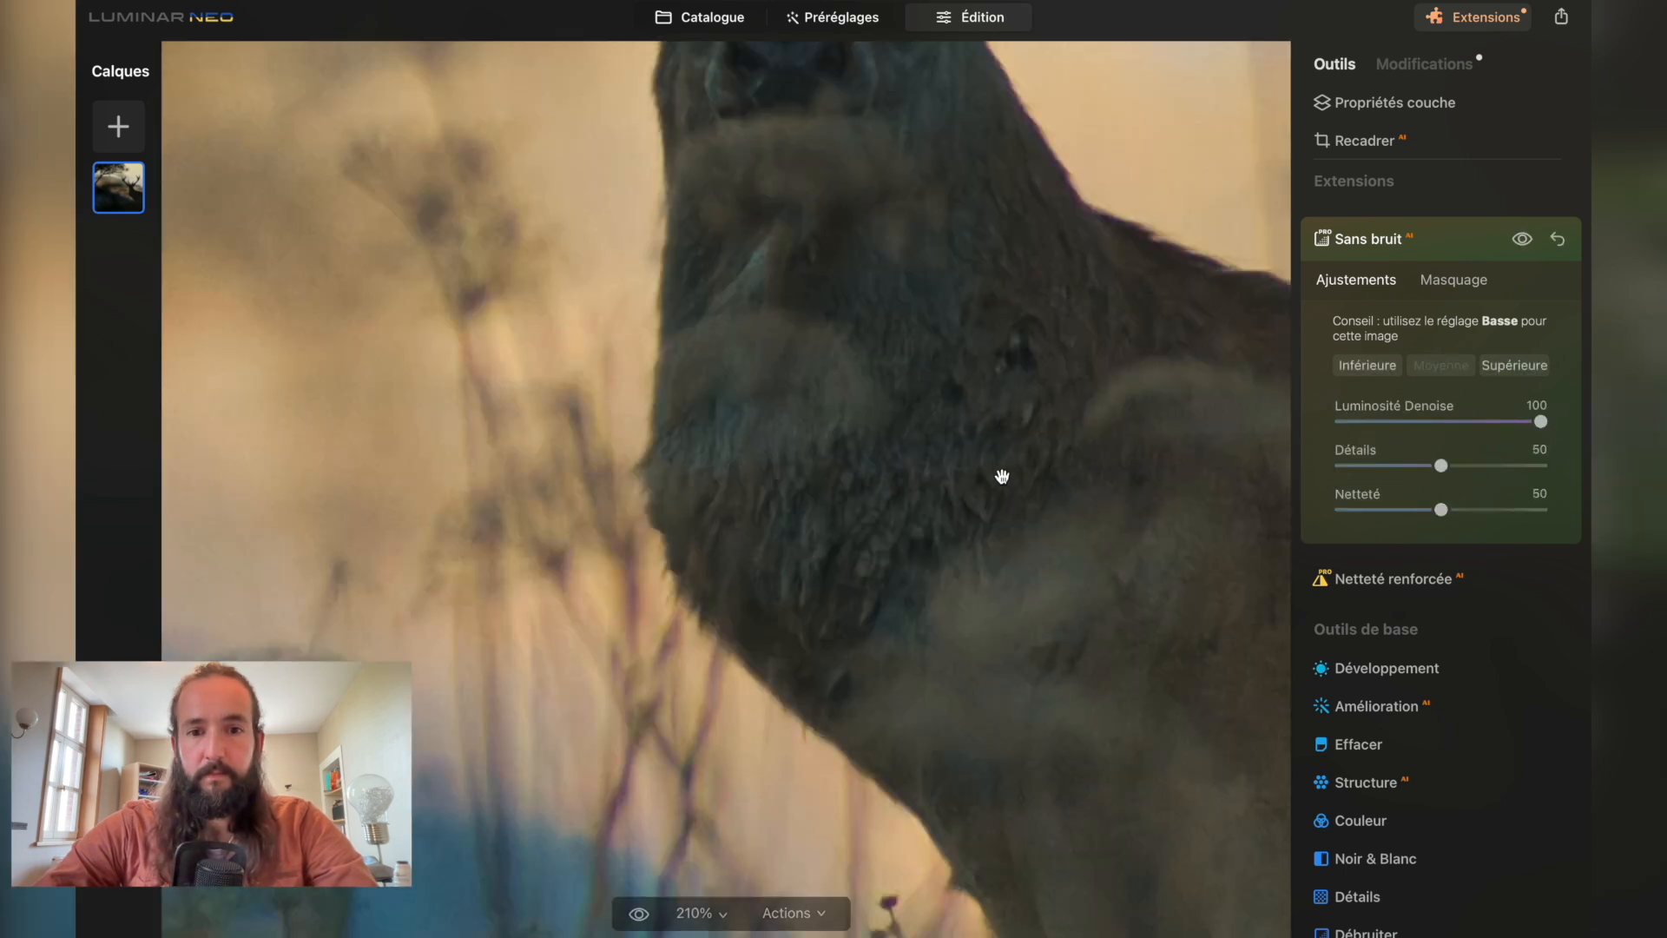
Inspect the denoised fur and background up close and compare the whole edited photo with its original.
left_click_drag(726, 510, 707, 620)
left_click(706, 618)
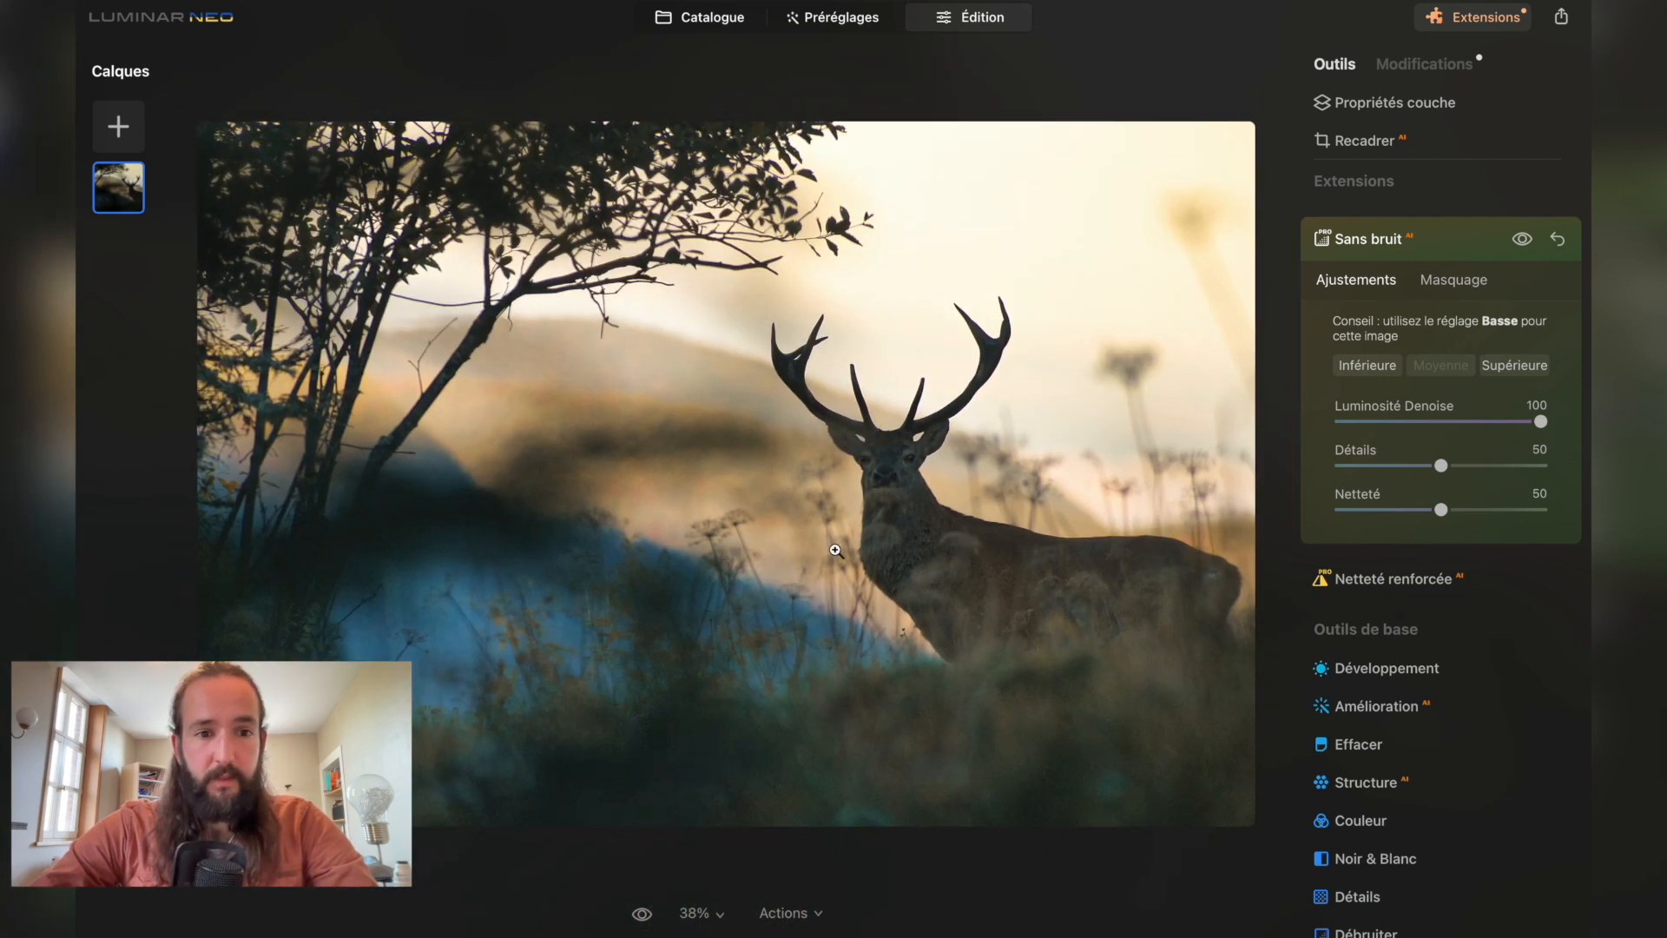
left_click(899, 541)
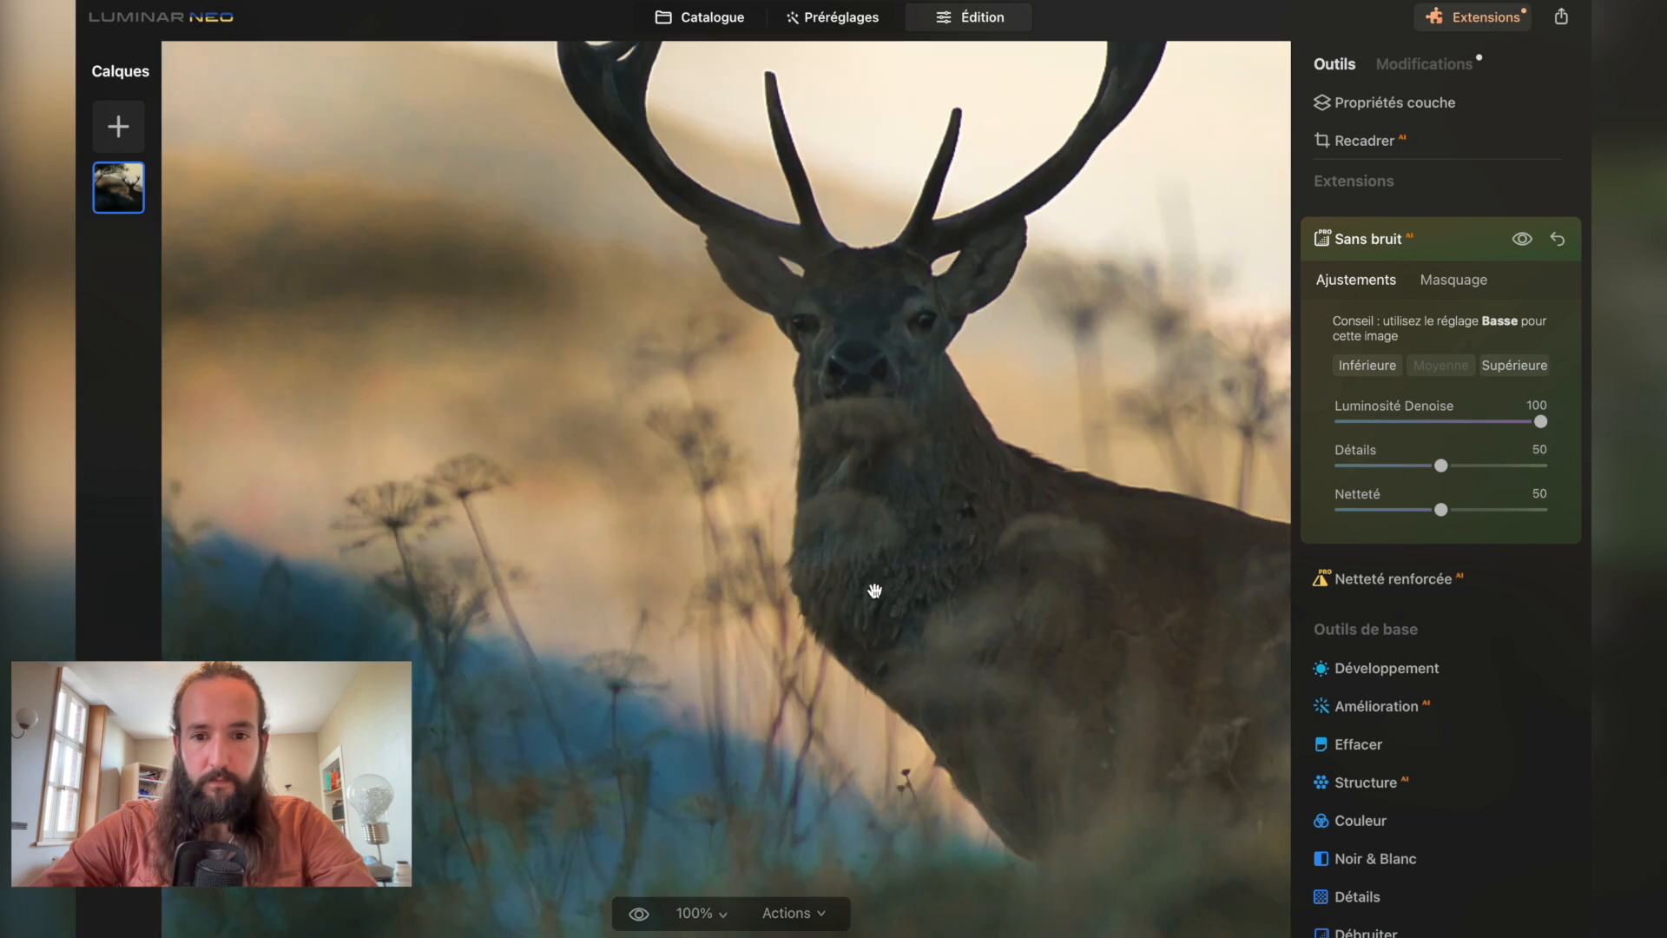
left_click_drag(874, 591, 1023, 461)
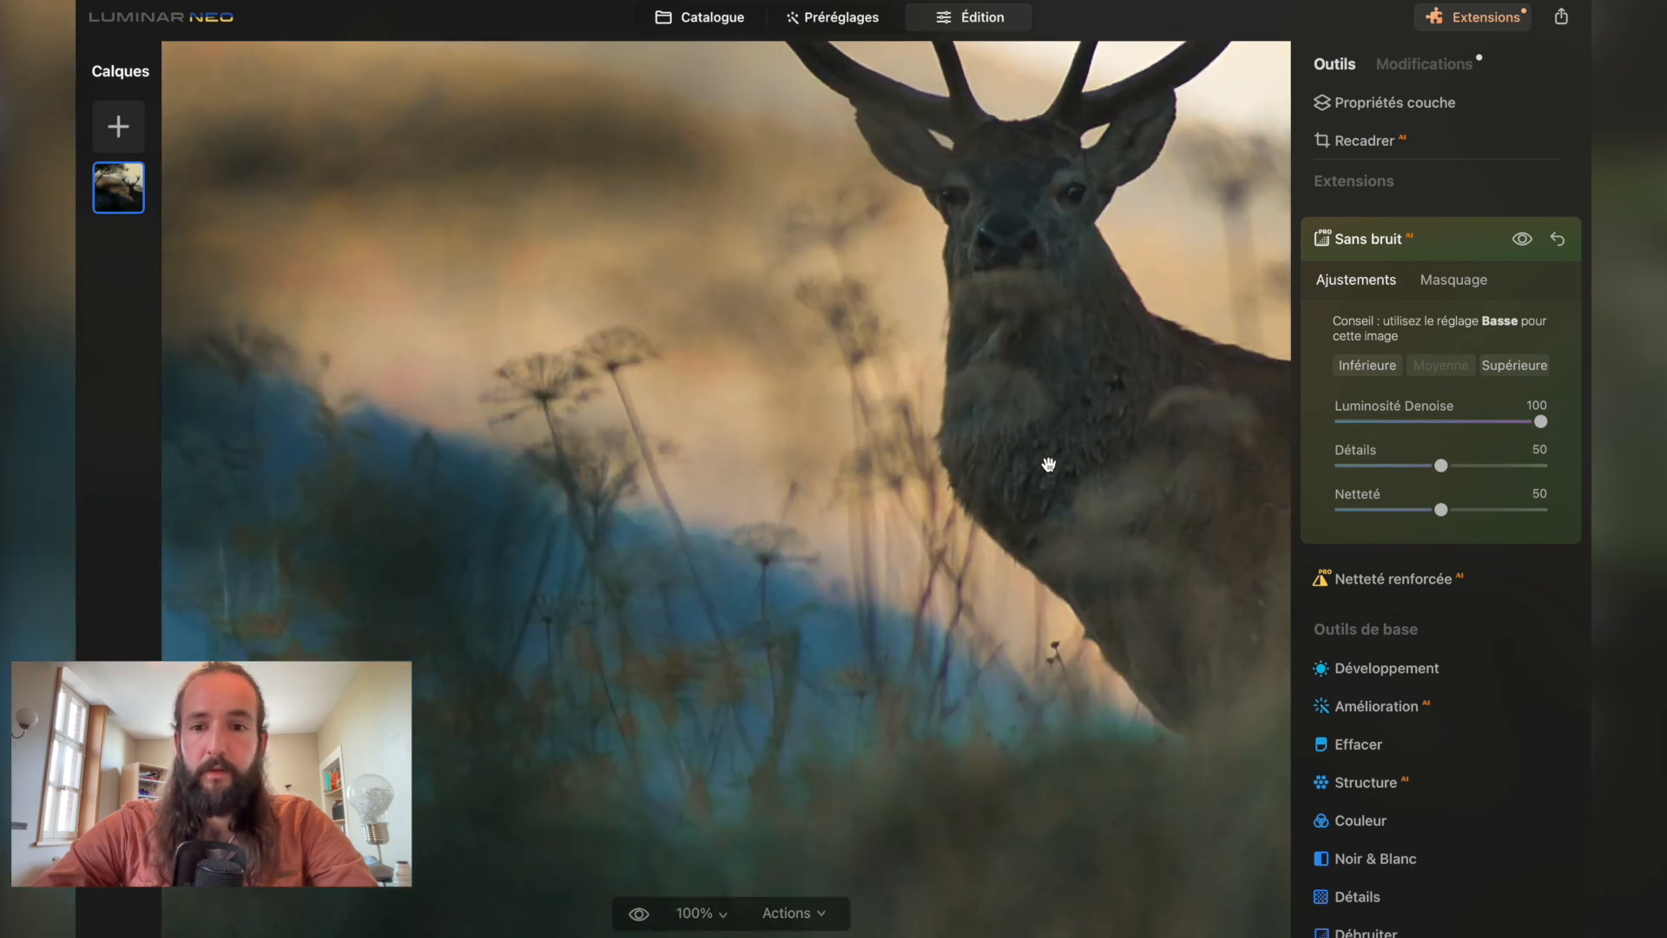
left_click(1048, 466)
left_click(1049, 466)
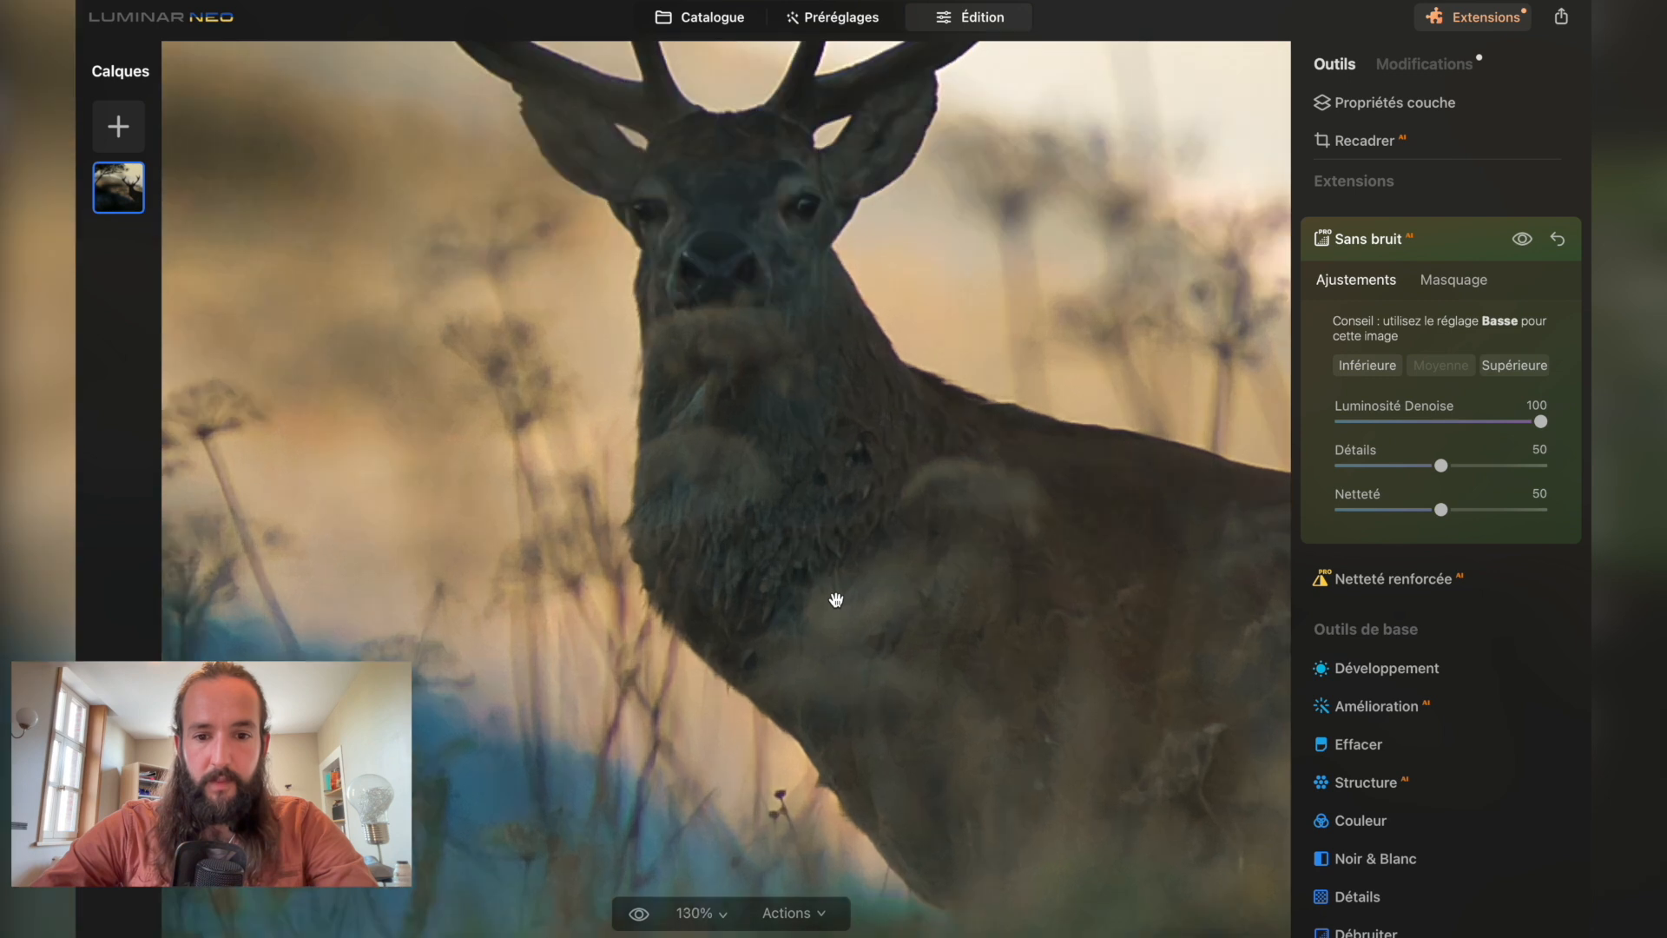
scroll(835, 599, "up", 3)
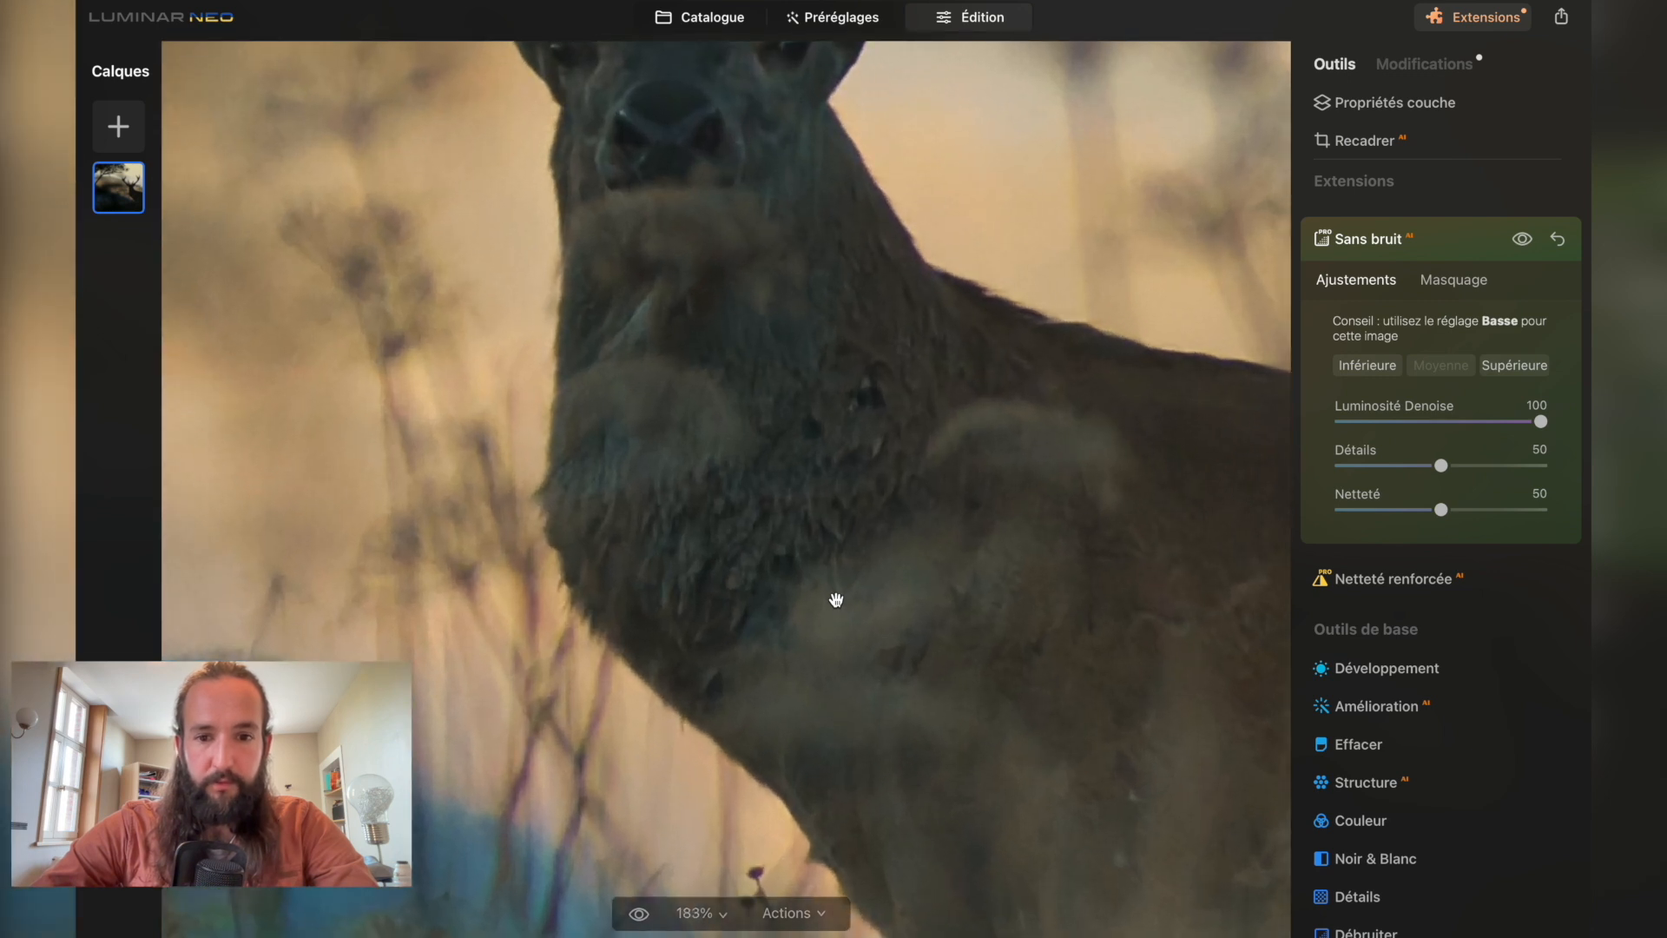
left_click_drag(835, 599, 982, 495)
scroll(984, 496, "up", 2)
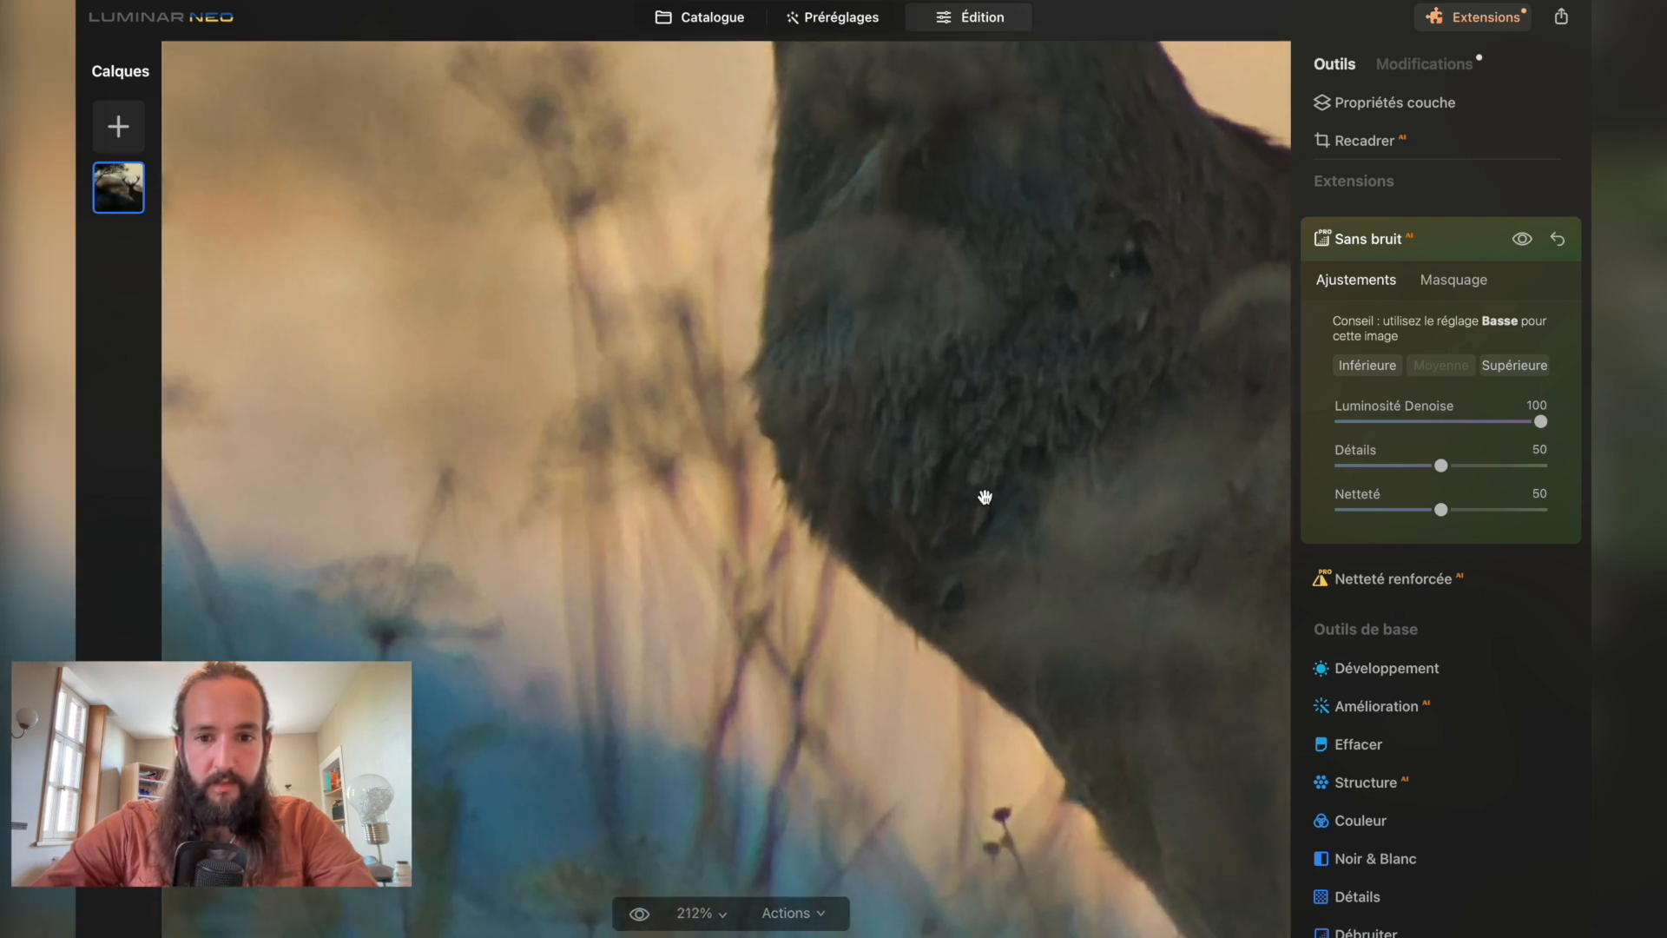
left_click(550, 362)
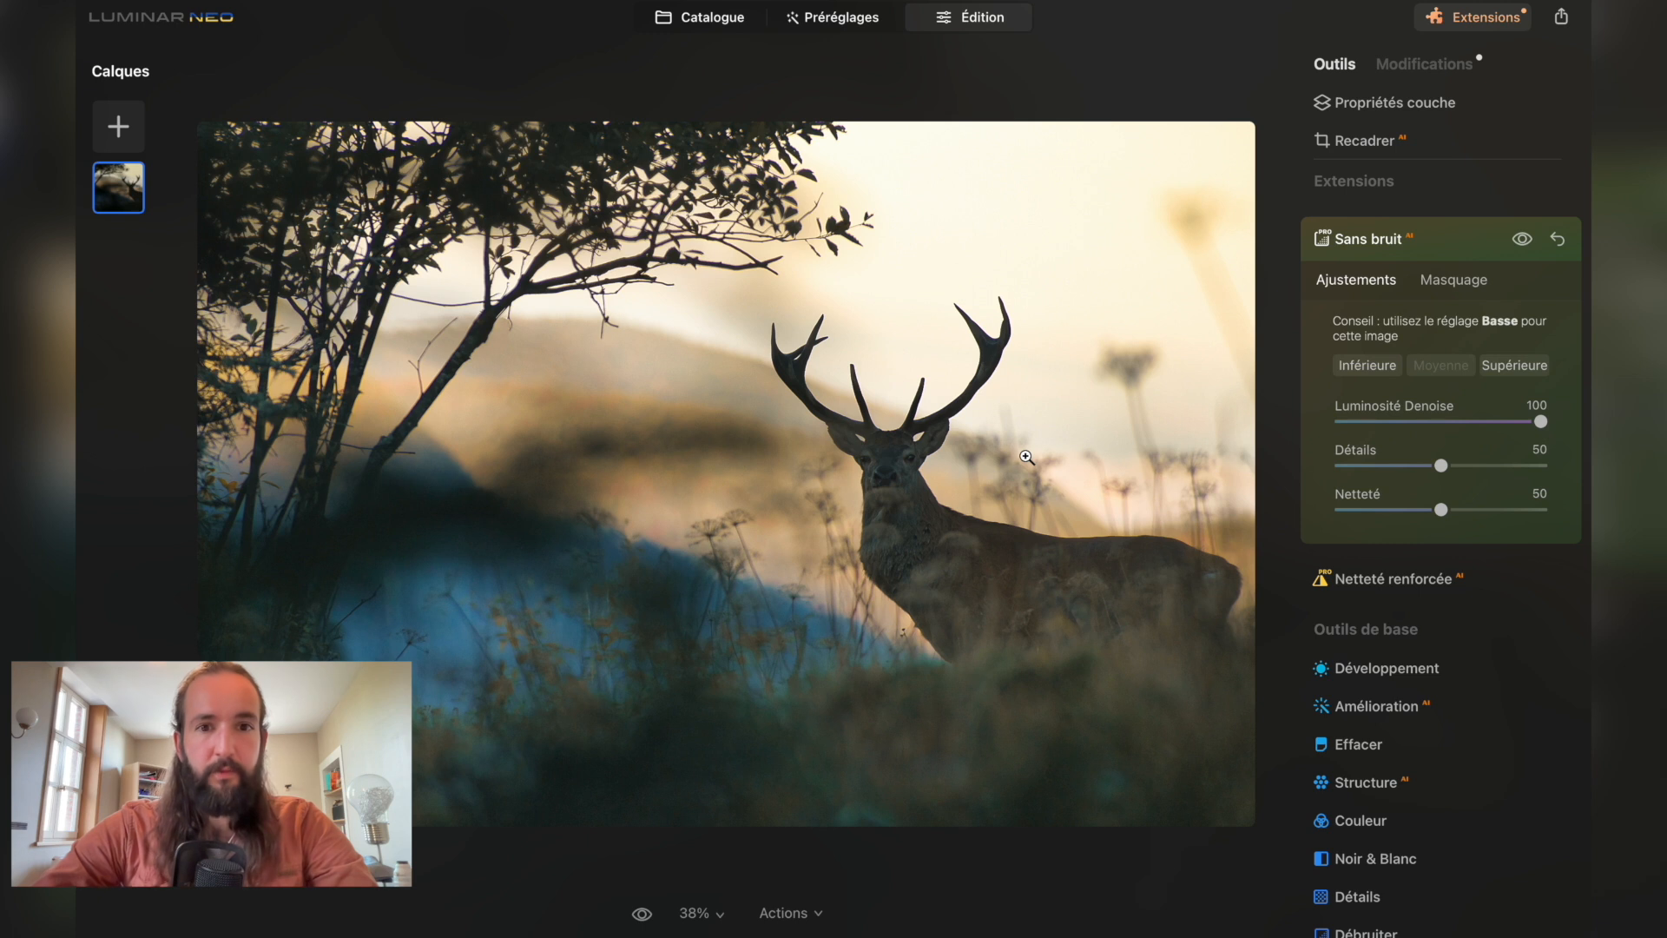
left_click(644, 912)
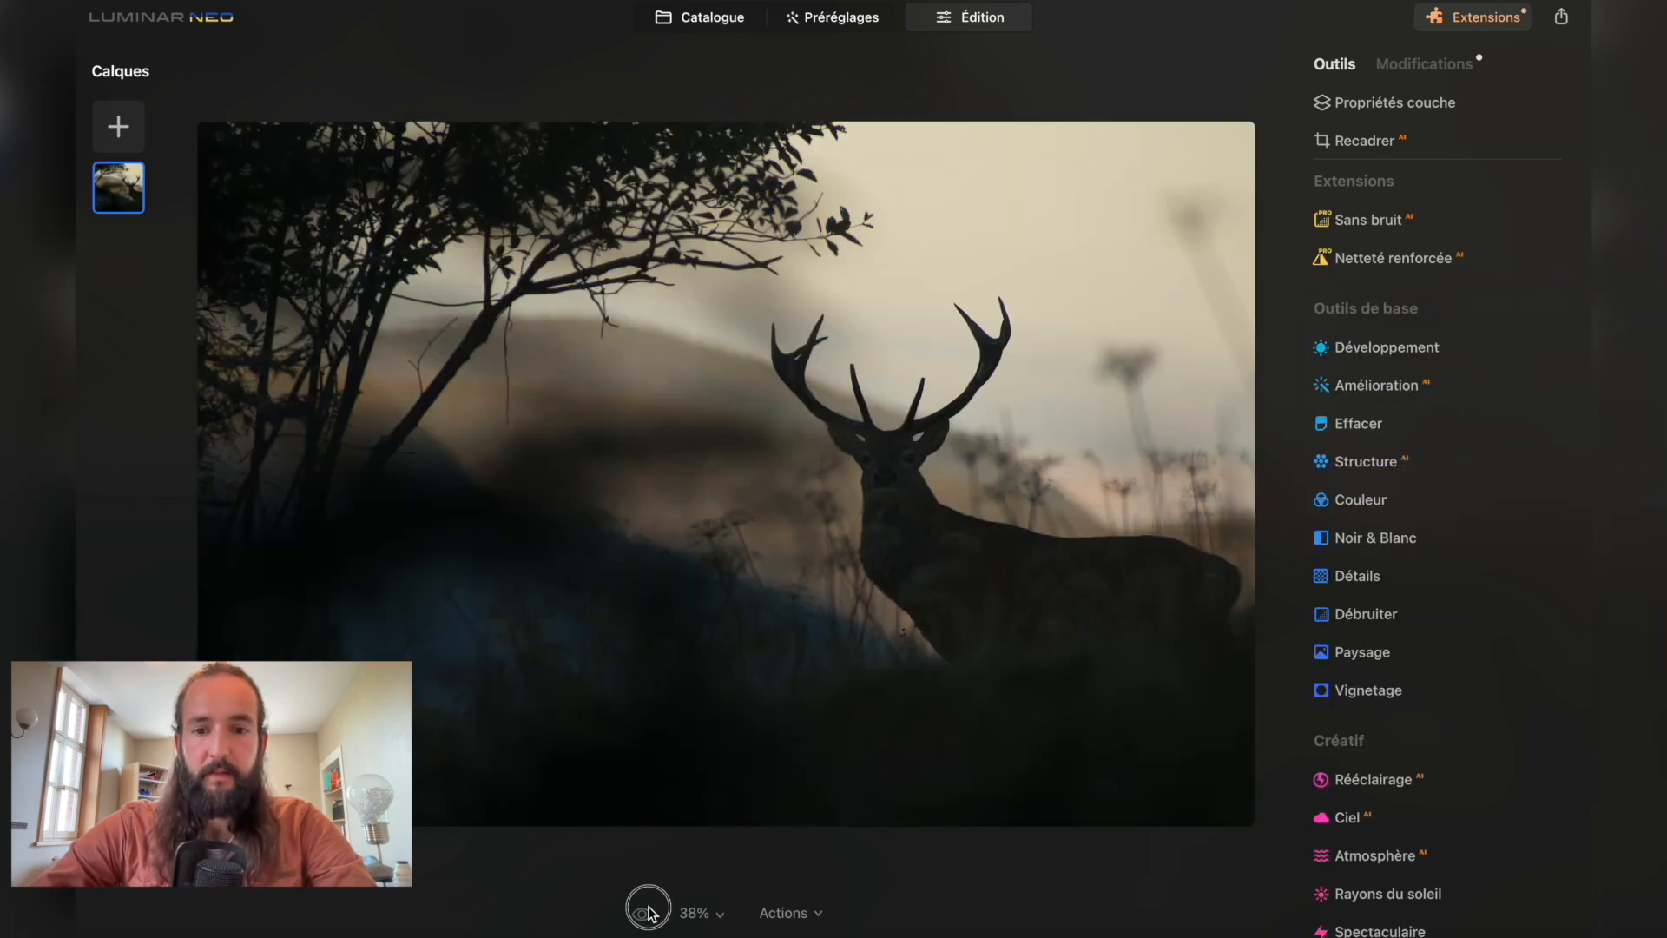
left_click(647, 913)
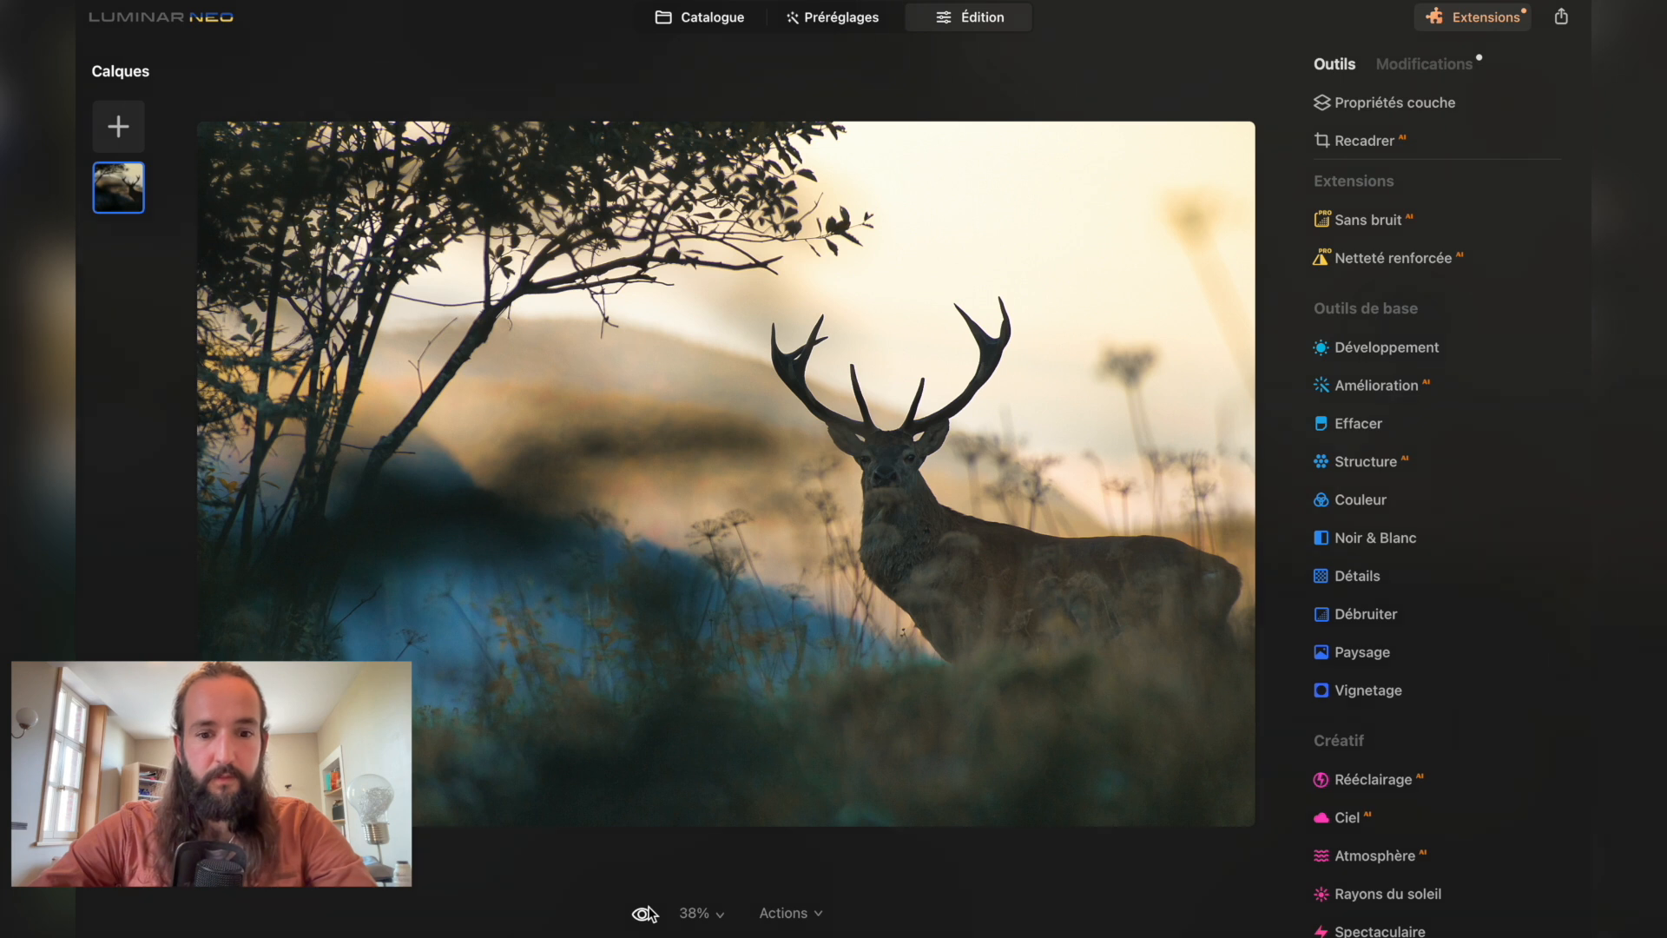
Compare the new edit of DSC_5401.NEF with the earlier version DSC_5401-2.jpg in the catalogue, ending on the NEF.
left_click(700, 17)
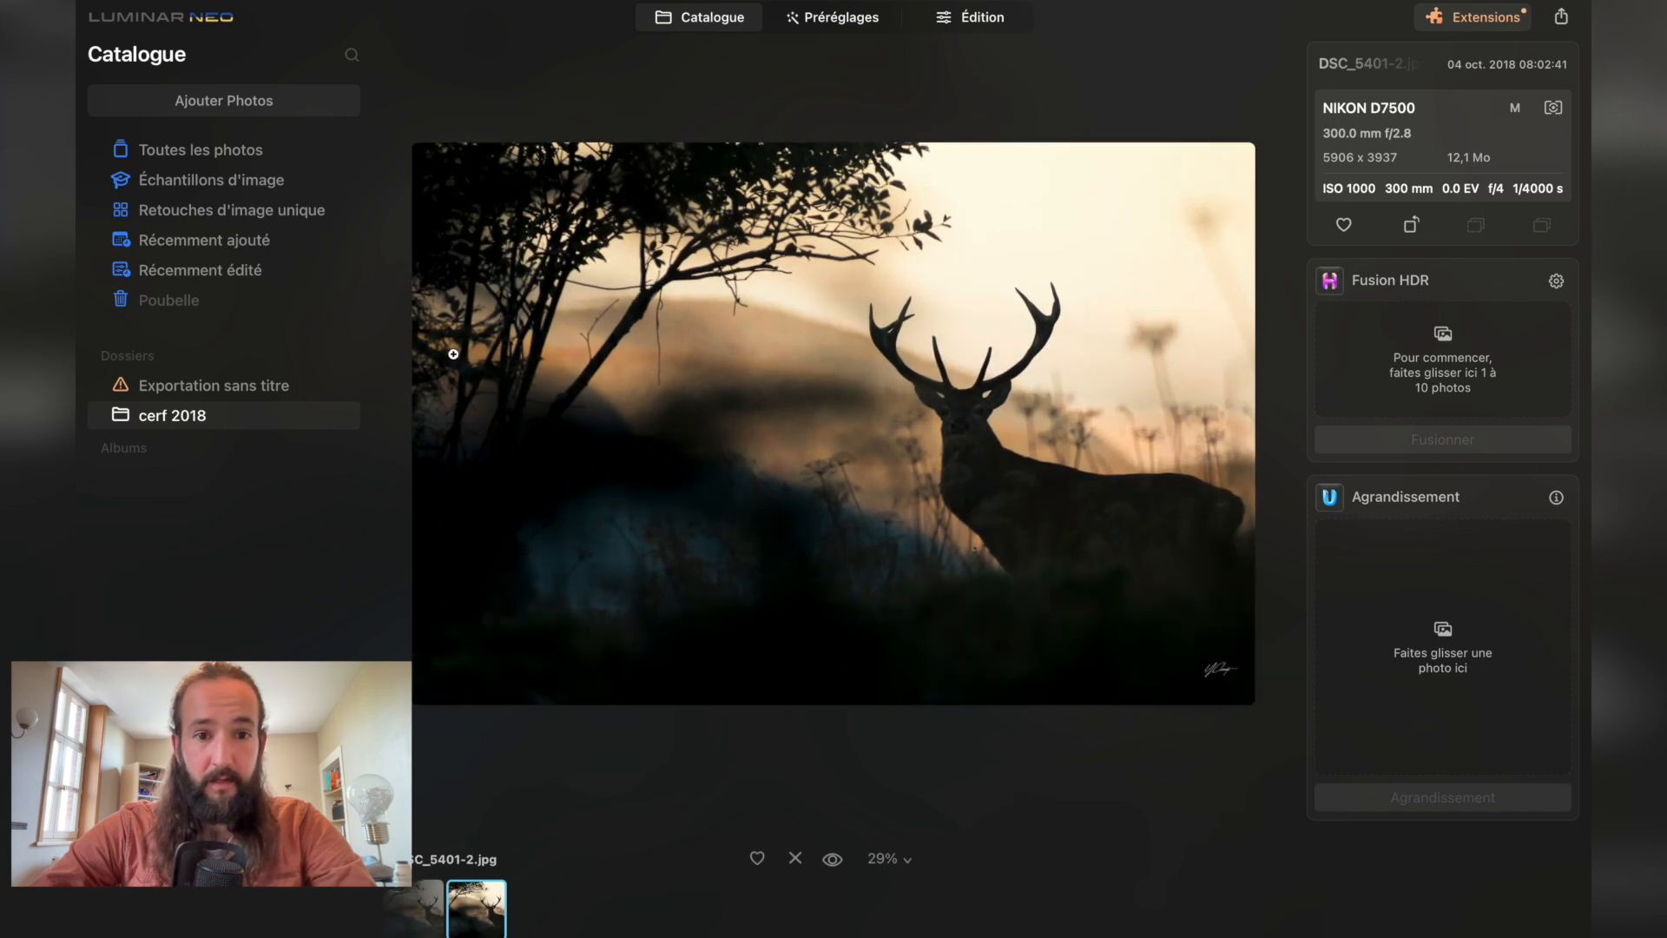
left_click(424, 908)
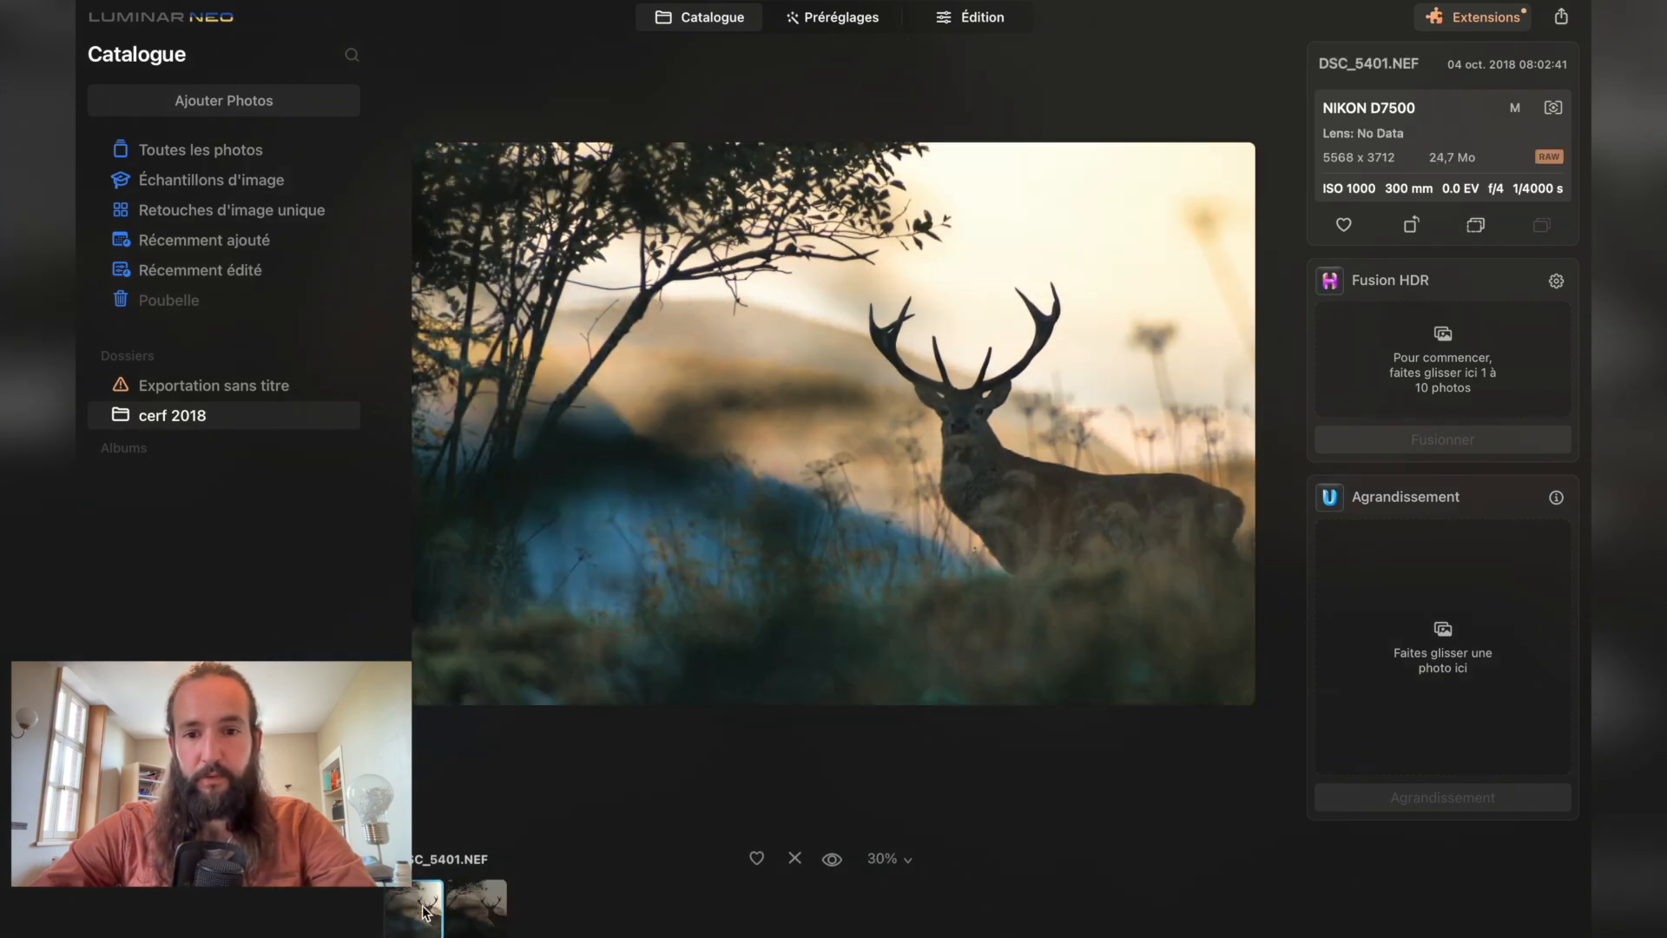
left_click(472, 912)
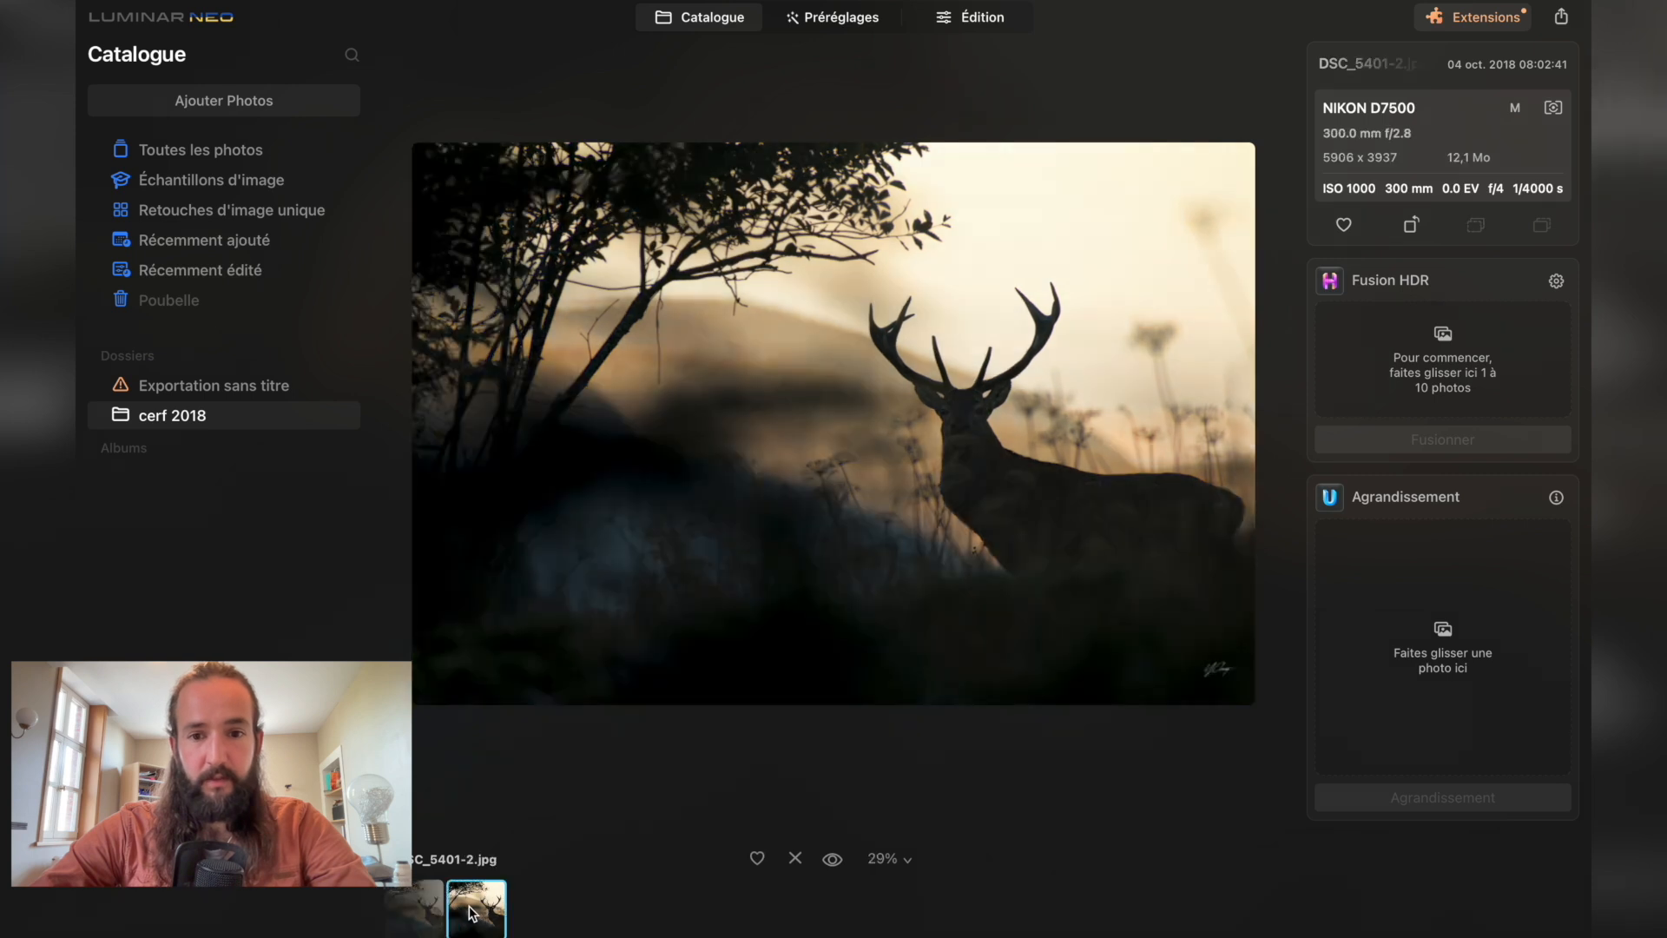
left_click(408, 920)
left_click(450, 928)
left_click(402, 929)
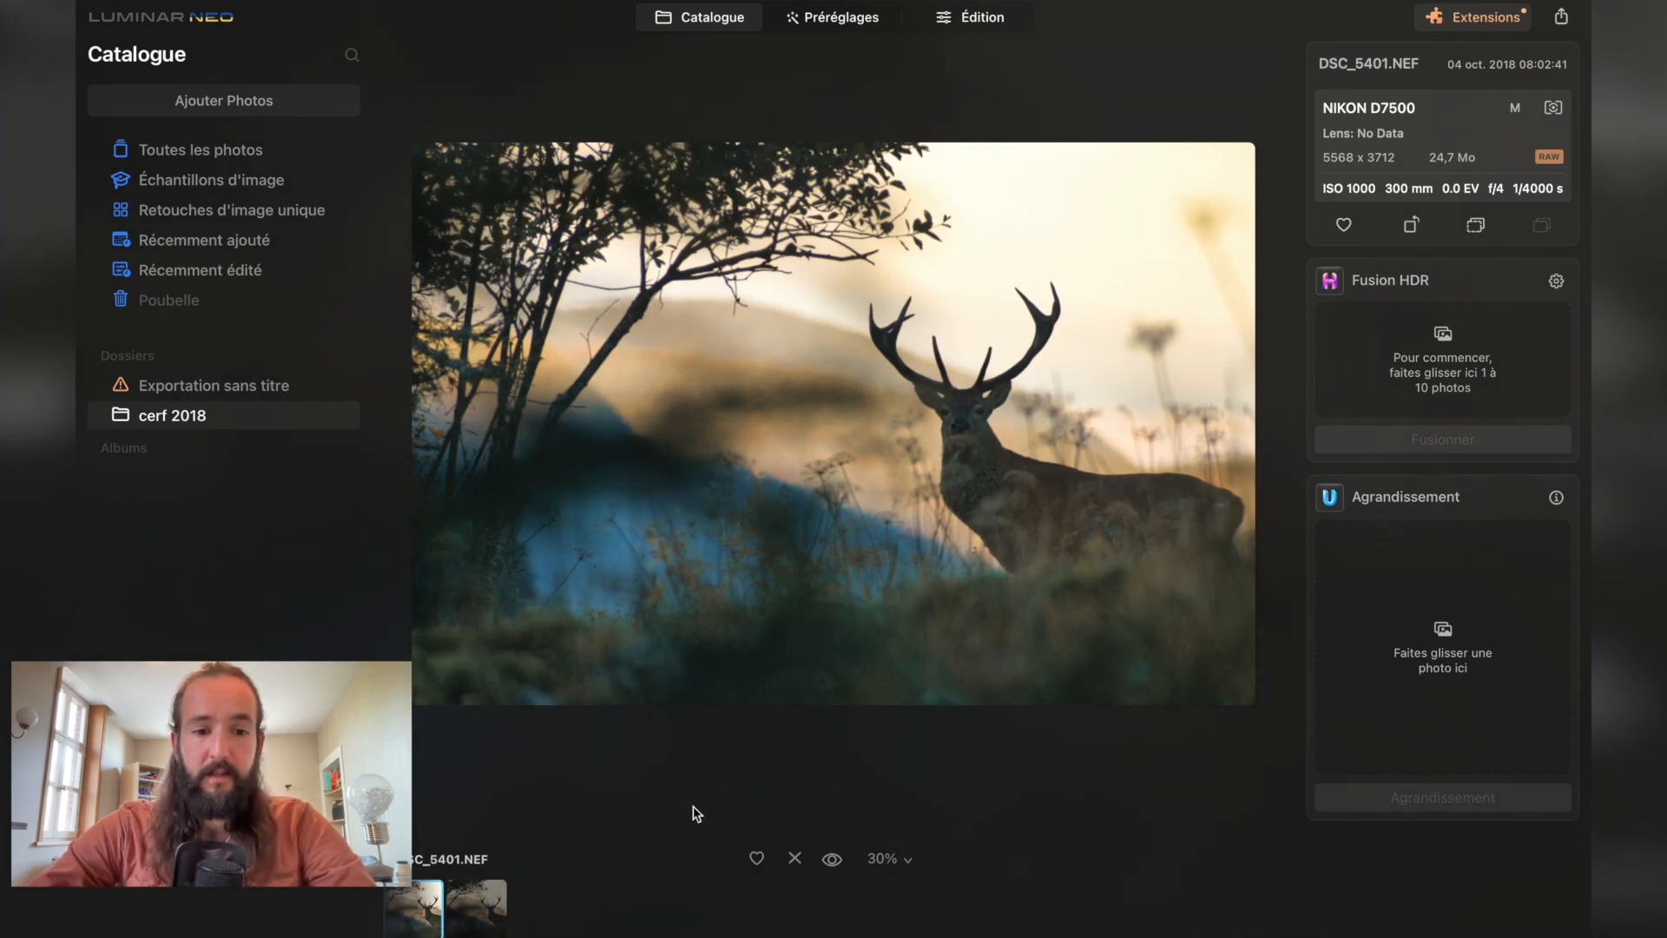
left_click(463, 923)
key("Left")
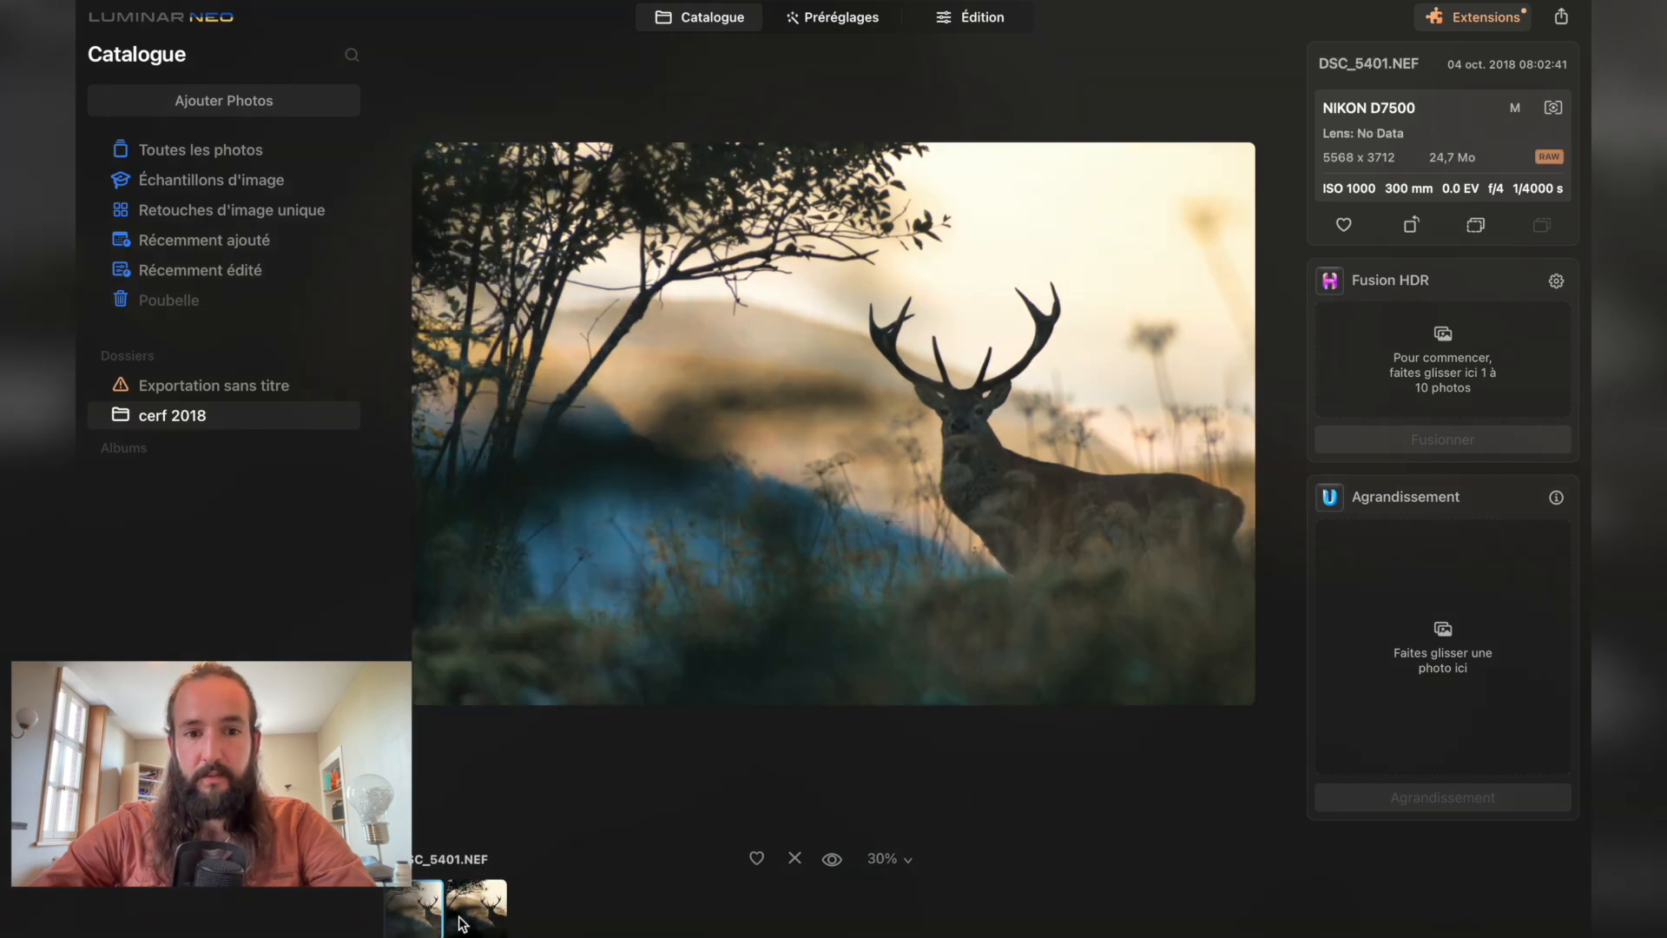
left_click(465, 923)
left_click(431, 922)
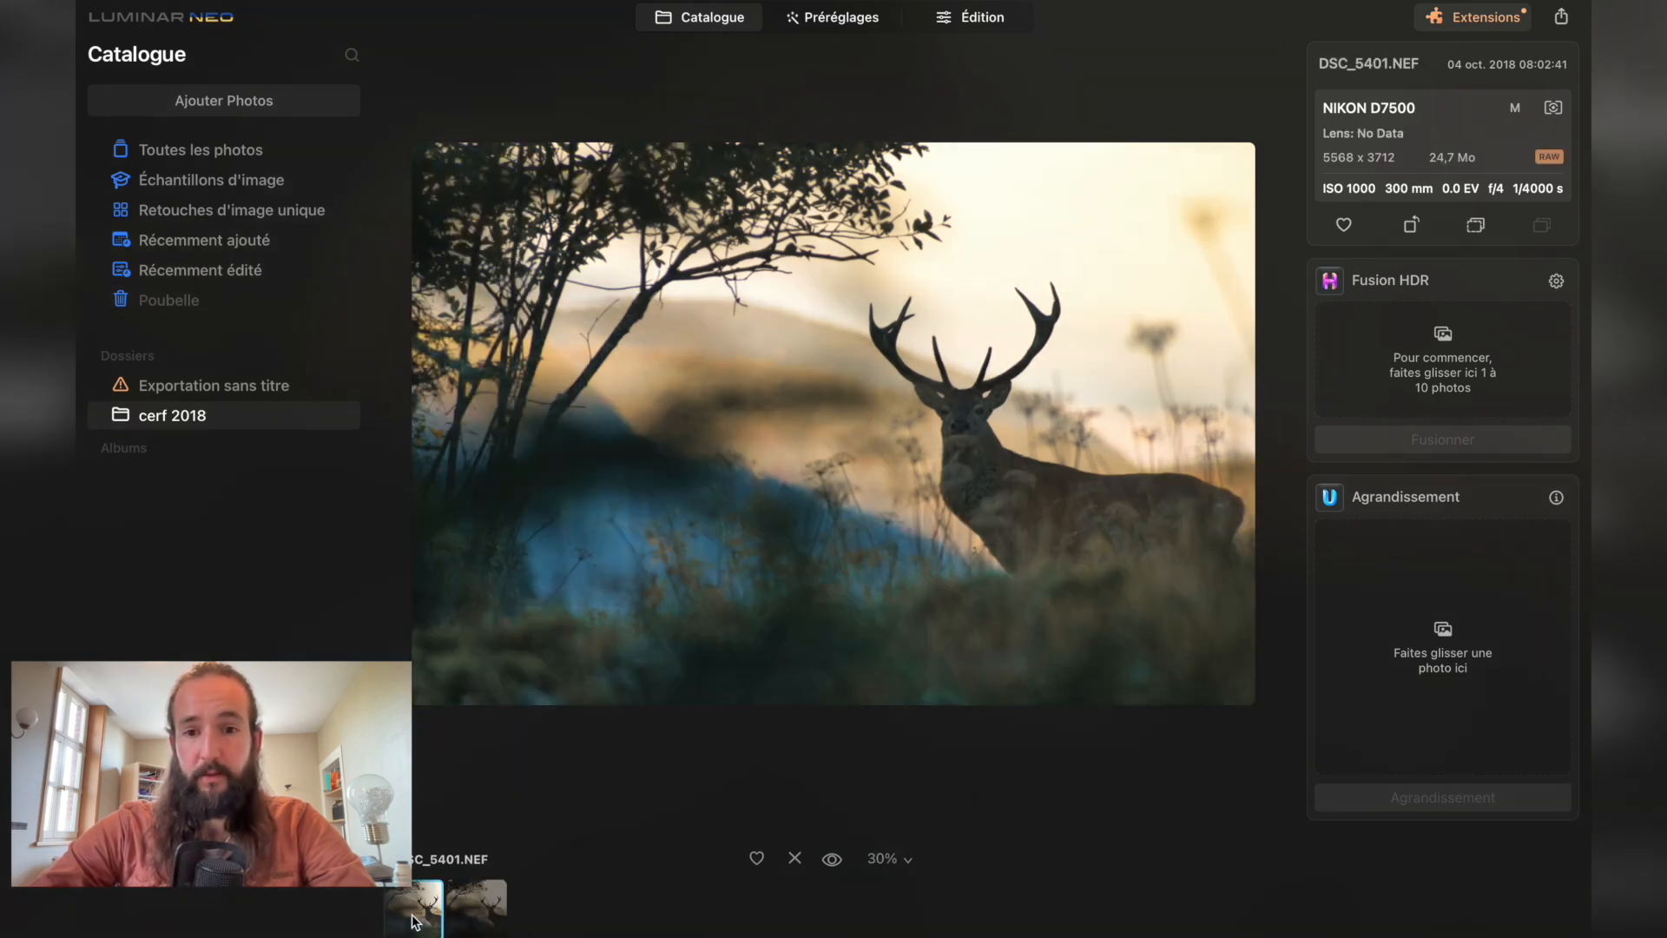